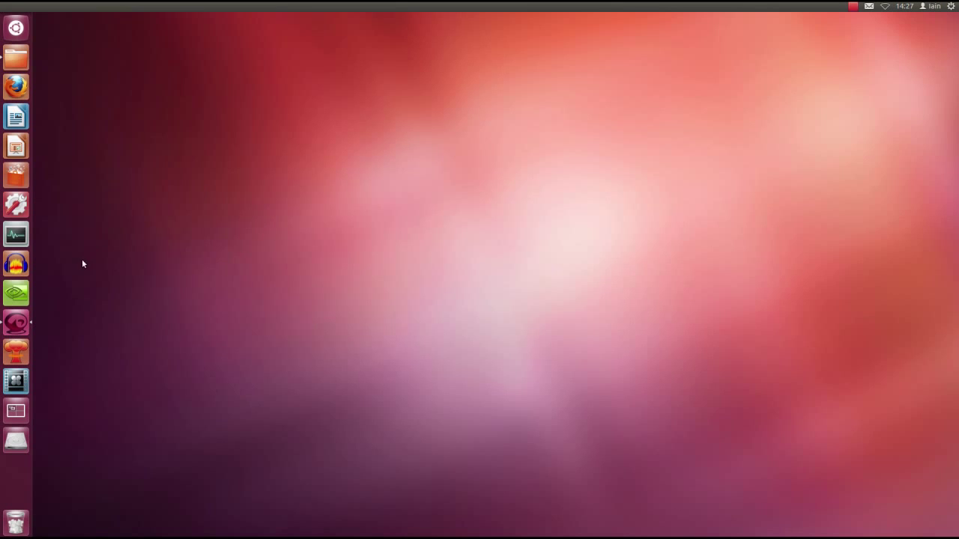
# Step: Launch Lightworks from the Unity launcher and wait for the Projects Browser
pyautogui.click(25, 380)
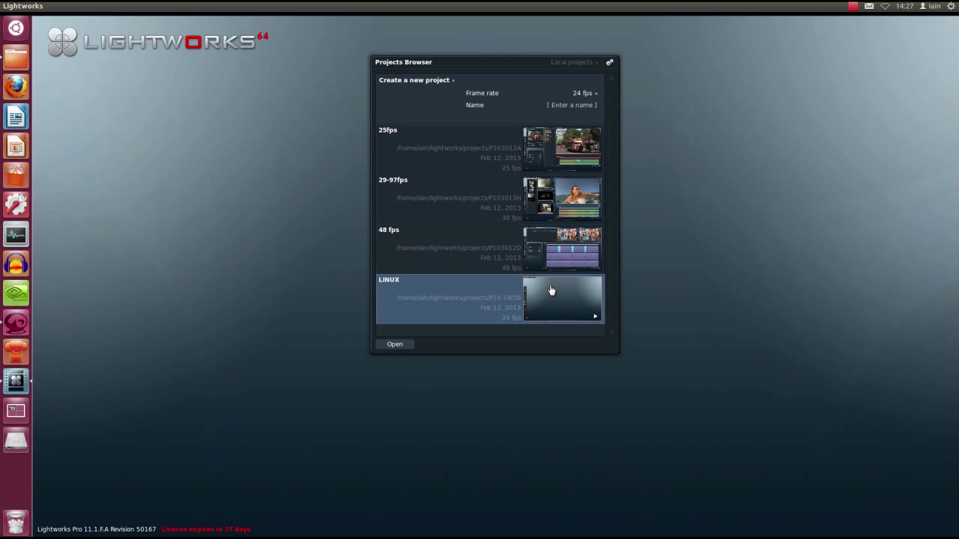
# Step: Leave the new-project frame rate at 24 fps and open the LINUX project in the MultiFormat room
pyautogui.moveTo(548, 294)
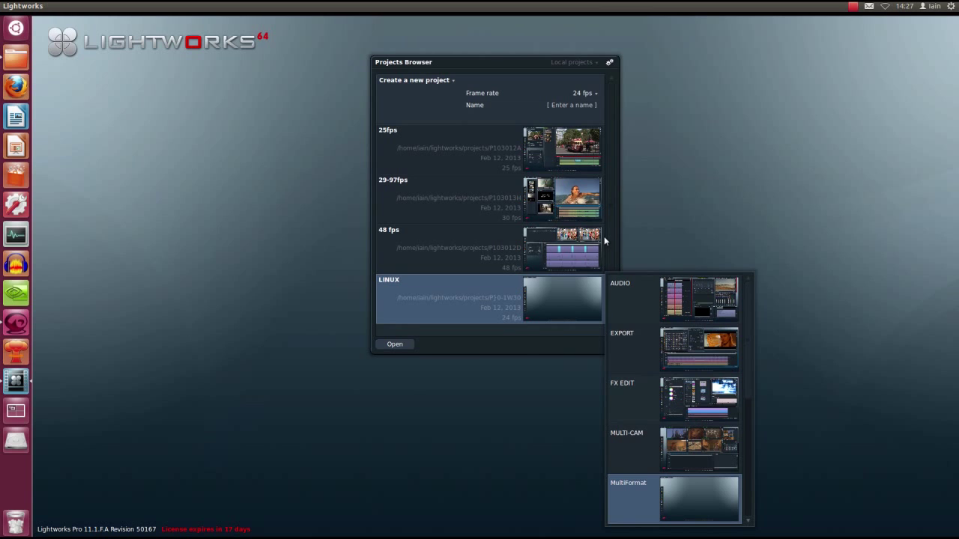
pyautogui.click(418, 81)
pyautogui.click(420, 88)
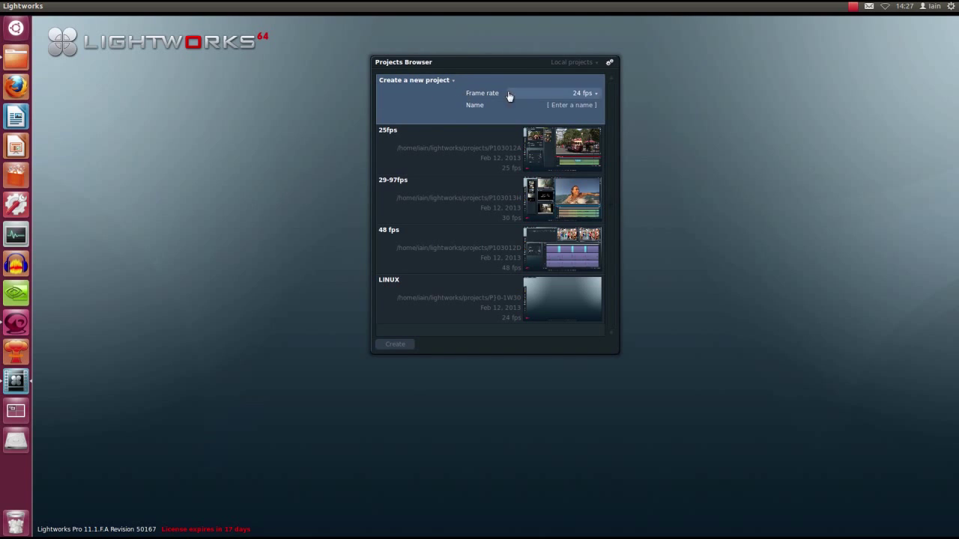
pyautogui.click(584, 95)
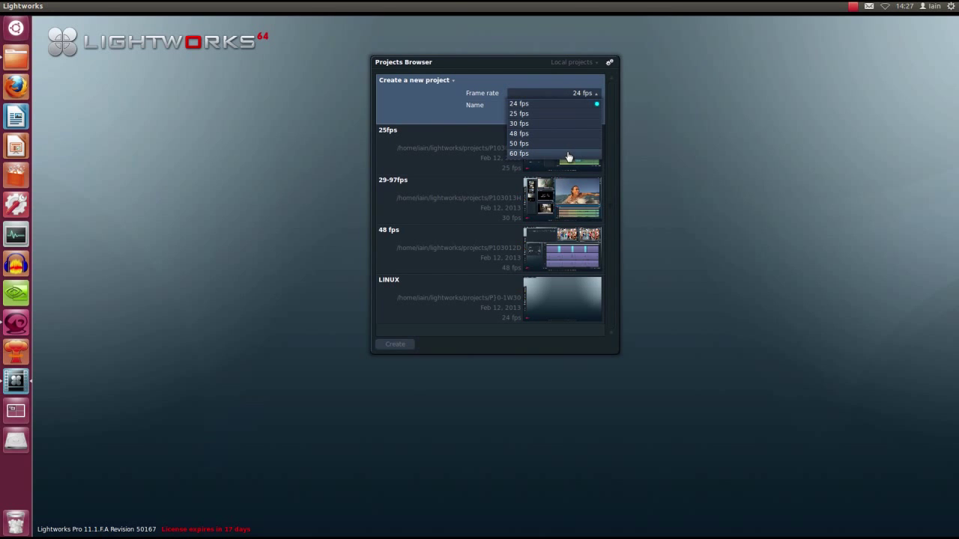
pyautogui.click(556, 107)
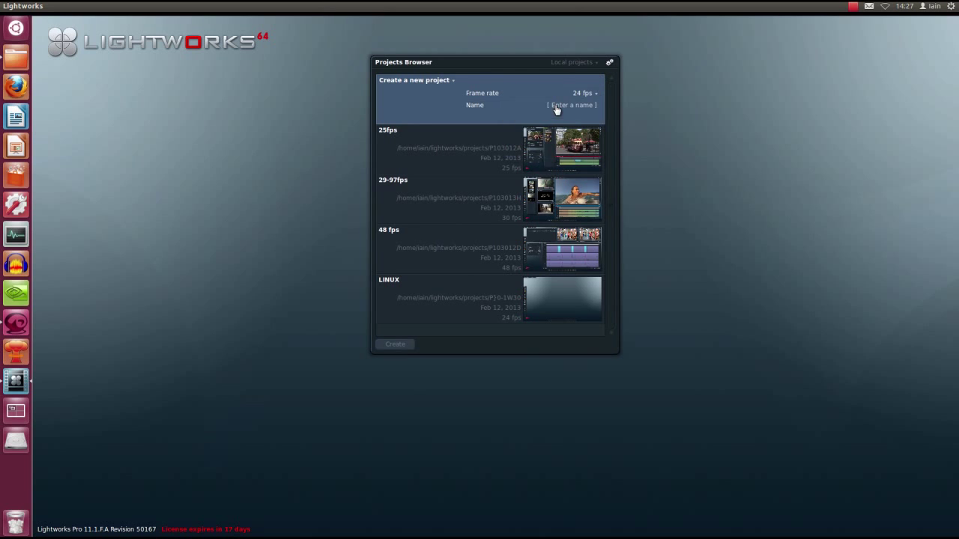
pyautogui.click(556, 314)
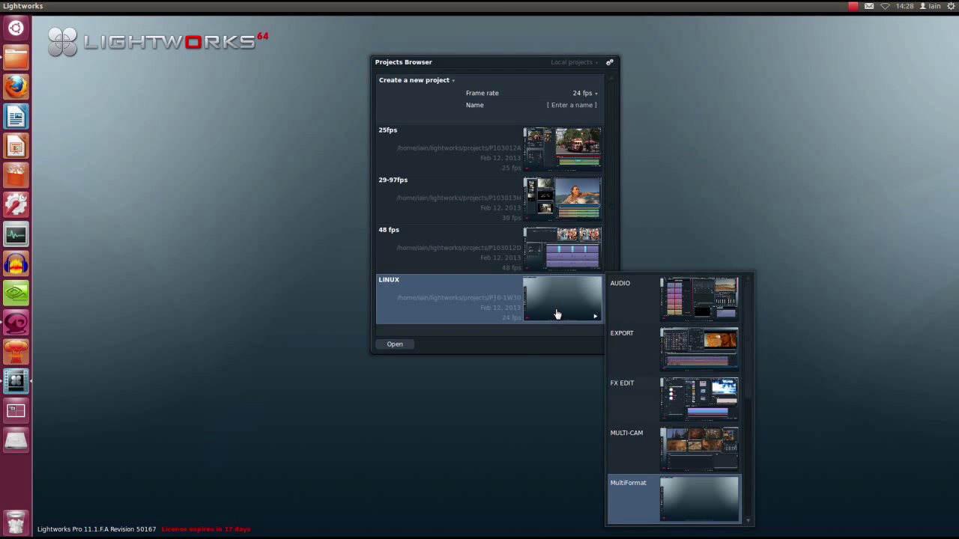
pyautogui.click(682, 489)
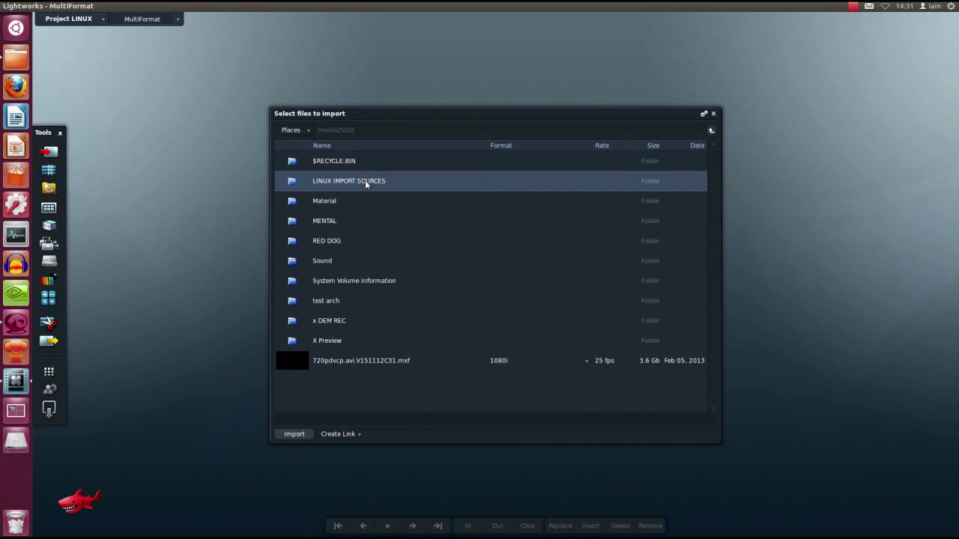
# Step: Browse the LINUX IMPORT SOURCES subfolders, from 5D Footage down to the Footage clips
pyautogui.doubleClick(365, 180)
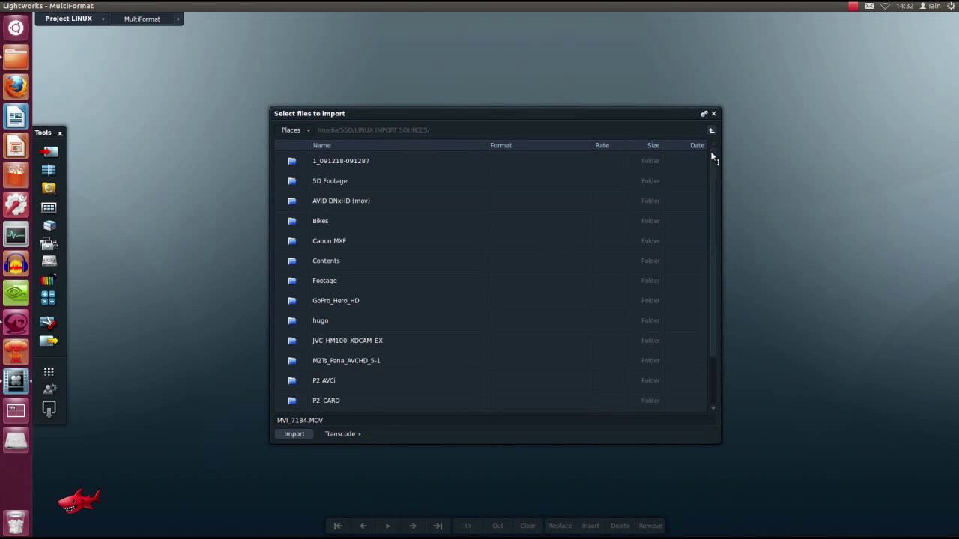
pyautogui.click(338, 181)
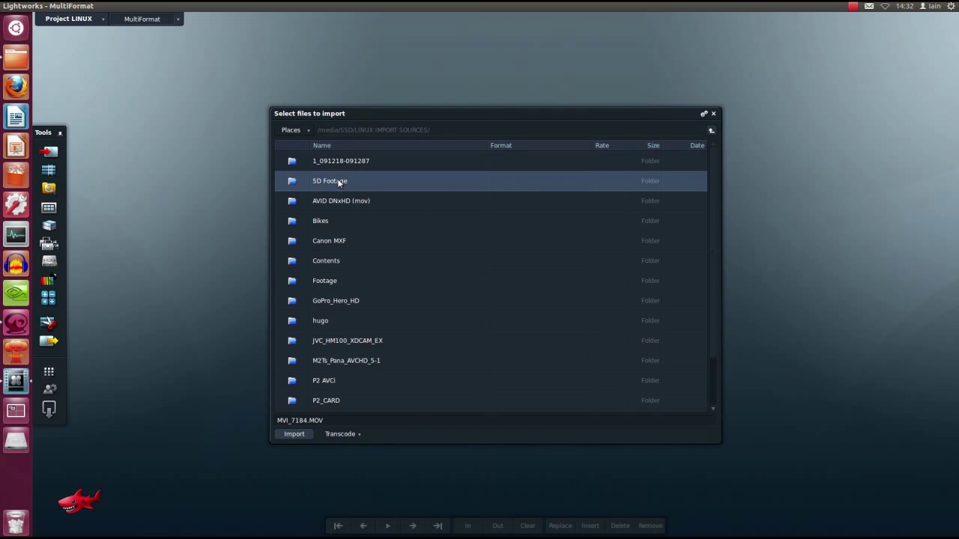
pyautogui.click(342, 206)
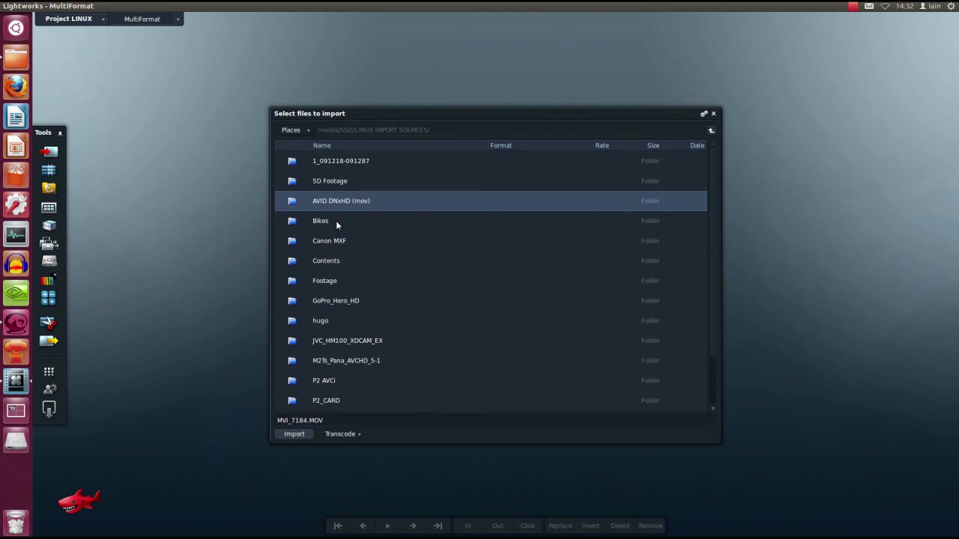
pyautogui.click(337, 222)
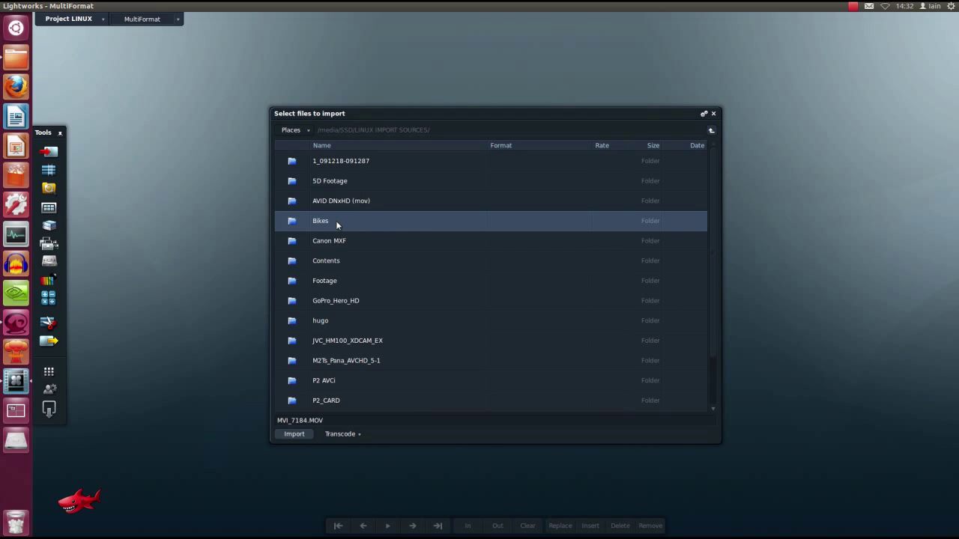
pyautogui.click(337, 242)
pyautogui.click(338, 262)
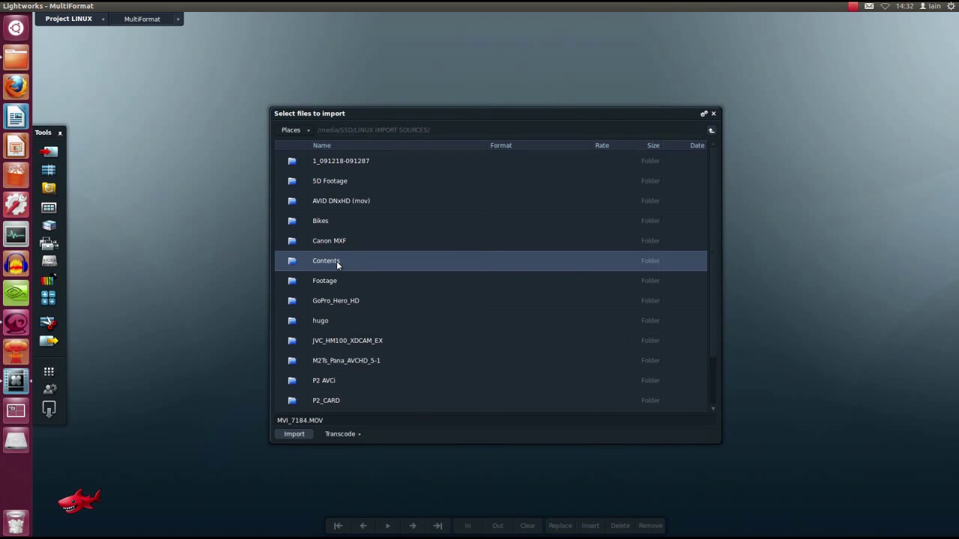
pyautogui.click(335, 281)
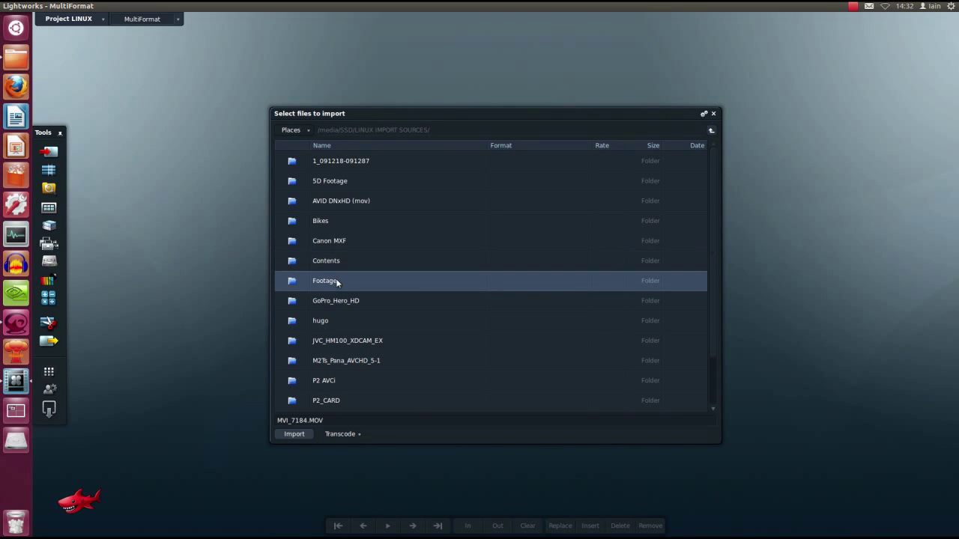
pyautogui.doubleClick(333, 282)
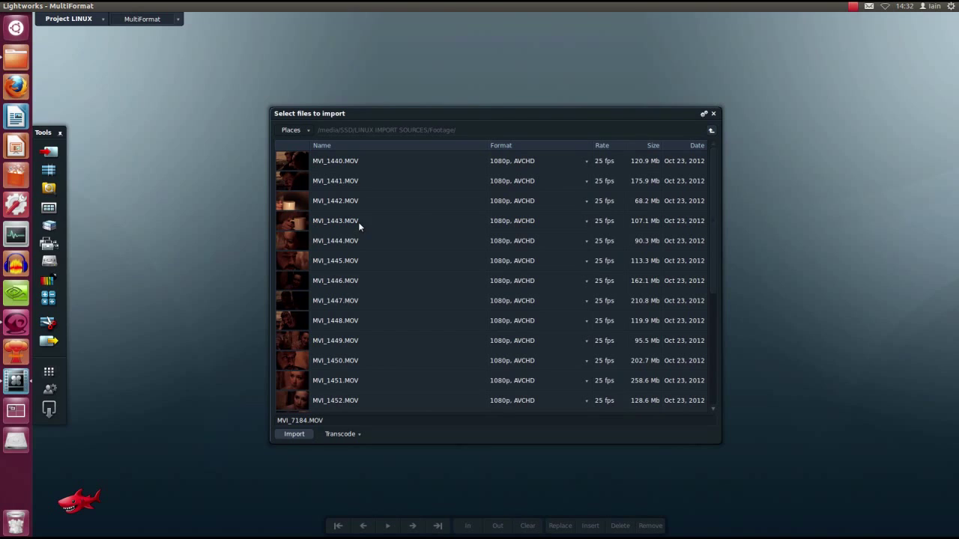
# Step: Check the P2 AVCi and P2_CARD folders, return to /media/SSD/ and import the material
pyautogui.click(712, 131)
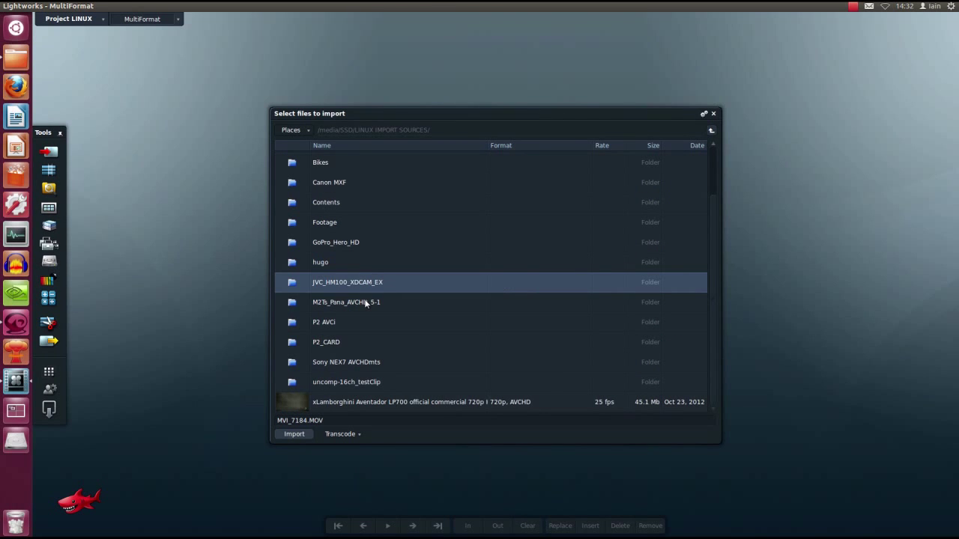
pyautogui.click(332, 322)
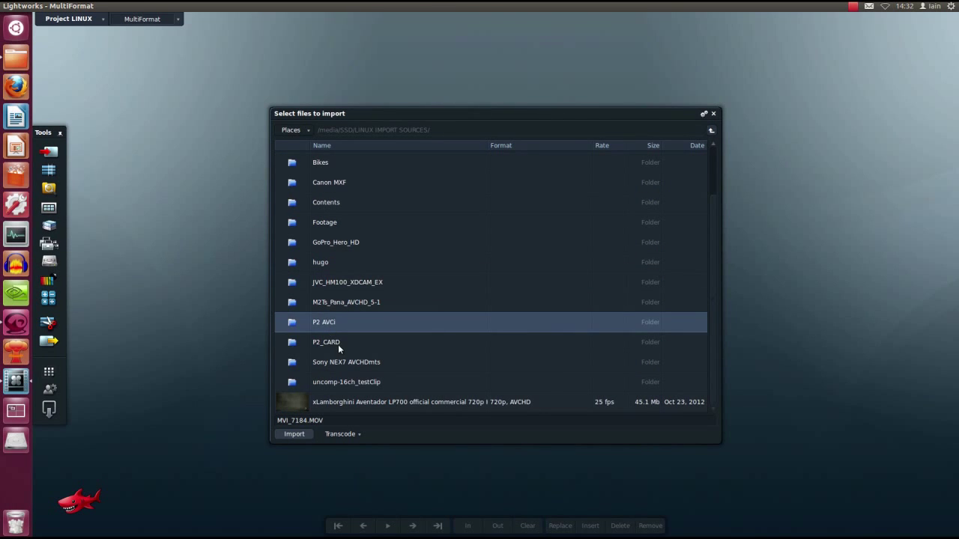
pyautogui.click(343, 343)
pyautogui.press('BackSpace')
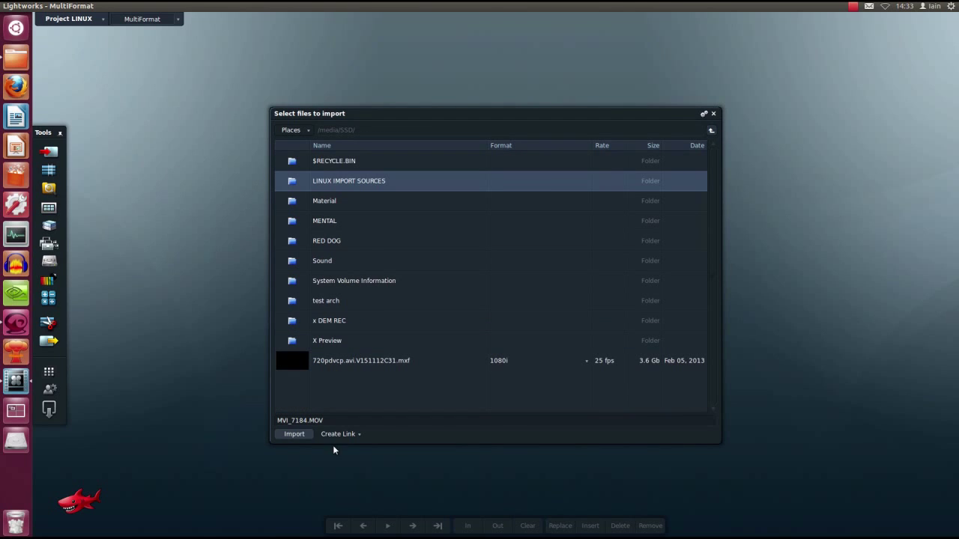
pyautogui.click(295, 436)
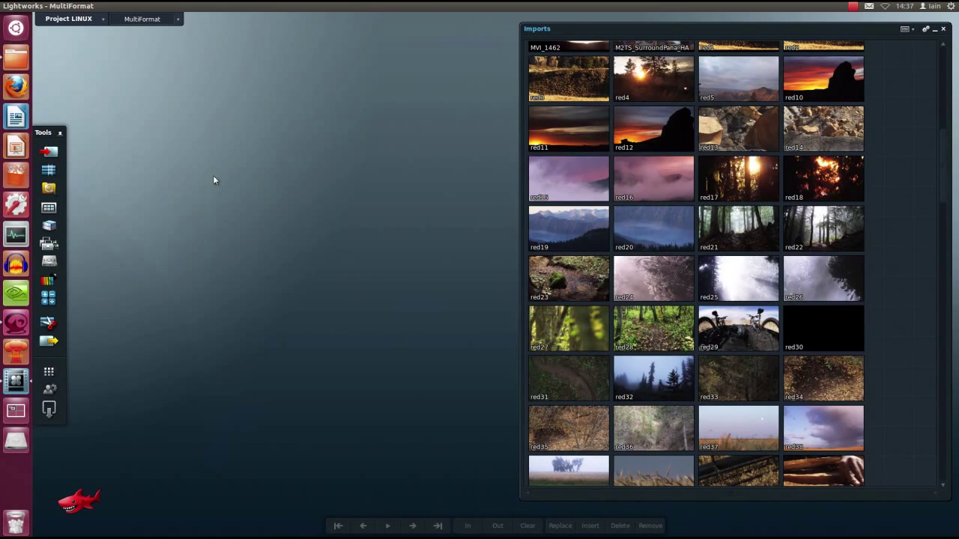
# Step: Create a new edit and mark a roughly two-second section of red11
pyautogui.click(49, 171)
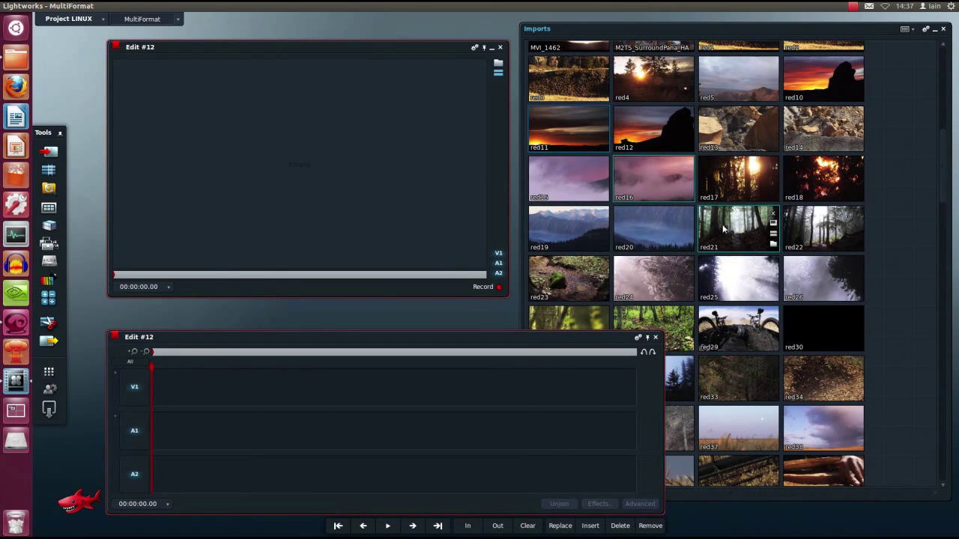
pyautogui.moveTo(665, 222)
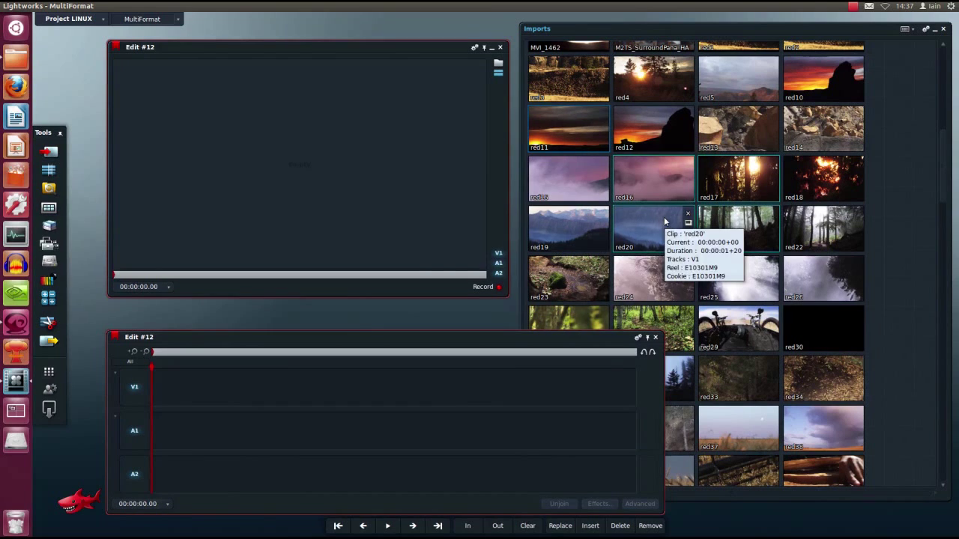
pyautogui.click(603, 129)
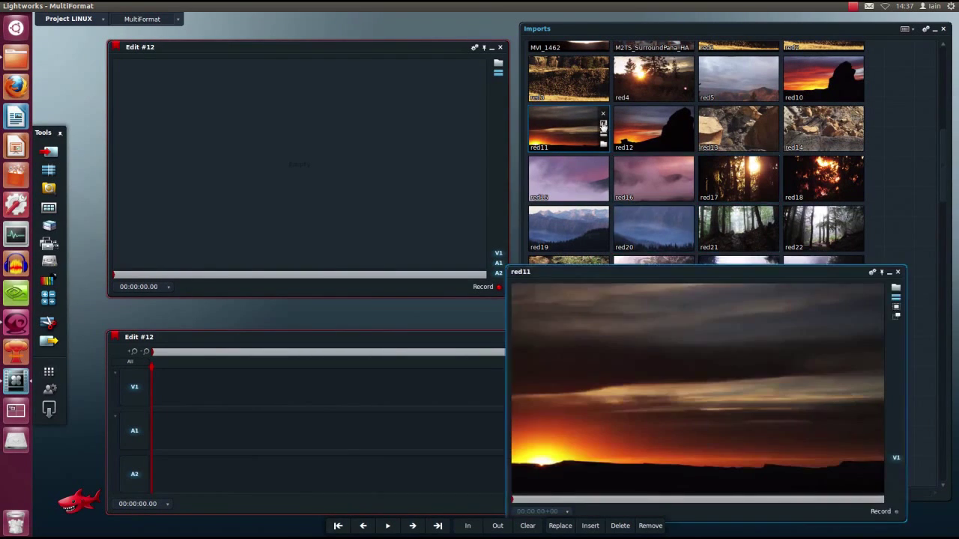
pyautogui.click(578, 499)
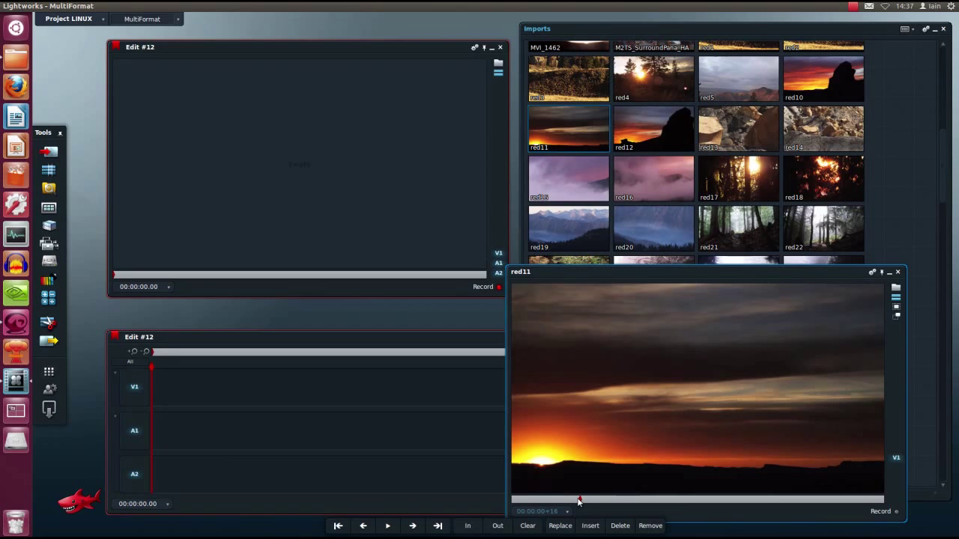
pyautogui.press('i')
pyautogui.moveTo(578, 500); pyautogui.dragTo(751, 500)
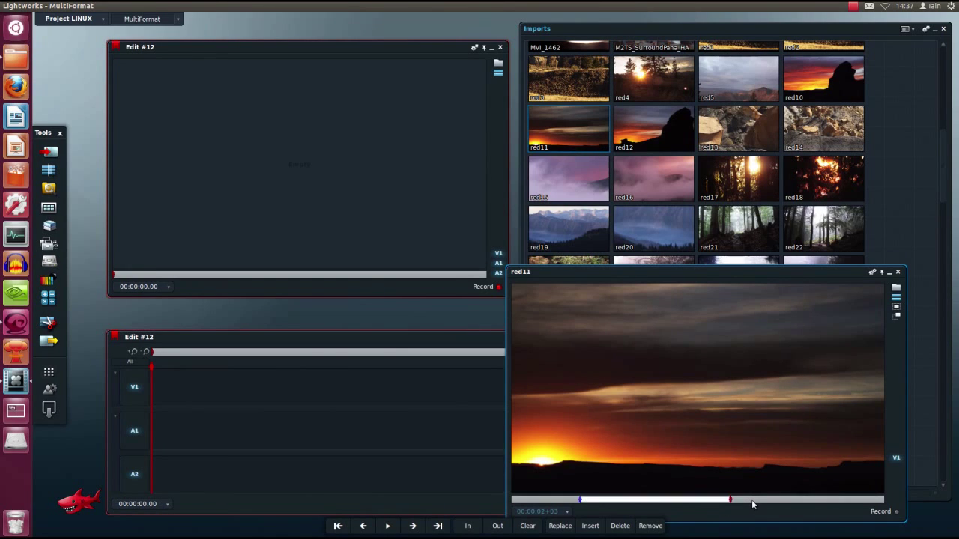
# Step: Insert the marked red11 section into Edit #12, then add red22 and the other landscape clips
pyautogui.click(592, 526)
pyautogui.click(899, 273)
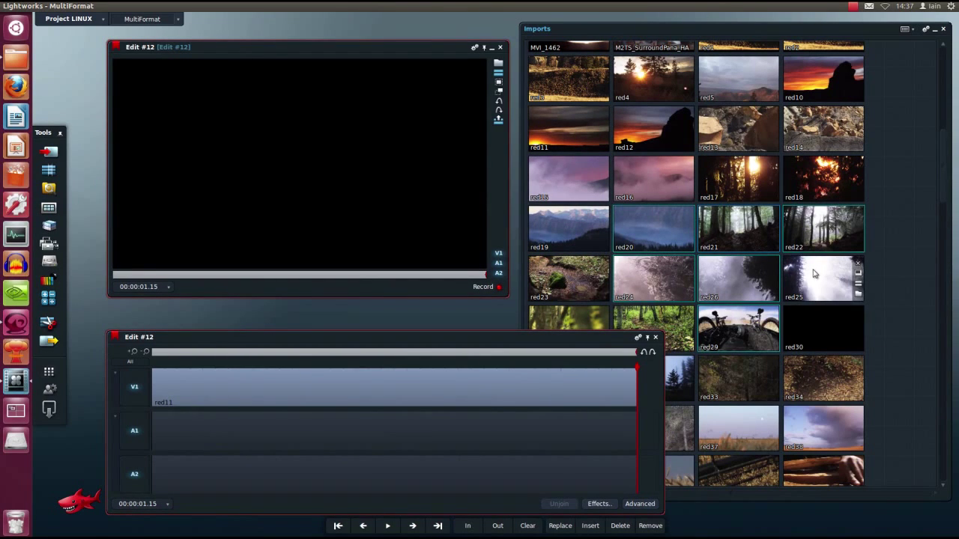
pyautogui.moveTo(818, 231); pyautogui.dragTo(332, 185)
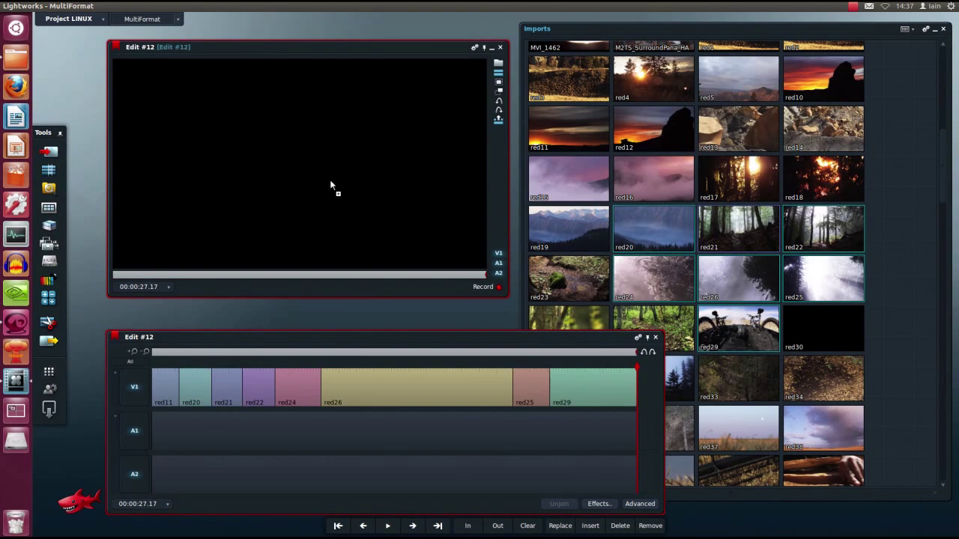
# Step: Make one edit from the whole Imports bin using tile marks, play it, and open the room list
pyautogui.click(501, 47)
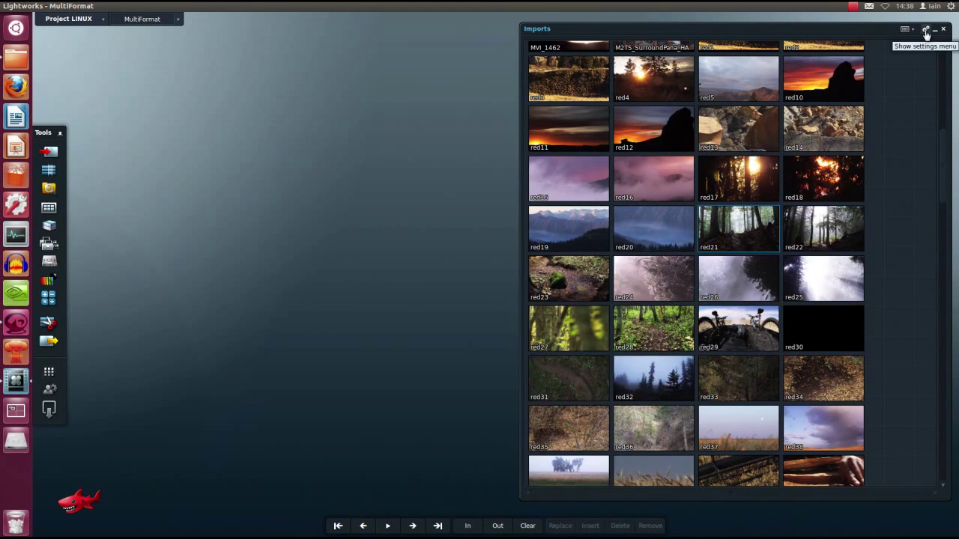
pyautogui.click(926, 28)
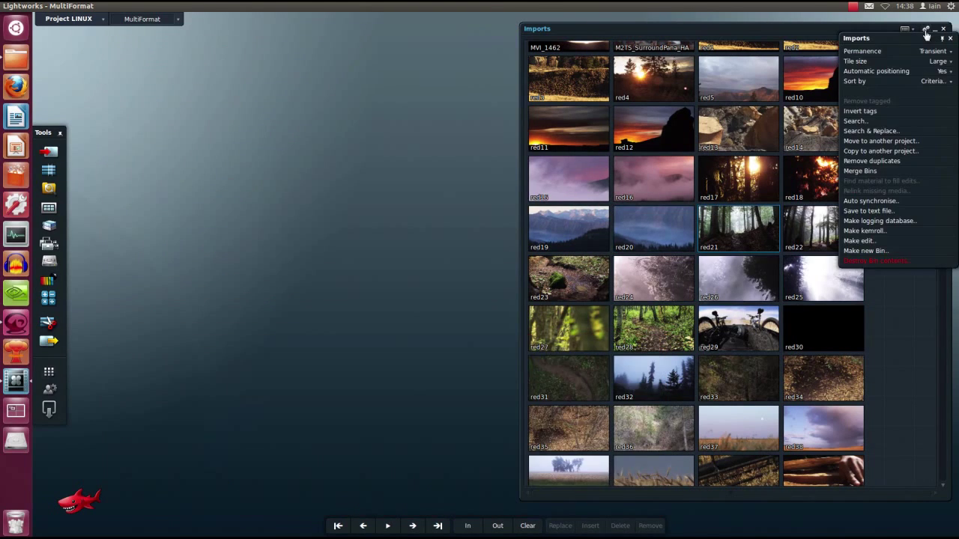
pyautogui.click(860, 240)
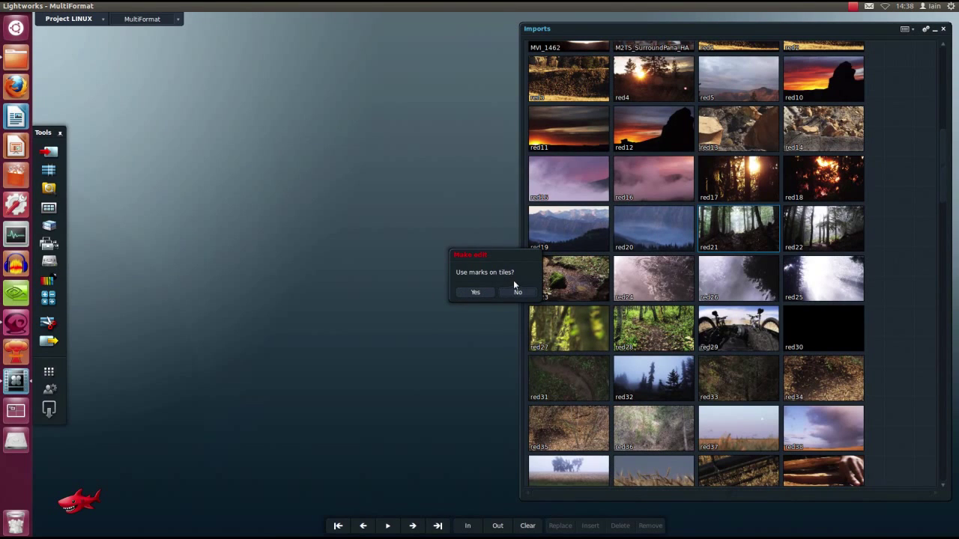
pyautogui.click(475, 292)
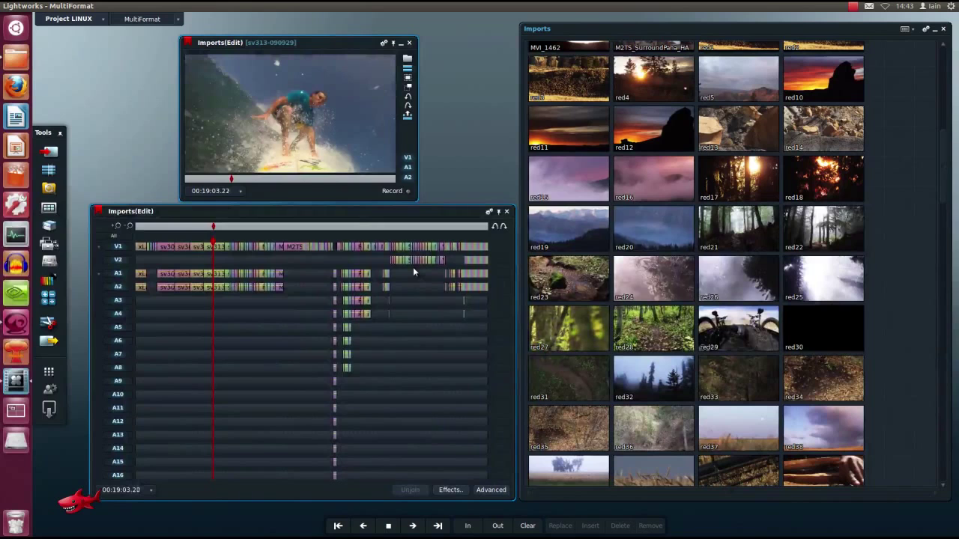
pyautogui.press('space')
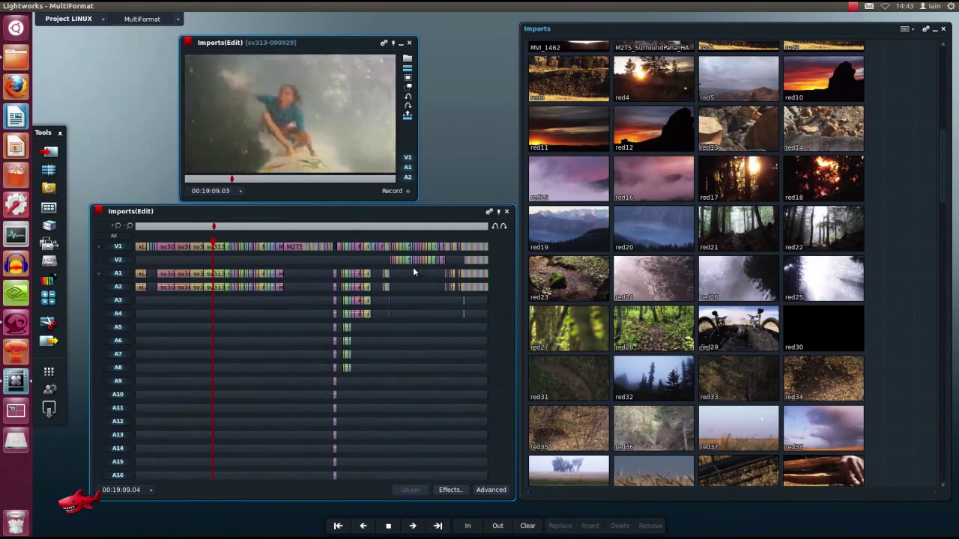
pyautogui.click(177, 19)
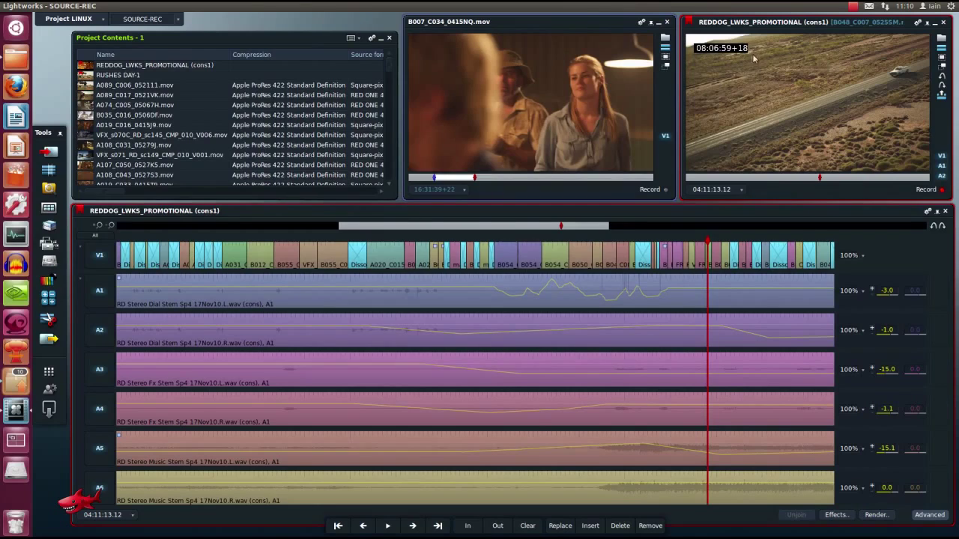
# Step: Look over the clip labels settings, then stop the promo playback on the A020_C015 shot
pyautogui.click(917, 23)
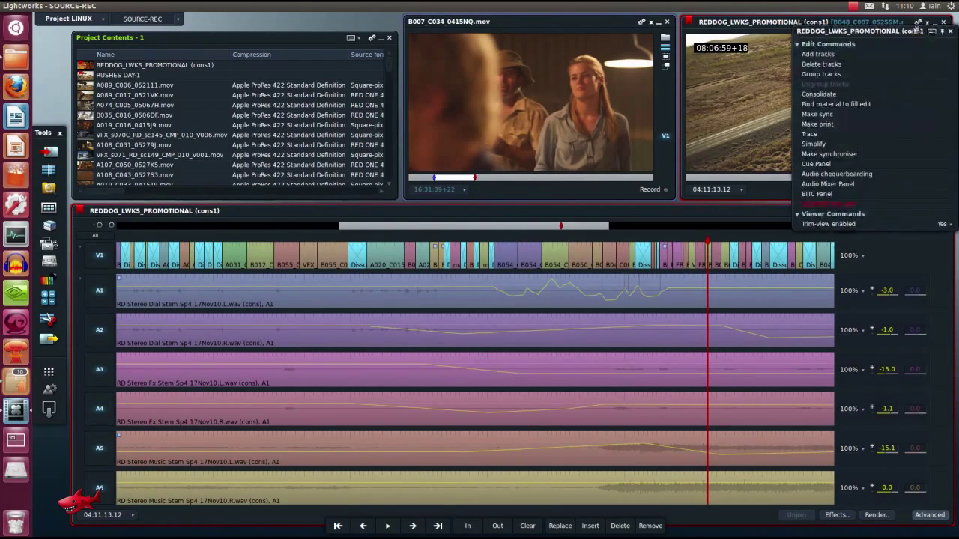
pyautogui.click(869, 197)
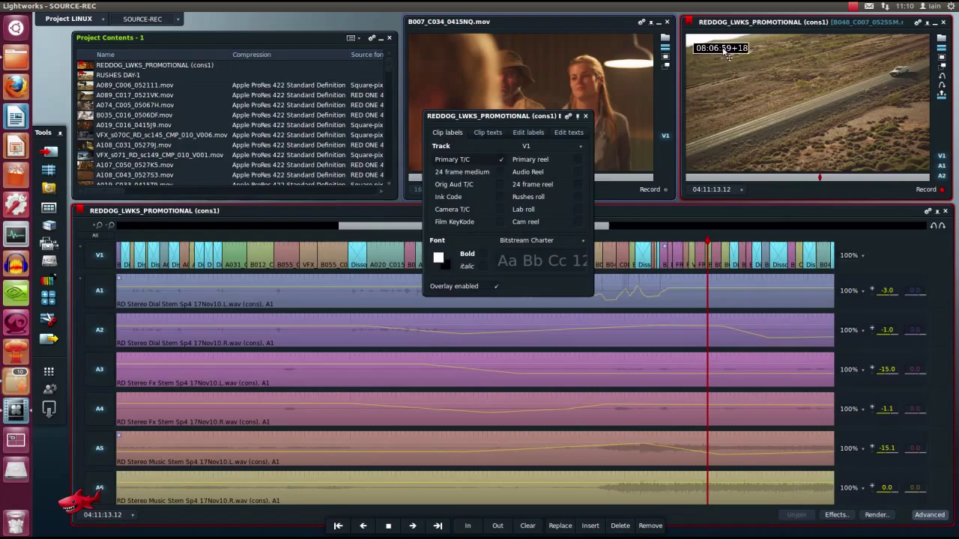
pyautogui.click(585, 116)
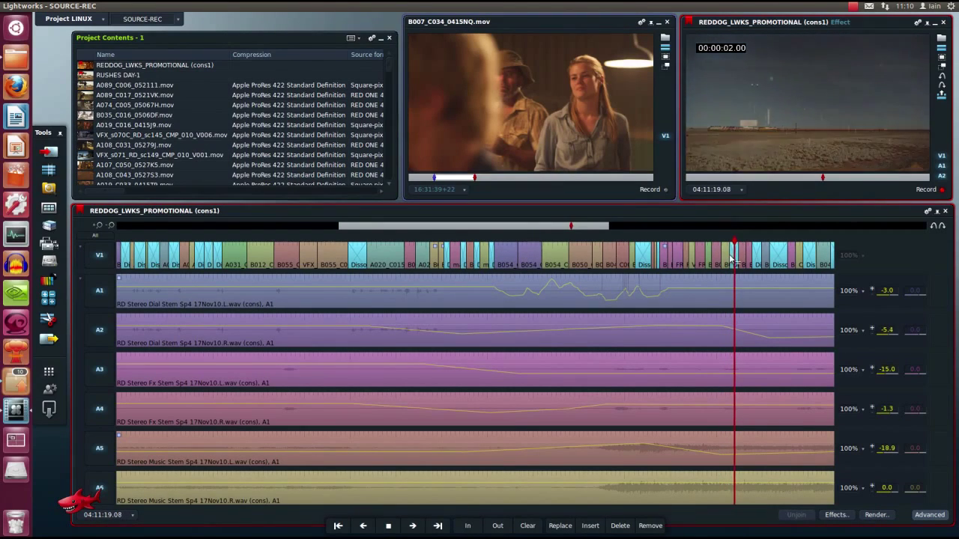
pyautogui.press('space')
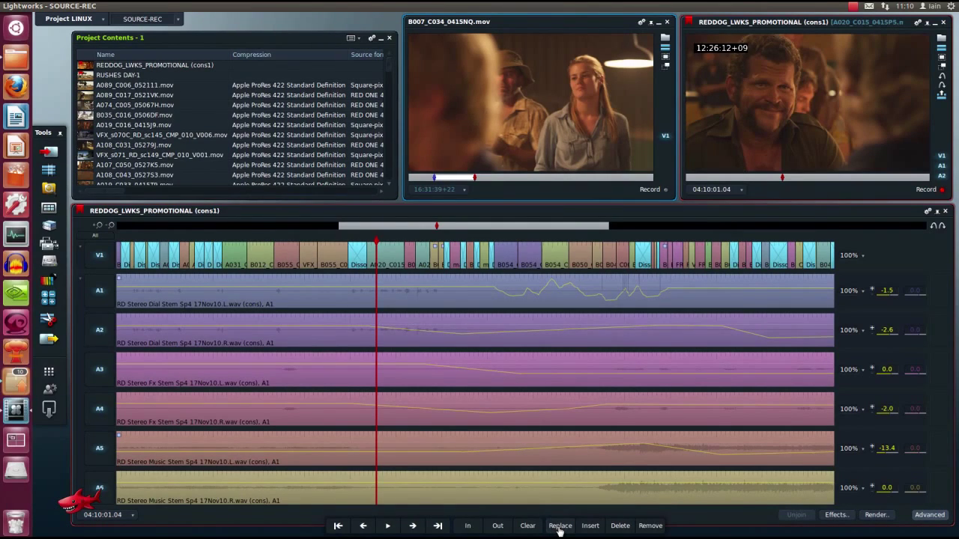
# Step: Overwrite V1 with B007_C034_0415NQ.mov, trim its cut into B054_C055_0531UR.mov earlier, and preview it
pyautogui.click(560, 526)
pyautogui.scroll(2, 652, 257)
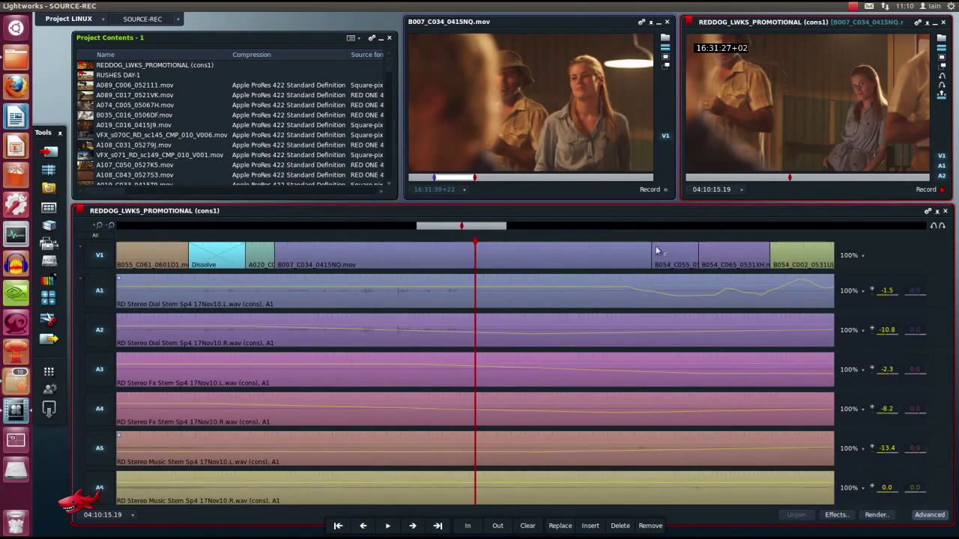
pyautogui.click(652, 257)
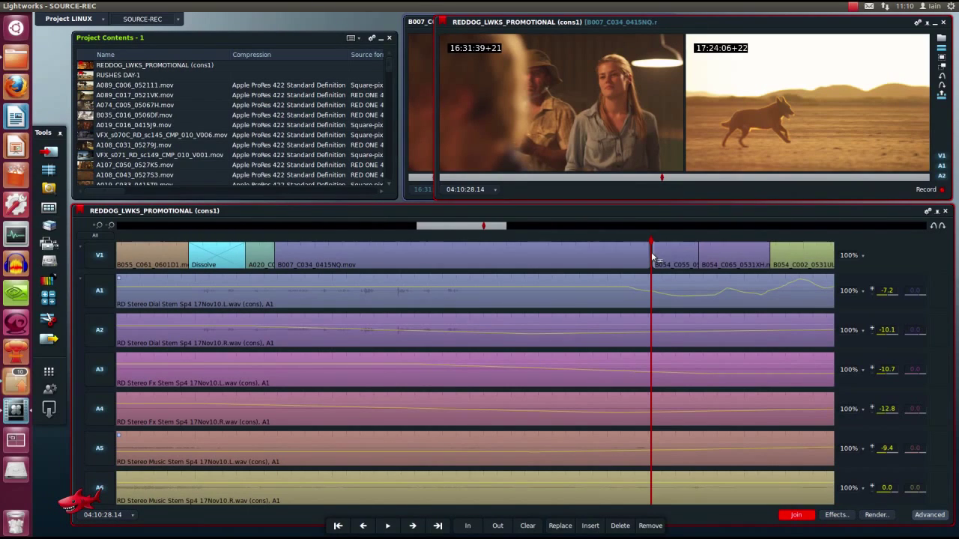
pyautogui.moveTo(651, 257); pyautogui.dragTo(544, 257)
pyautogui.press('space')
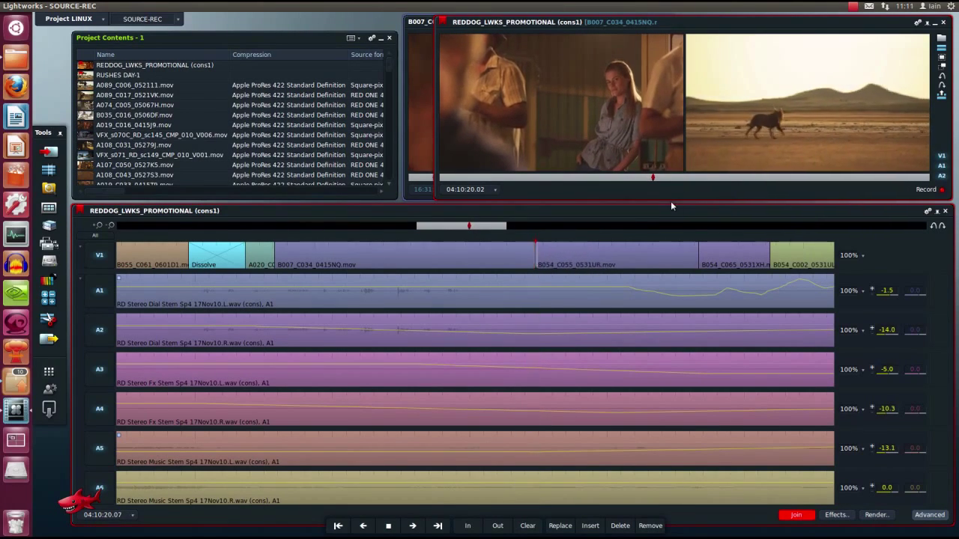
pyautogui.press('space')
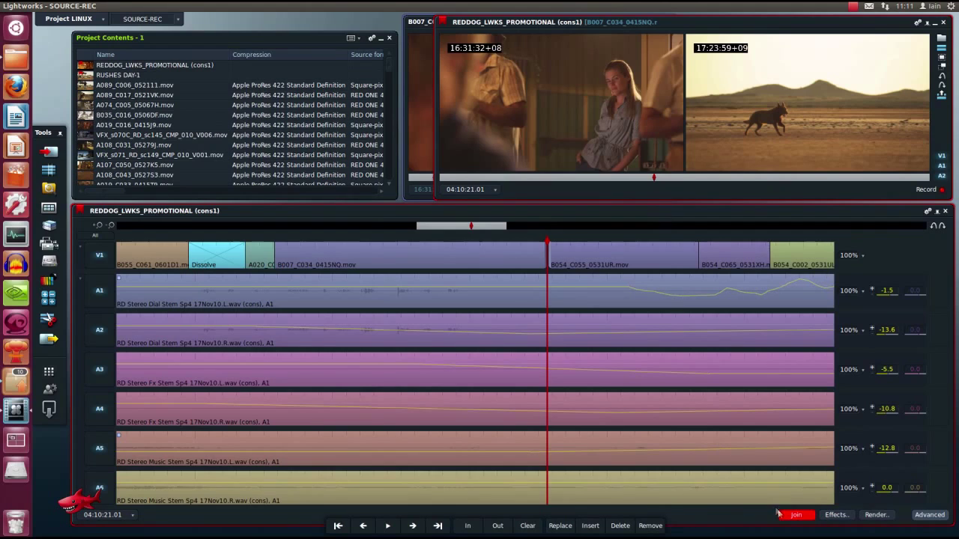
pyautogui.click(795, 515)
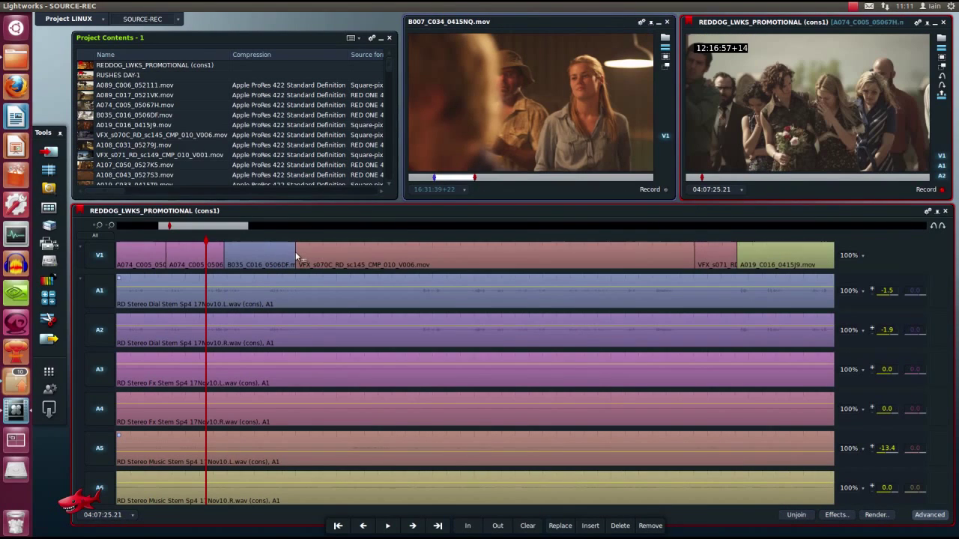
# Step: Add a Dissolve centred on the cut into VFX_s070C_RD_sc145_CMP_010_V006.mov
pyautogui.rightClick(297, 257)
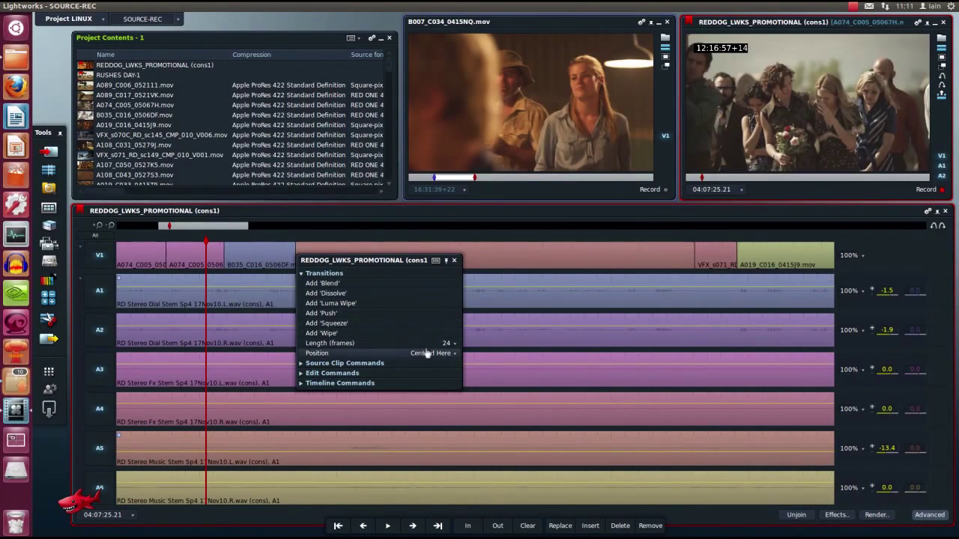
pyautogui.click(431, 353)
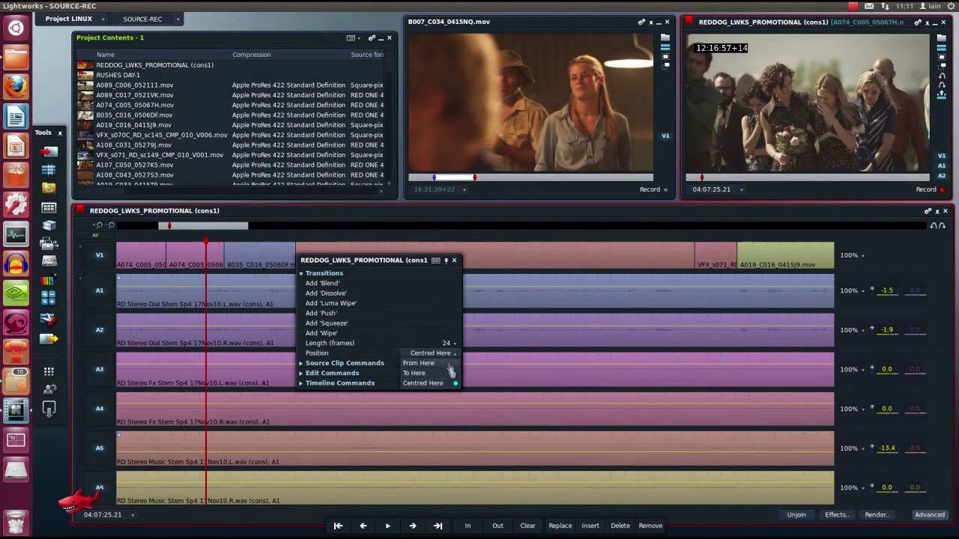
pyautogui.click(335, 294)
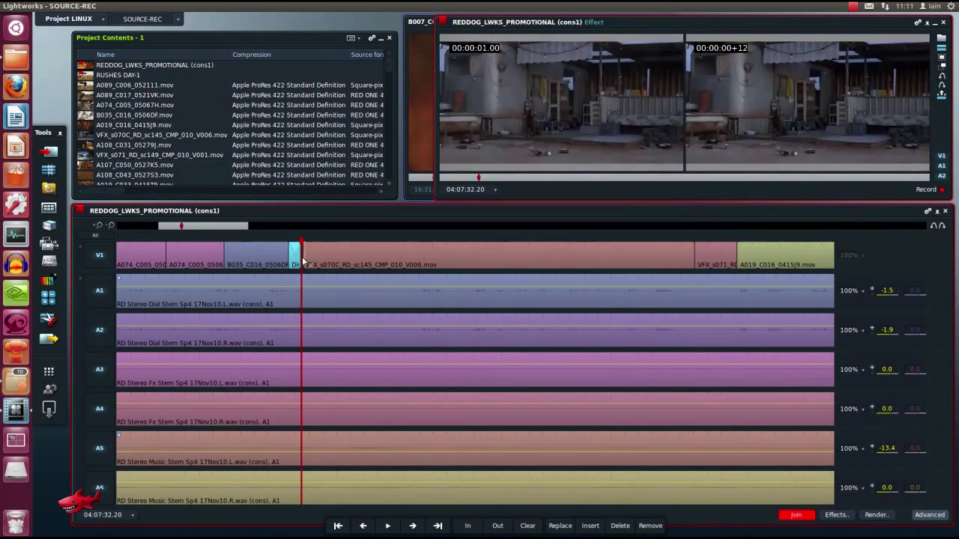
# Step: Play the new dissolve twice to preview it
pyautogui.press('space')
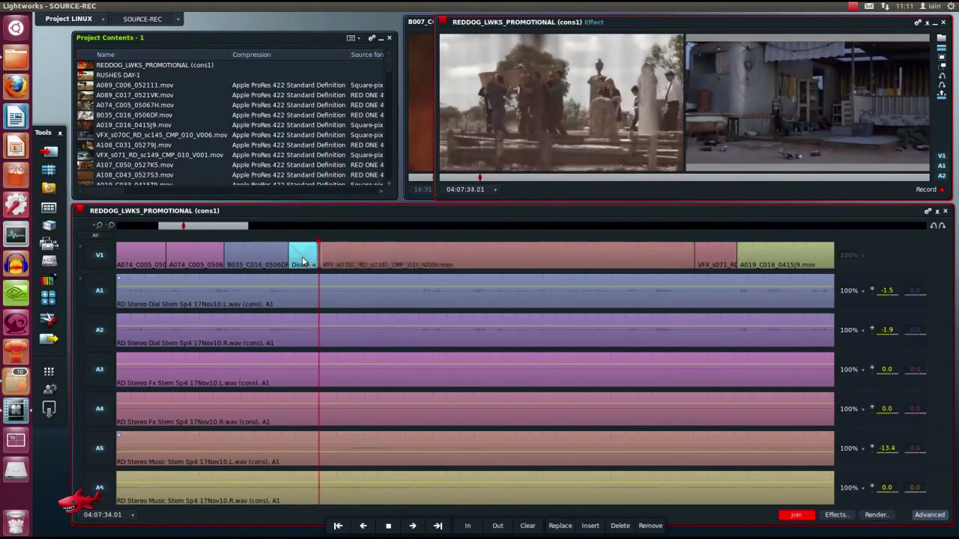
pyautogui.press('space')
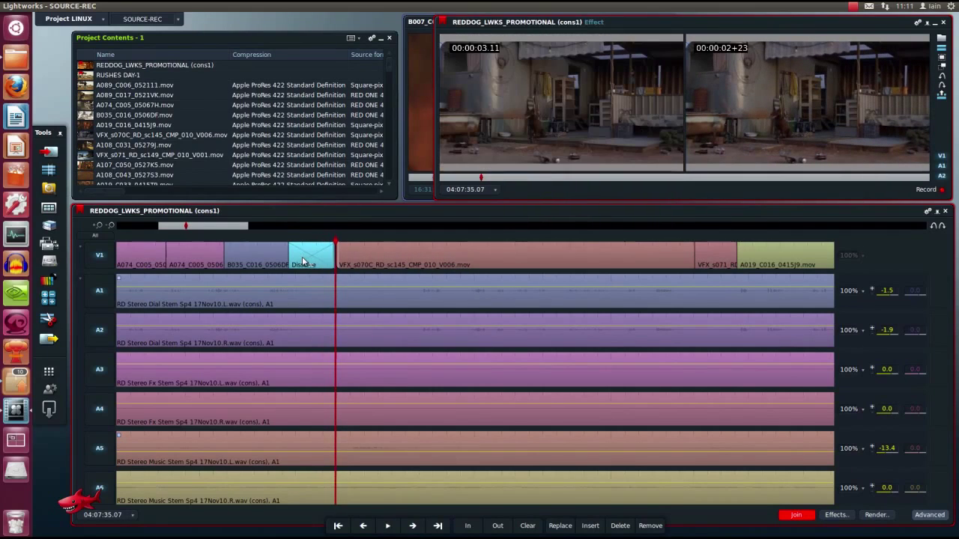
pyautogui.moveTo(318, 249); pyautogui.dragTo(274, 251)
pyautogui.press('space')
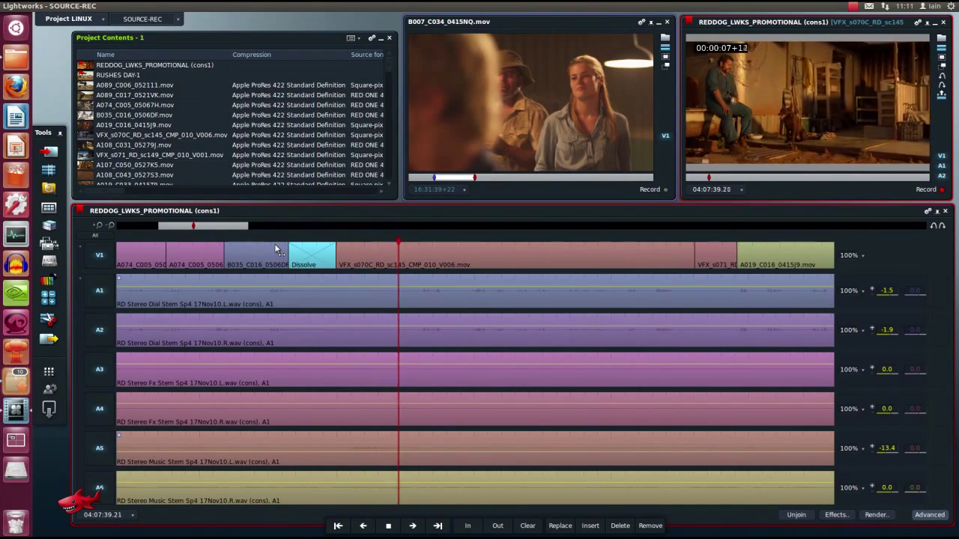
pyautogui.press('space')
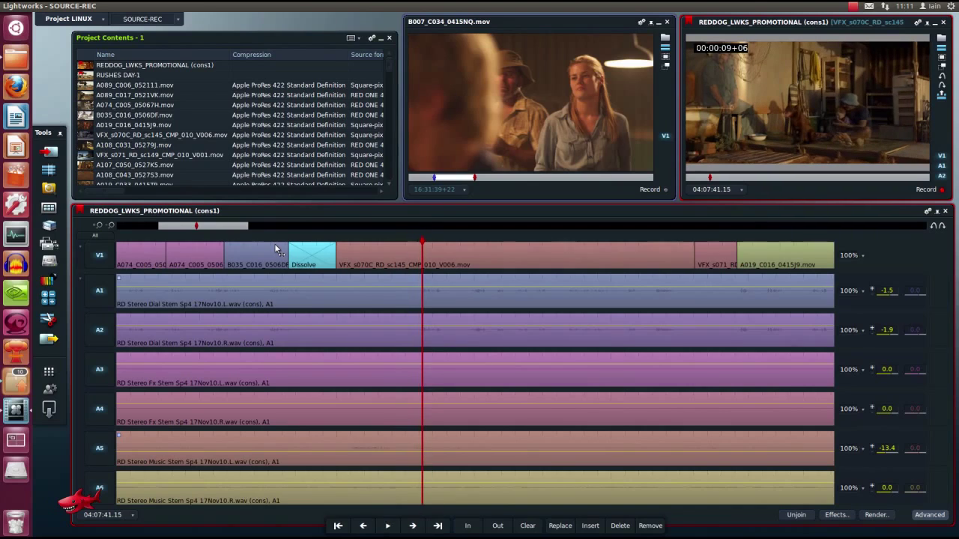
# Step: Load VFX_s070C_RD_sc145_CMP_010_V006.mov into the source viewer from its tile
pyautogui.rightClick(453, 262)
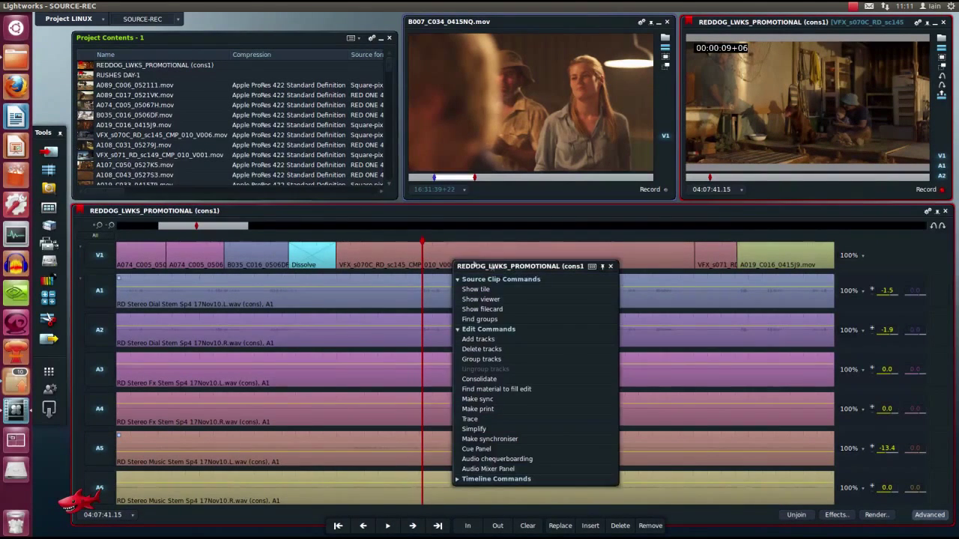
pyautogui.click(502, 292)
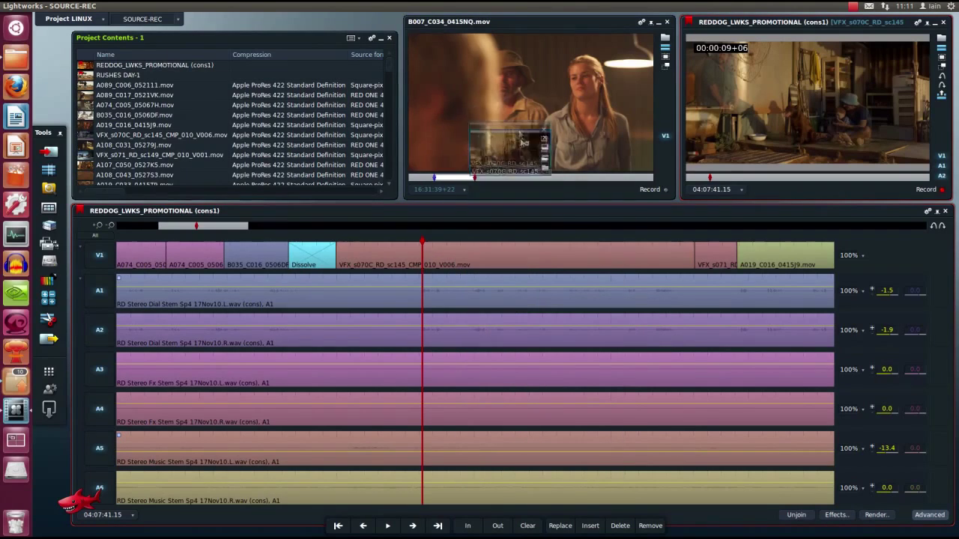
pyautogui.click(535, 114)
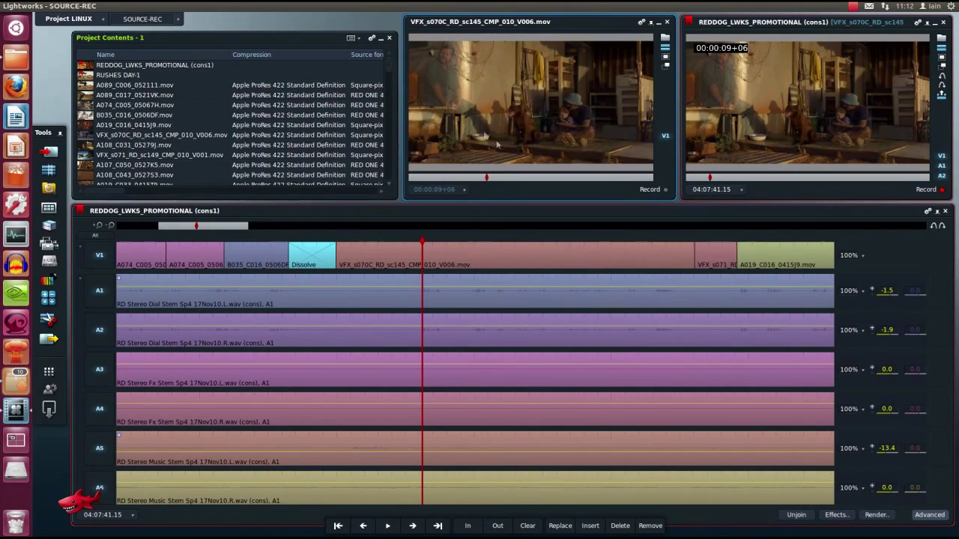
# Step: Scrub the VFX shot to the dog in a separate viewer, then check its clip details
pyautogui.rightClick(425, 259)
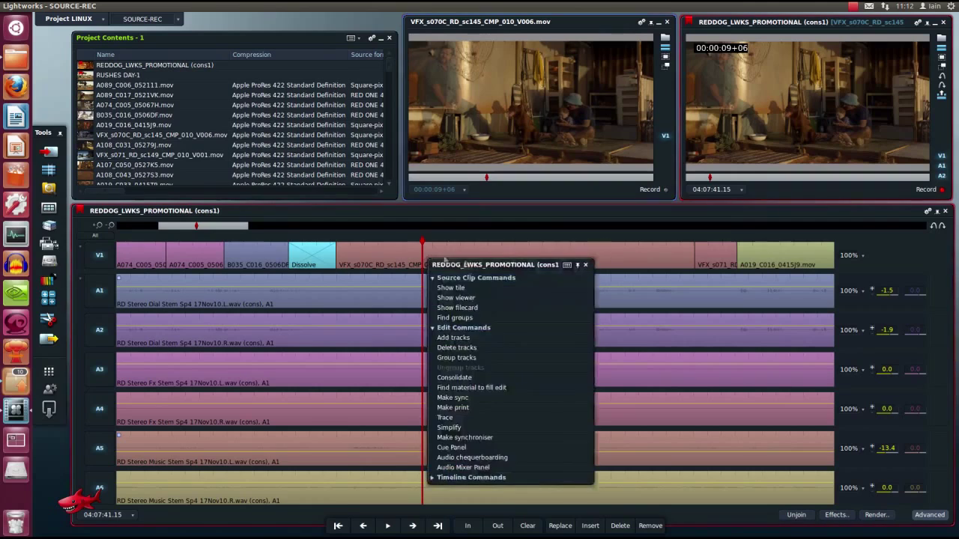
pyautogui.click(473, 298)
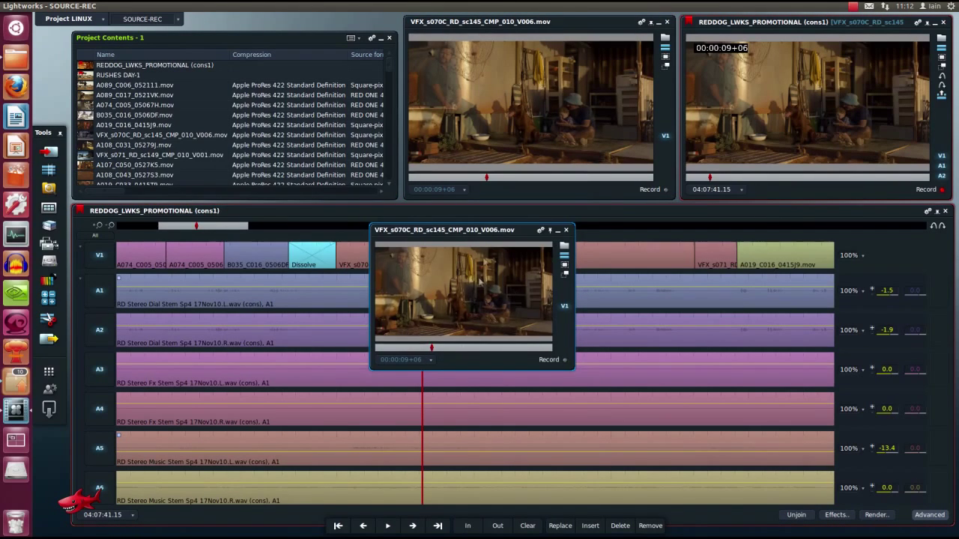
pyautogui.click(255, 85)
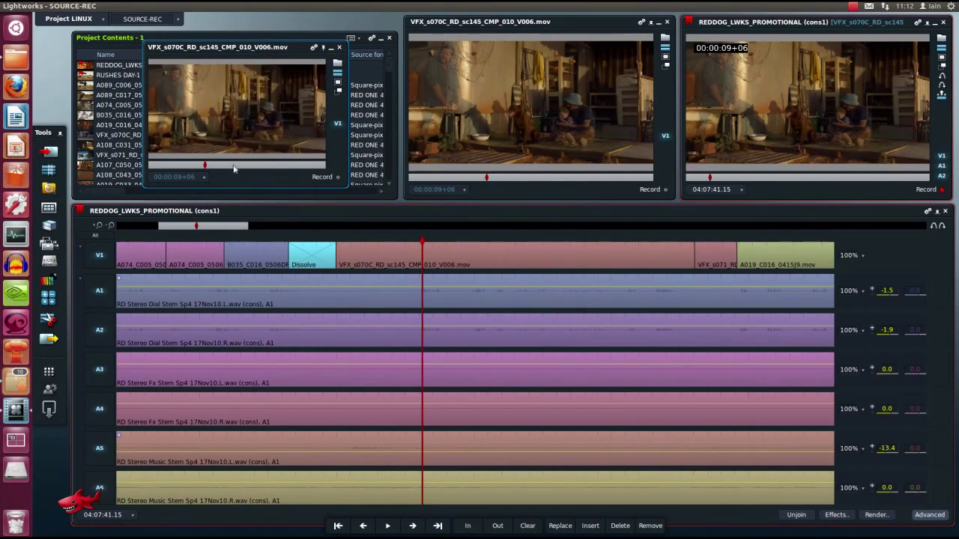
pyautogui.moveTo(234, 170); pyautogui.dragTo(274, 166)
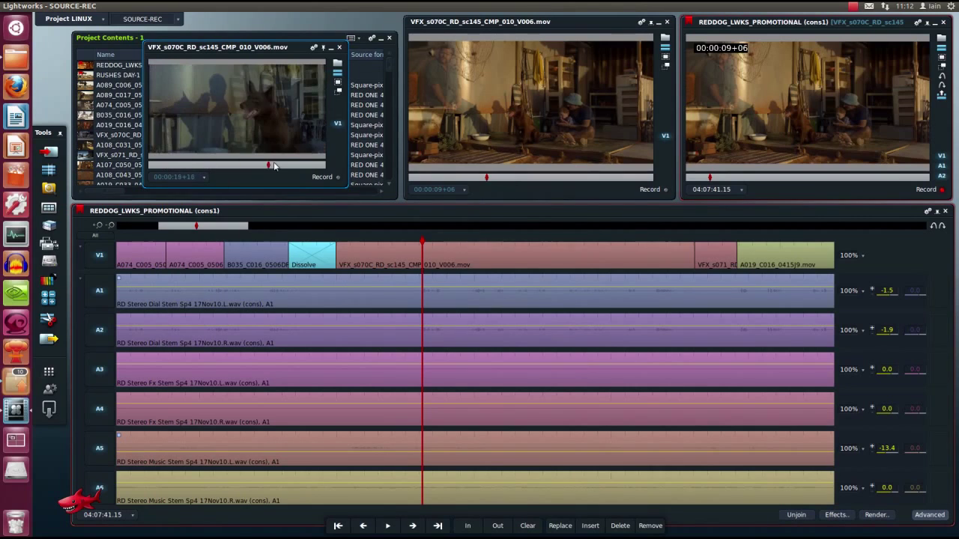
pyautogui.click(339, 47)
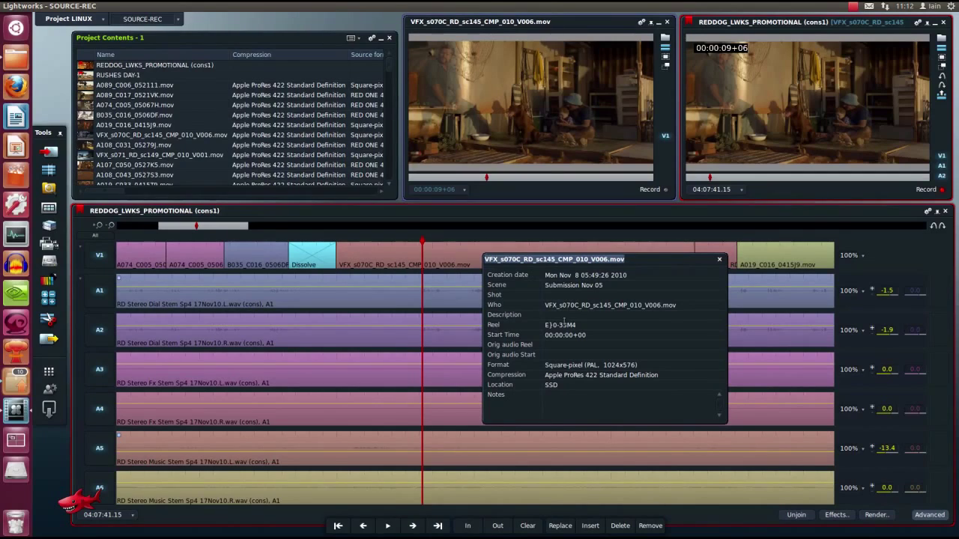
pyautogui.click(720, 262)
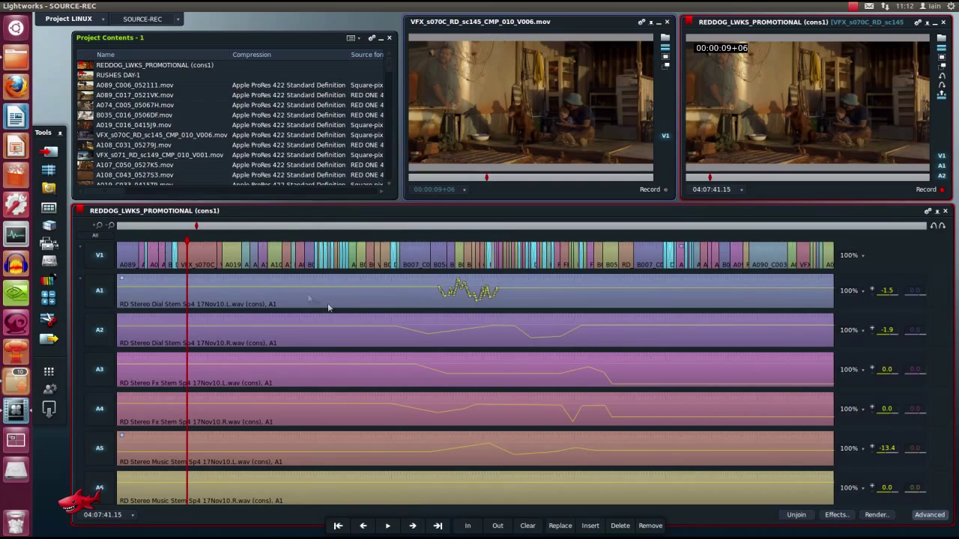
# Step: Create Edit #11 and insert the promo section marked at 04:11:32.03 into it
pyautogui.click(48, 172)
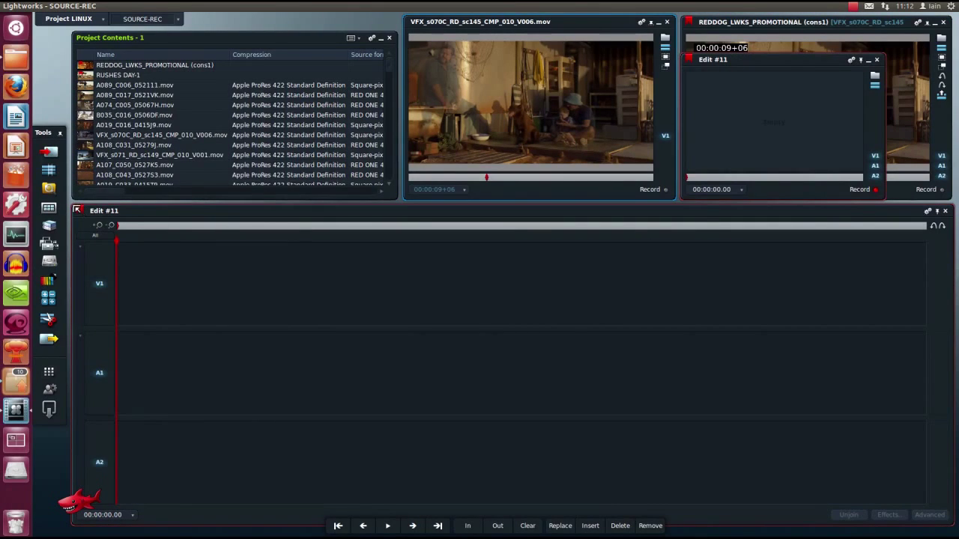
pyautogui.moveTo(105, 210); pyautogui.dragTo(325, 331)
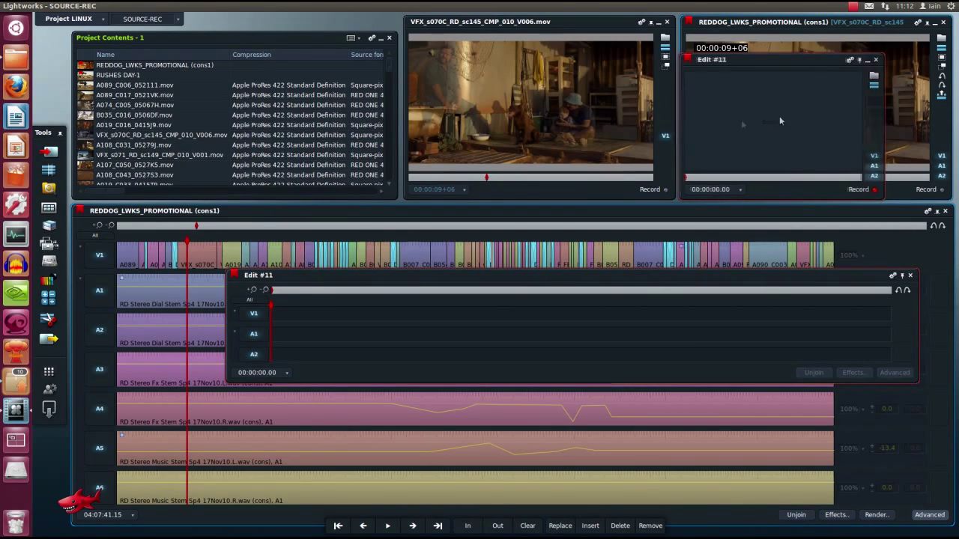
pyautogui.moveTo(779, 115); pyautogui.dragTo(557, 101)
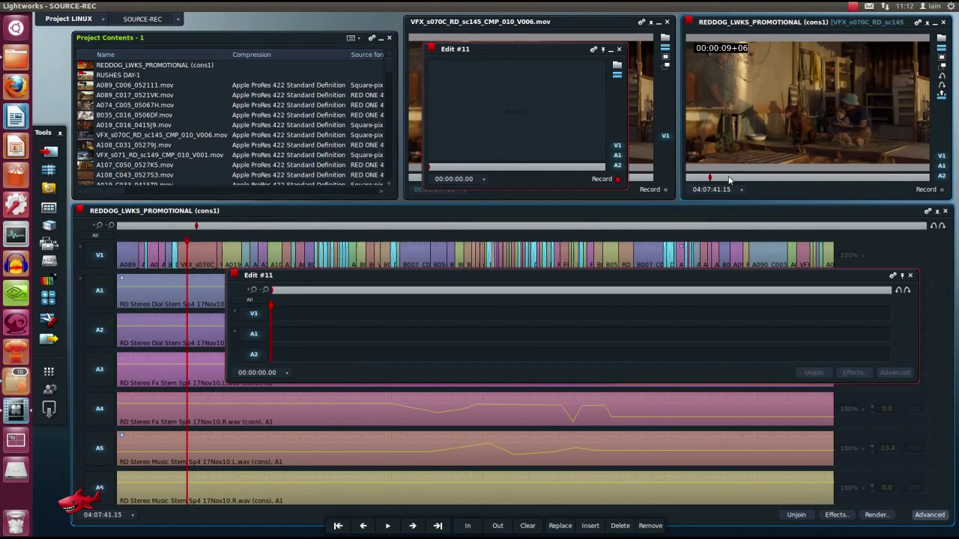
pyautogui.moveTo(729, 180); pyautogui.dragTo(830, 180)
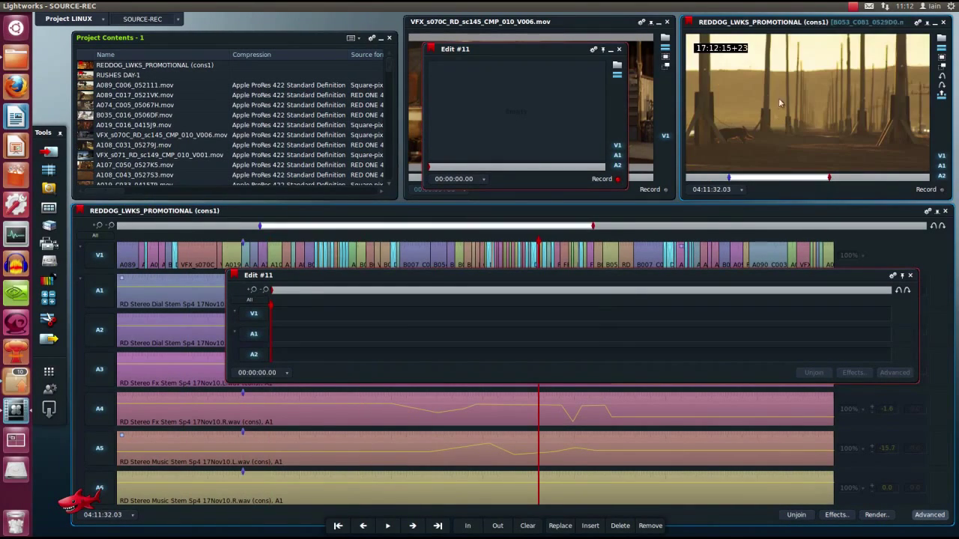
pyautogui.click(590, 525)
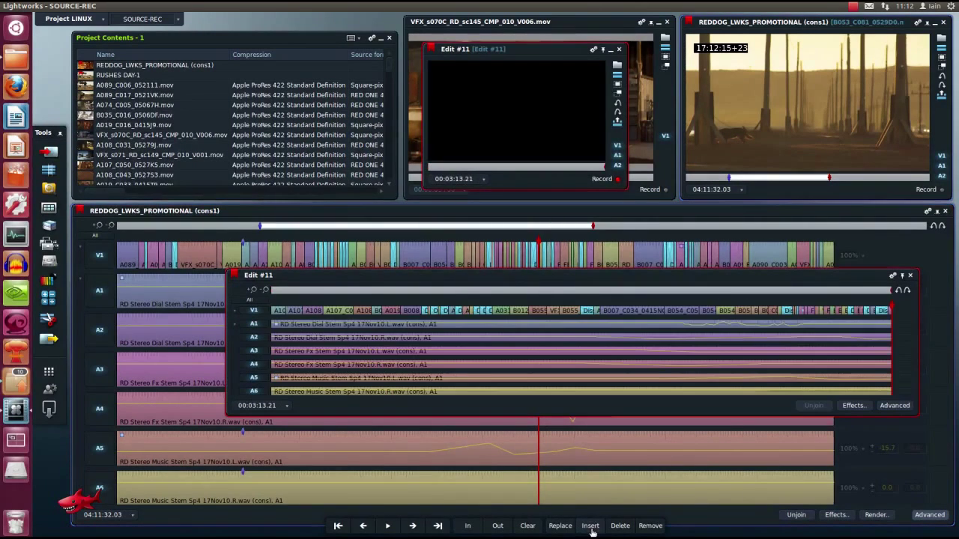
pyautogui.moveTo(376, 283); pyautogui.dragTo(317, 273)
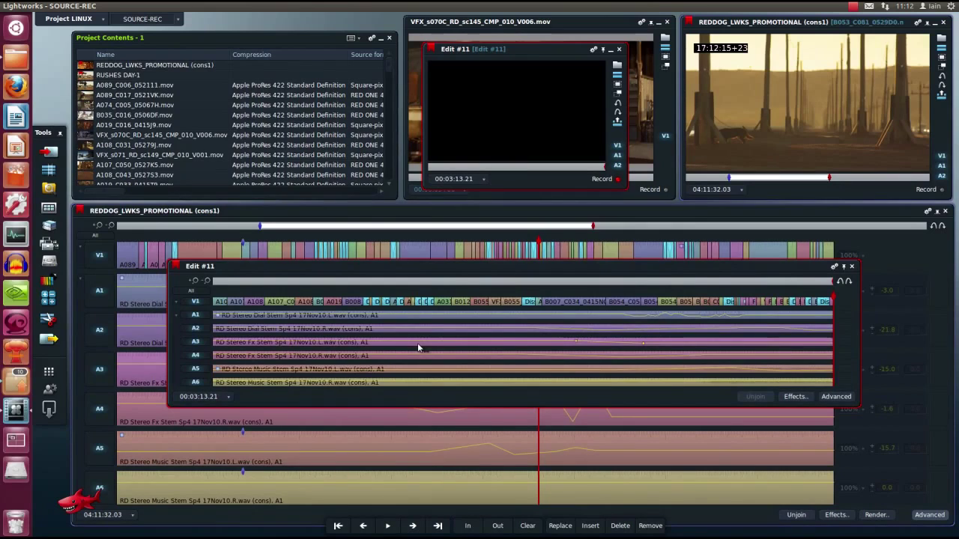
# Step: Paste more copies with Ctrl+V so Edit #11 runs 00:16:09.04, then open the room list
pyautogui.hotkey('ctrl', 'v')
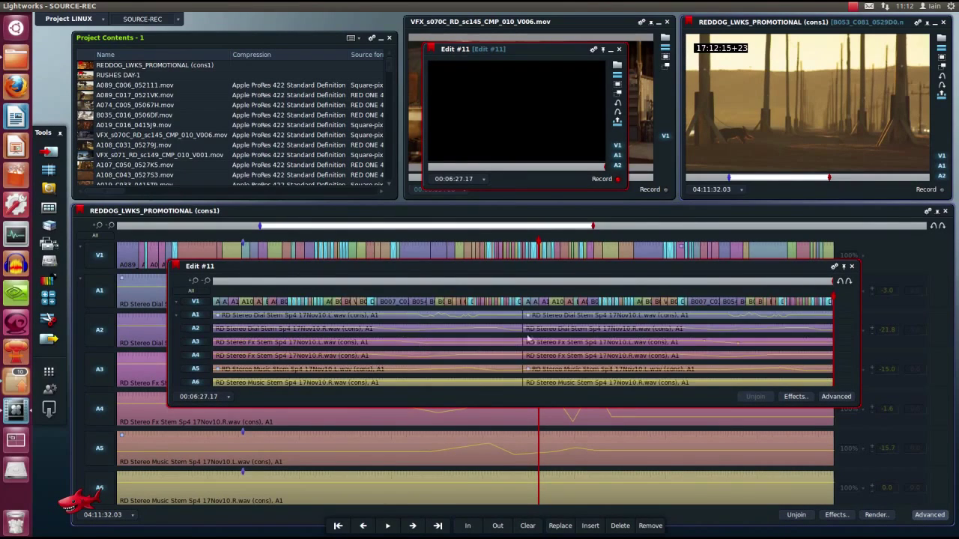
pyautogui.hotkey('ctrl', 'v')
pyautogui.hotkey('ctrl', 'v')
pyautogui.hotkey('ctrl', 'v')
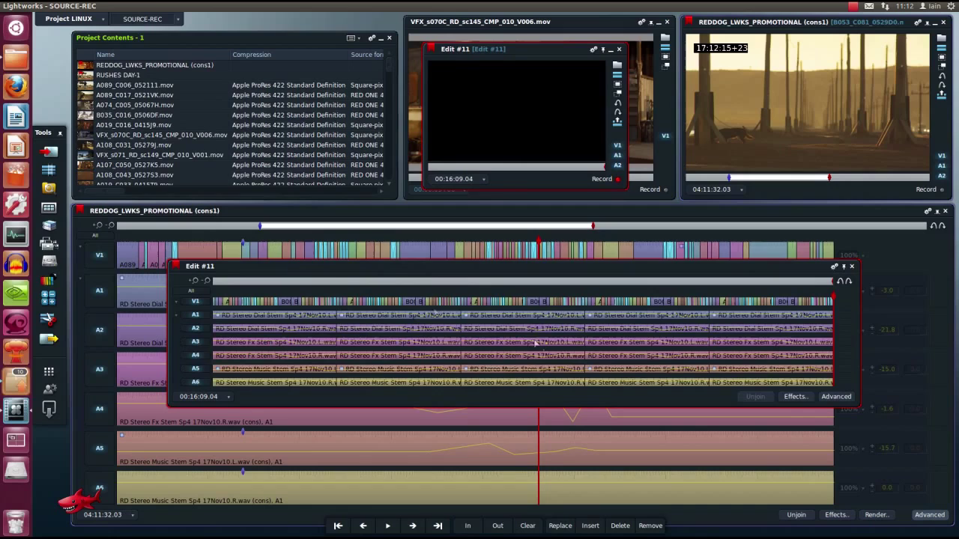
pyautogui.click(179, 19)
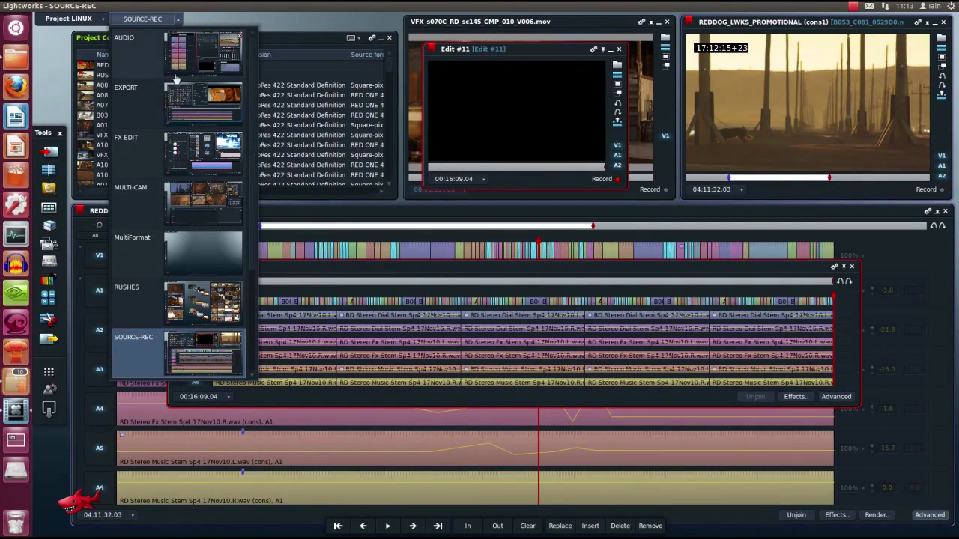
# Step: Switch to the FX EDIT room and browse the Colour, DVEs and Keying effect categories
pyautogui.click(189, 150)
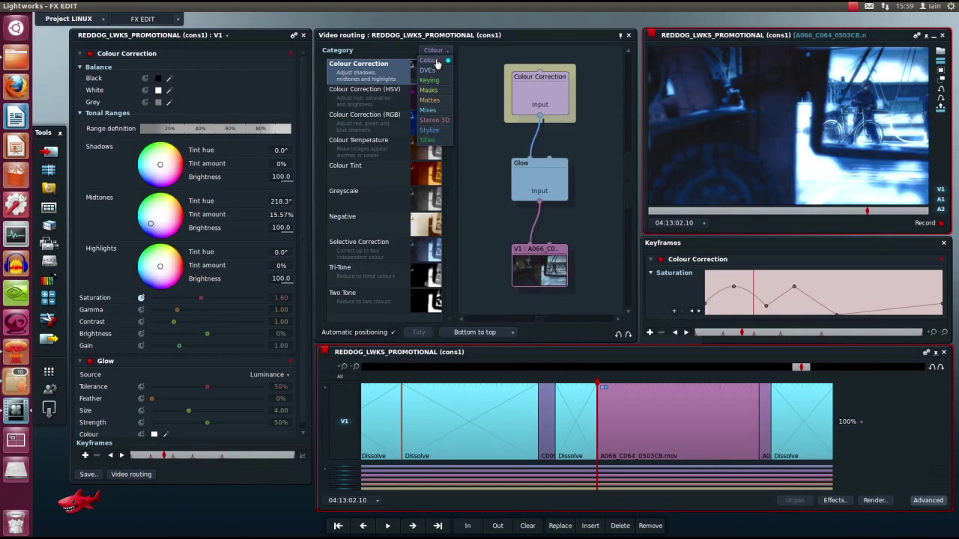
pyautogui.click(437, 63)
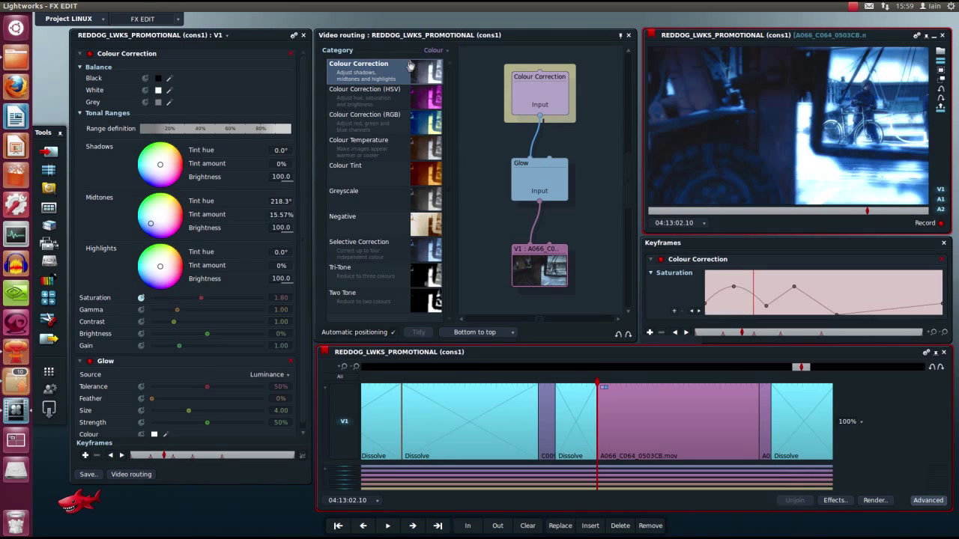
pyautogui.click(433, 51)
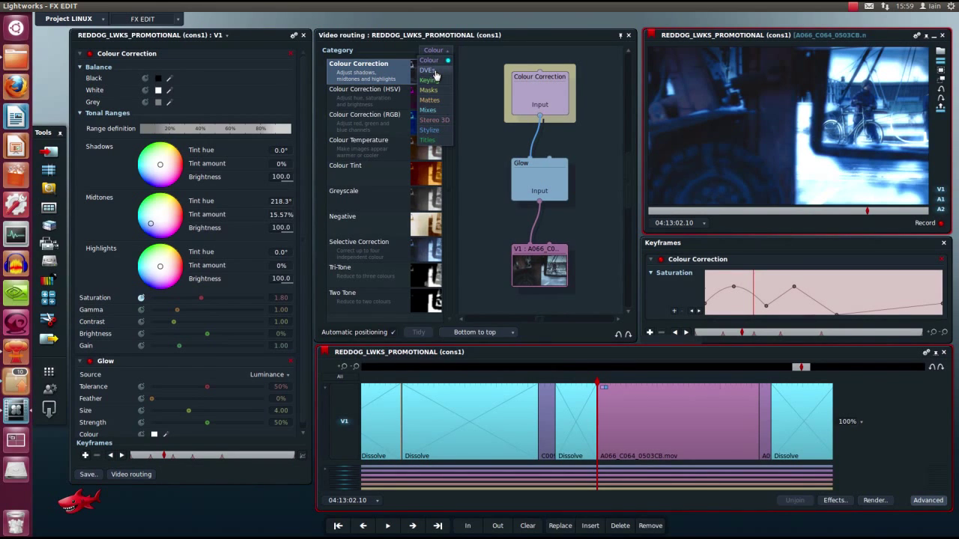
pyautogui.click(434, 72)
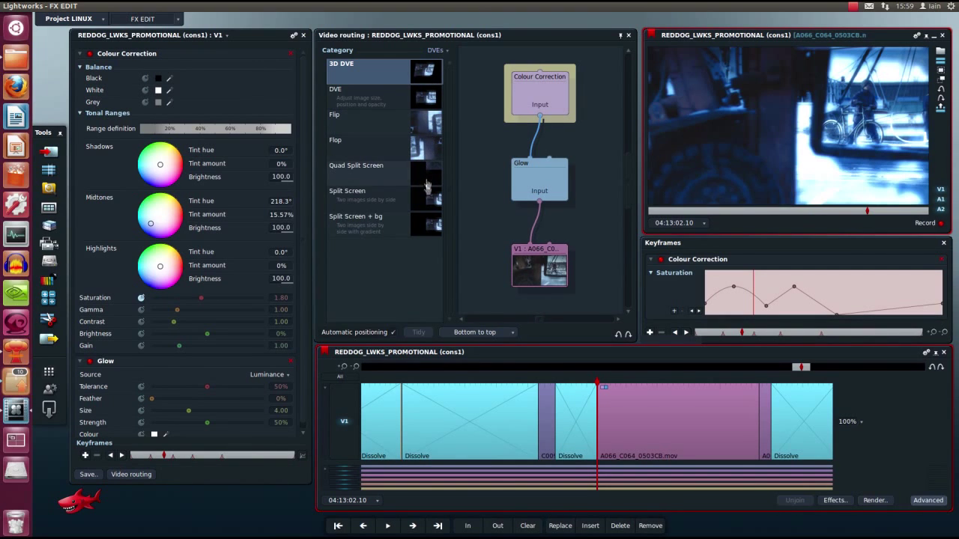
pyautogui.click(437, 51)
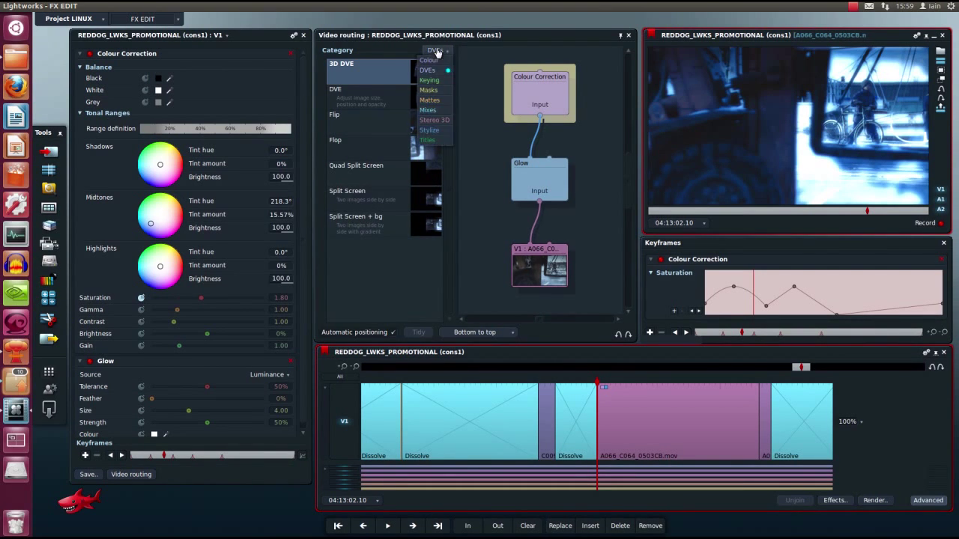
pyautogui.click(439, 80)
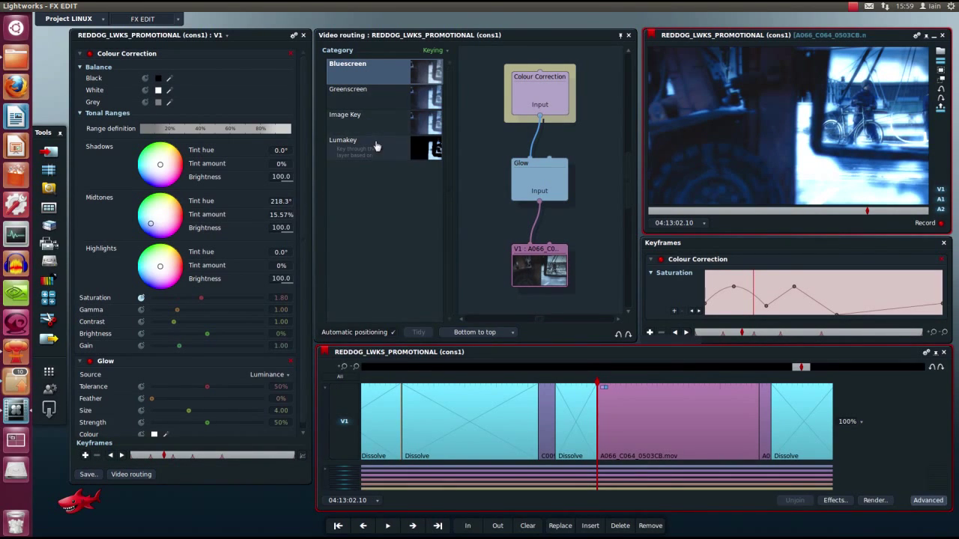
# Step: Browse the Masks and Mattes effect categories, ending on Mixes
pyautogui.click(440, 51)
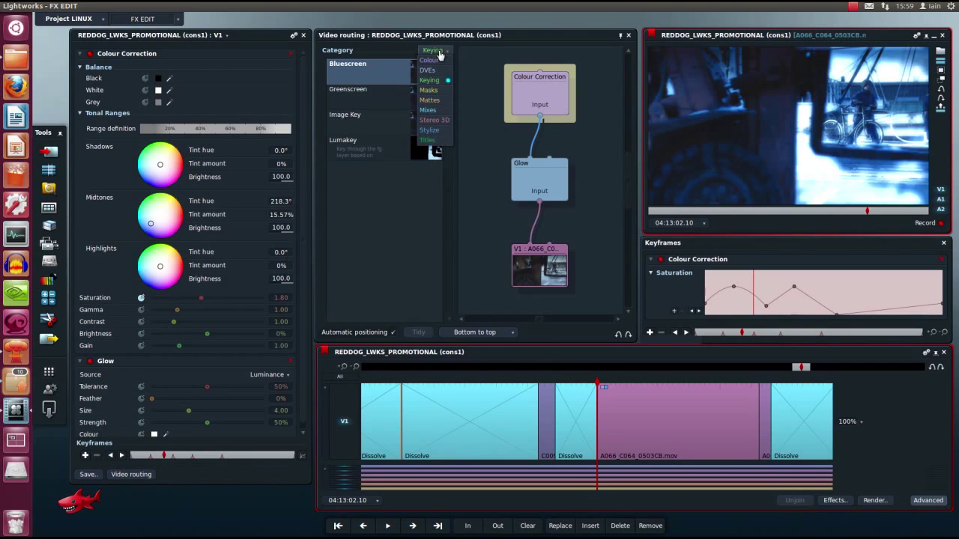
pyautogui.click(433, 94)
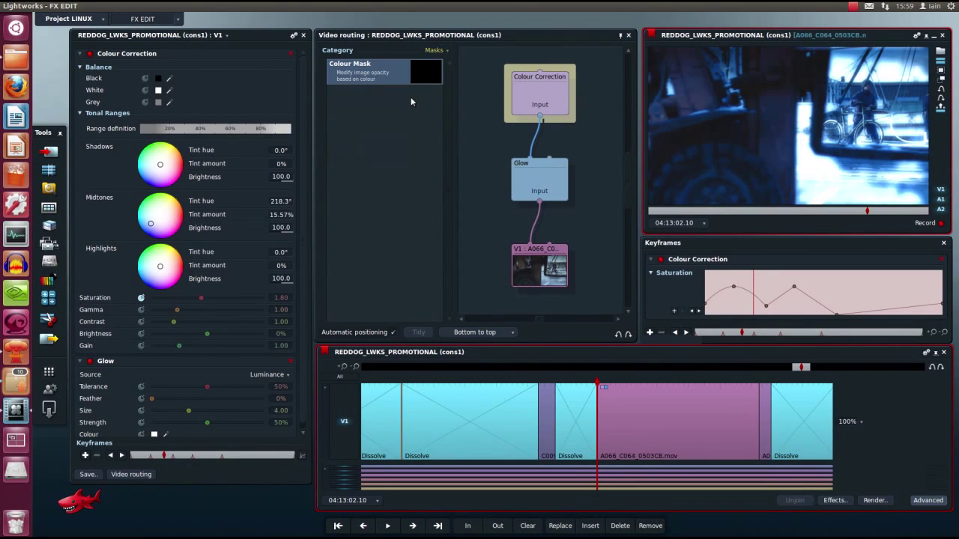
pyautogui.click(435, 54)
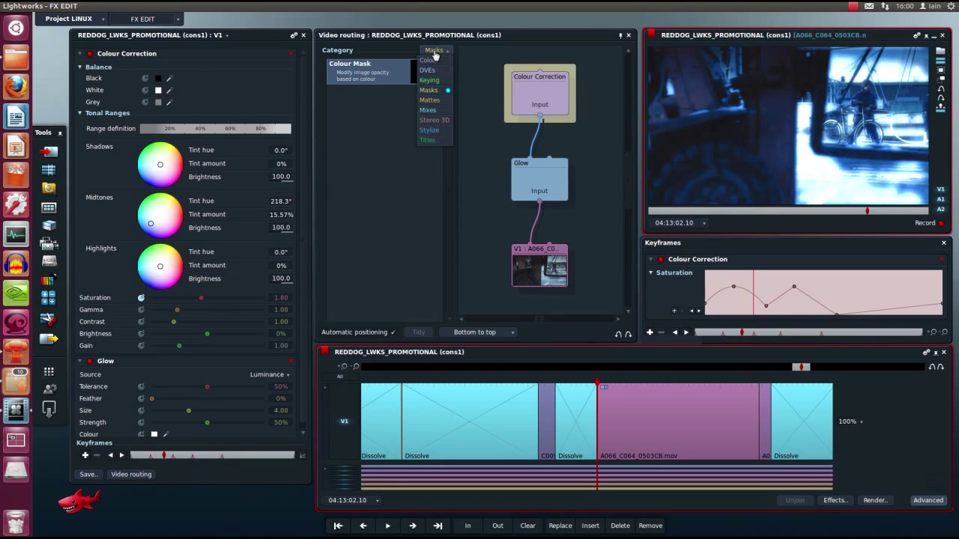
pyautogui.click(435, 105)
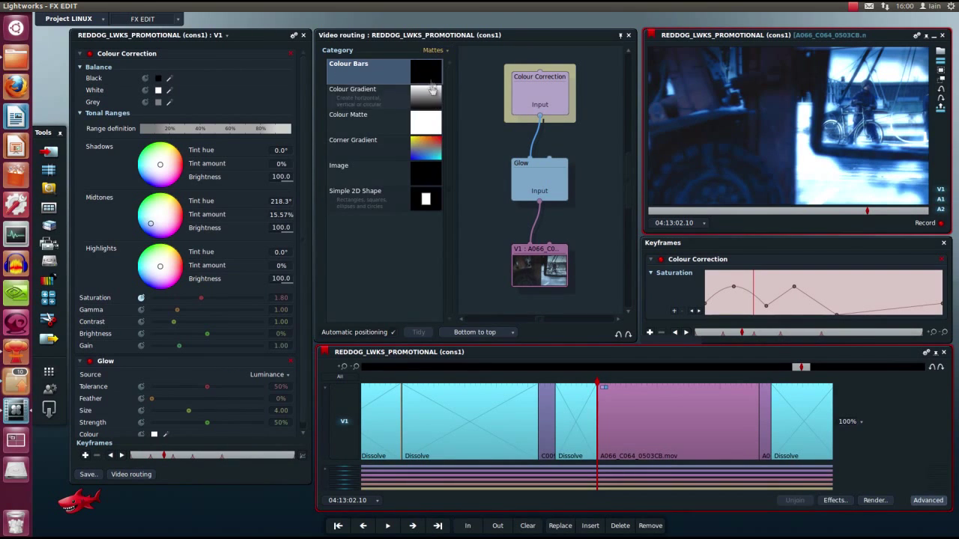
pyautogui.click(429, 52)
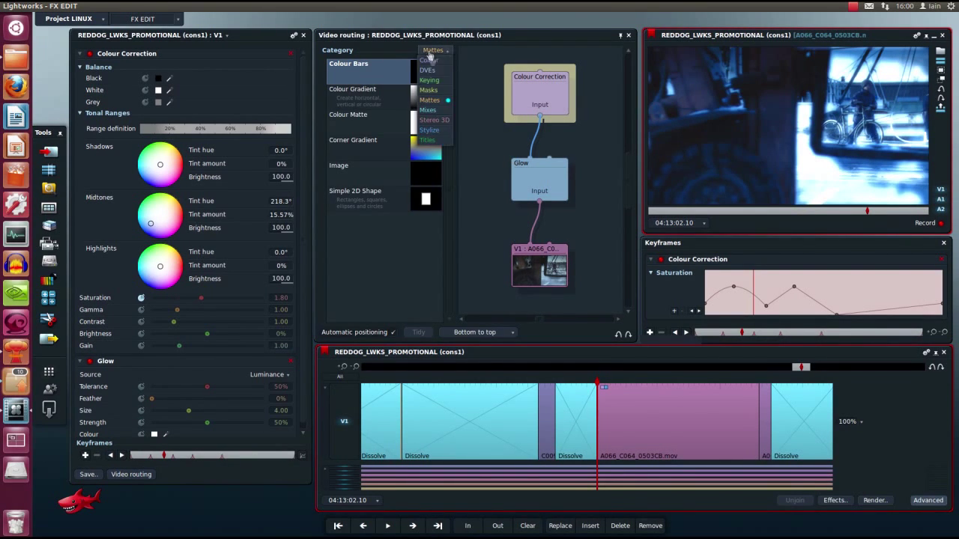
pyautogui.click(432, 113)
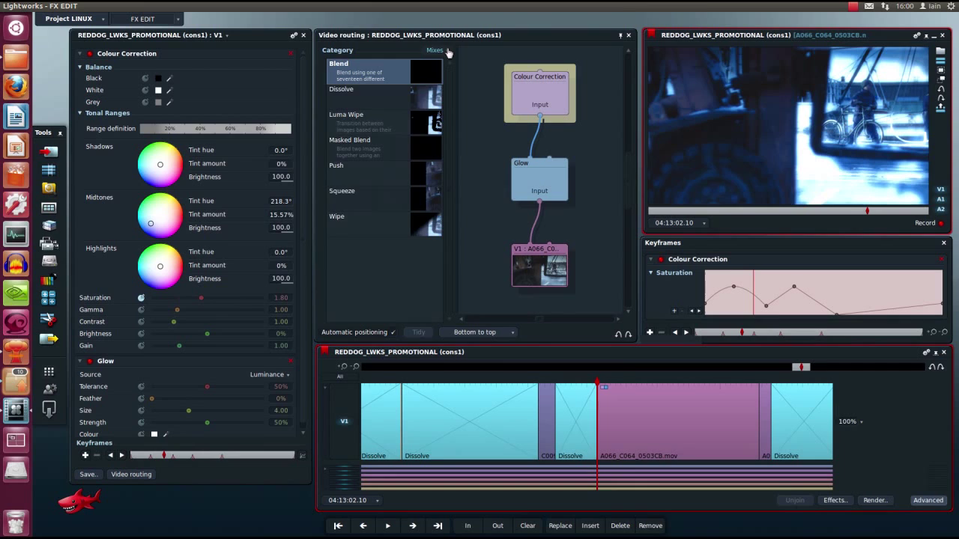
# Step: Browse the Stereo 3D and Stylize effect categories
pyautogui.click(449, 53)
pyautogui.click(433, 53)
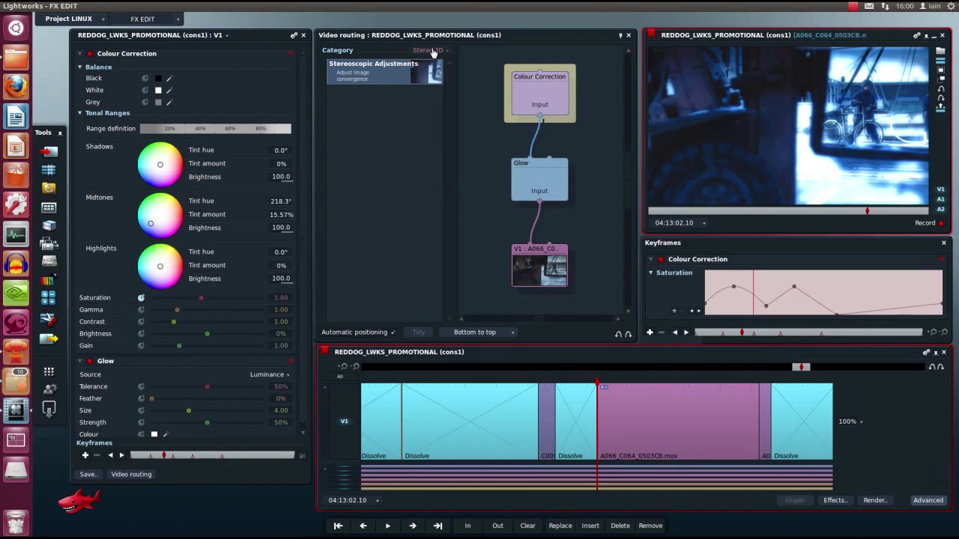
pyautogui.click(433, 52)
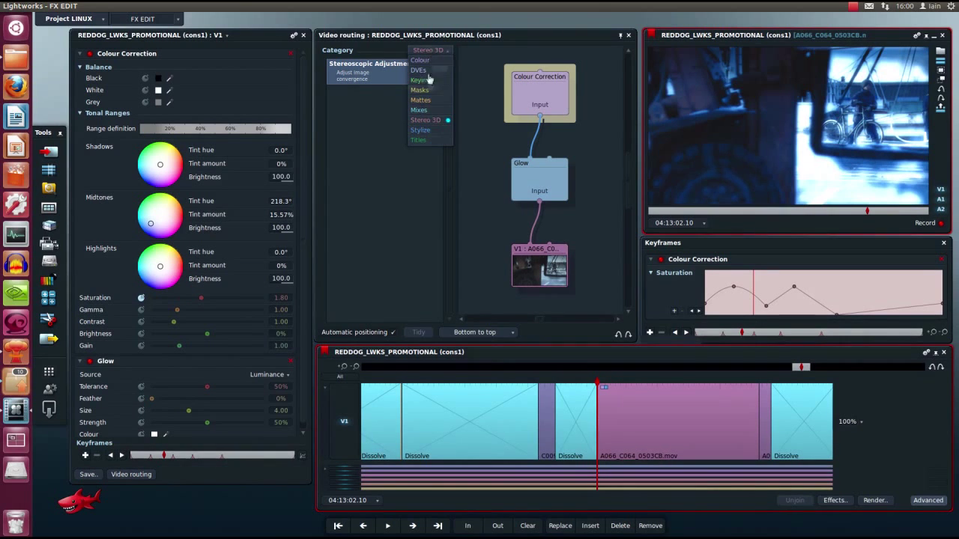
pyautogui.click(429, 130)
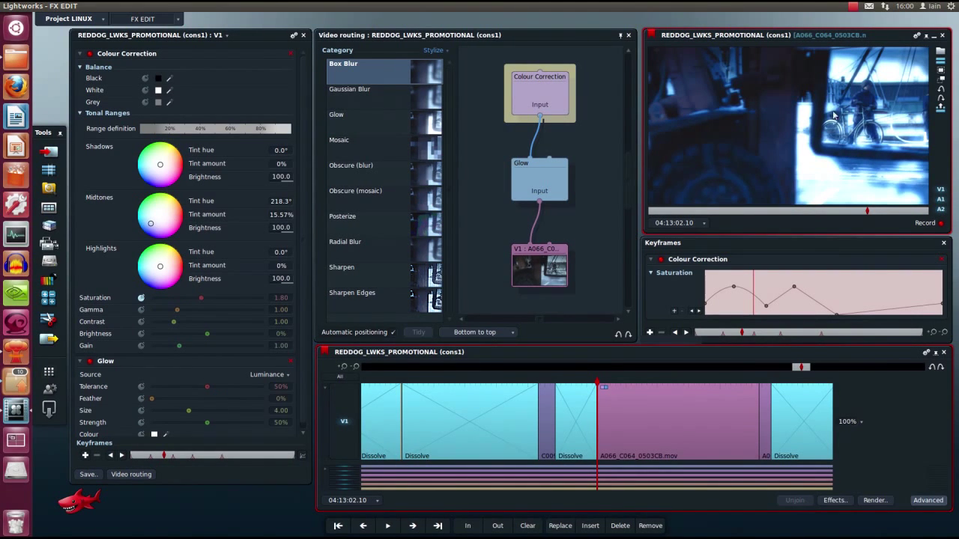
# Step: Show the Titles category, select Titles, and collapse the Colour Correction and Glow settings
pyautogui.click(433, 50)
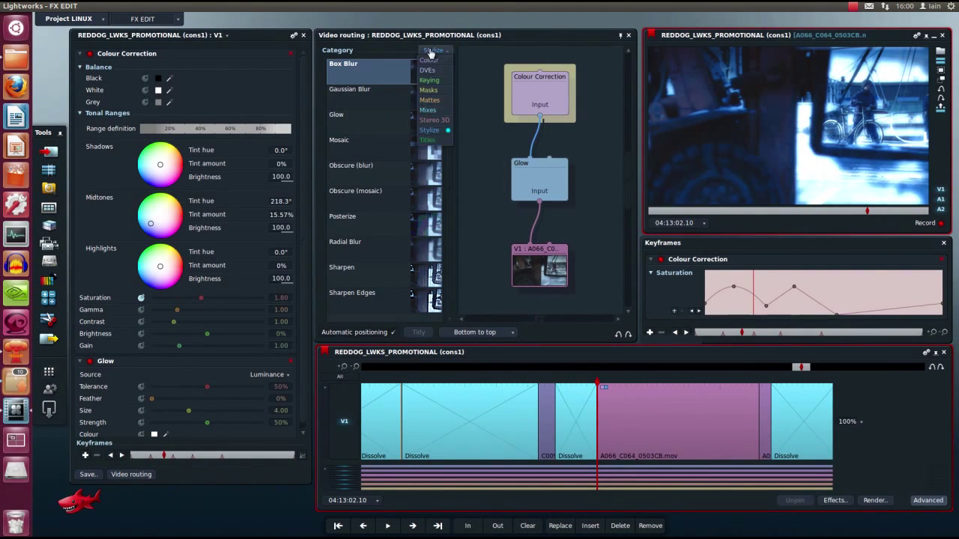
pyautogui.click(431, 141)
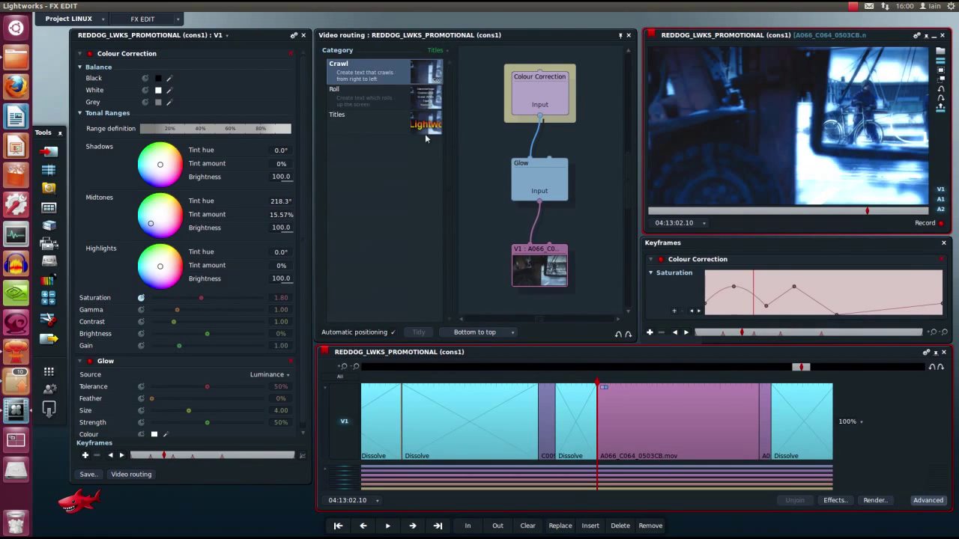
pyautogui.click(366, 129)
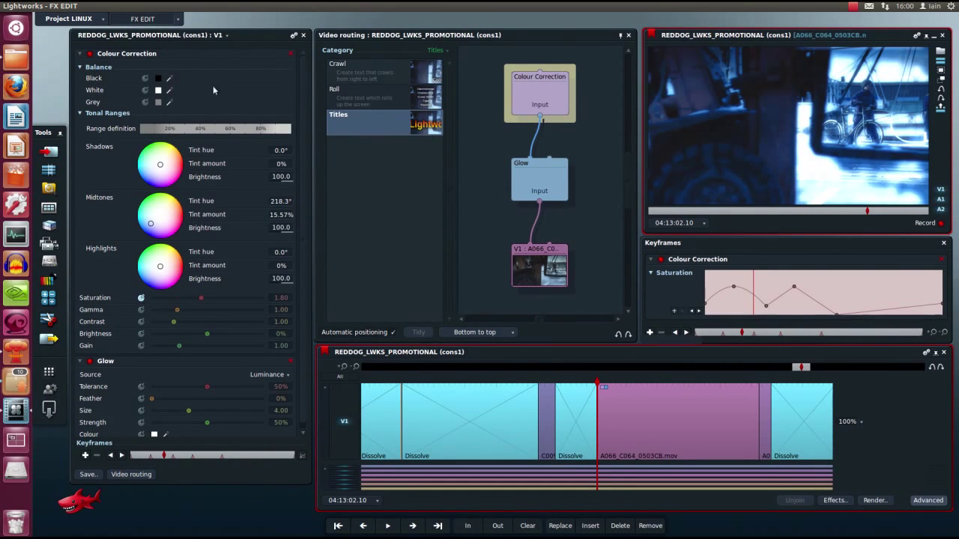
pyautogui.click(80, 53)
pyautogui.click(79, 66)
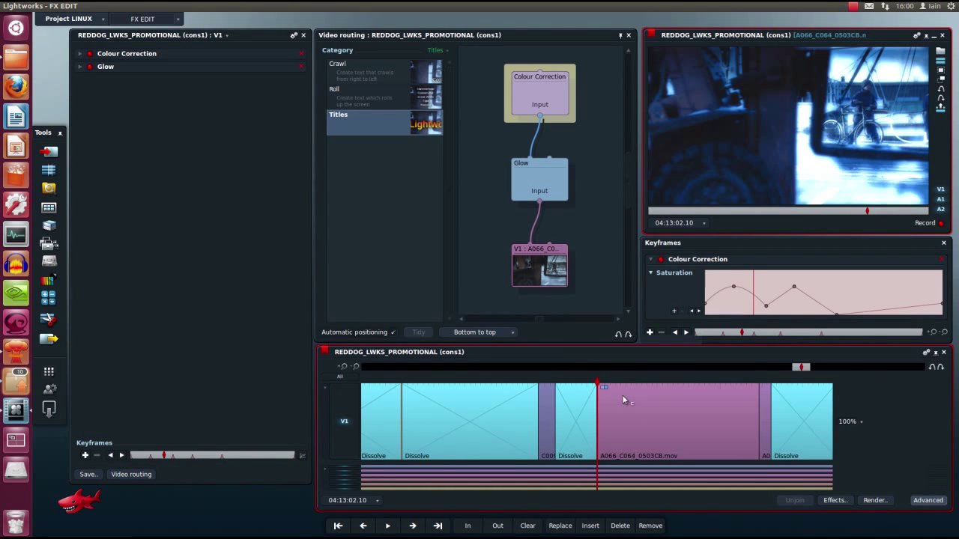
# Step: Zoom the timeline, then move the playhead into the Dissolve and back to the pink A066 clip
pyautogui.scroll(2, 624, 401)
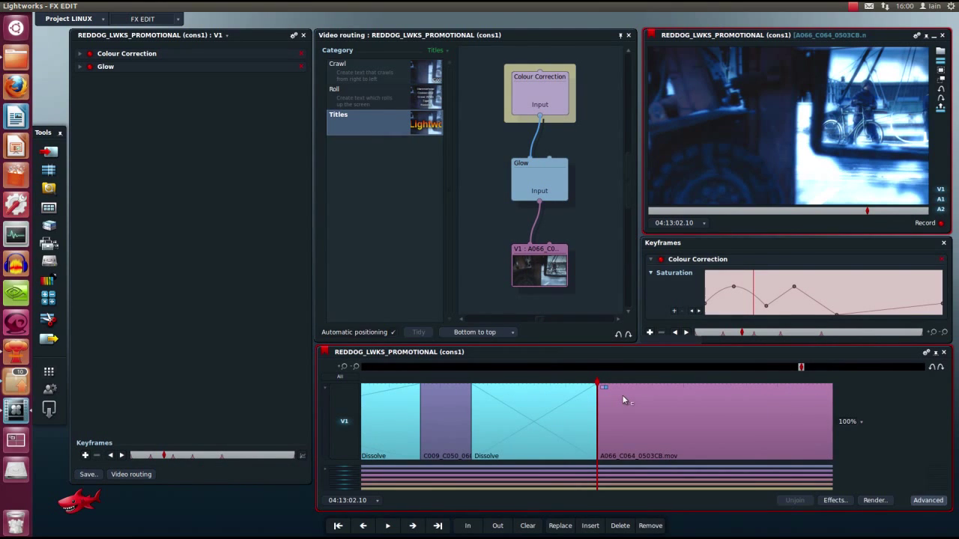
pyautogui.scroll(-2, 624, 401)
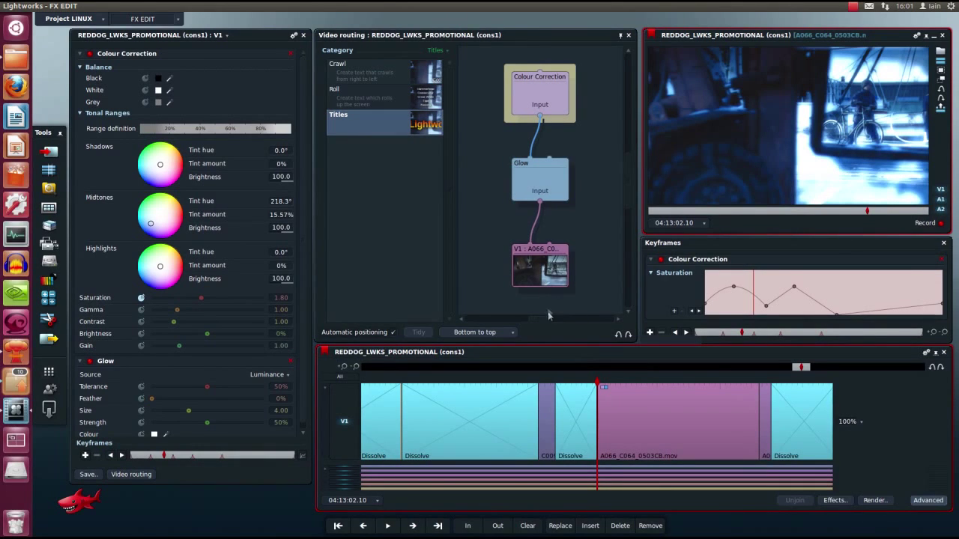
pyautogui.moveTo(602, 387); pyautogui.dragTo(577, 387)
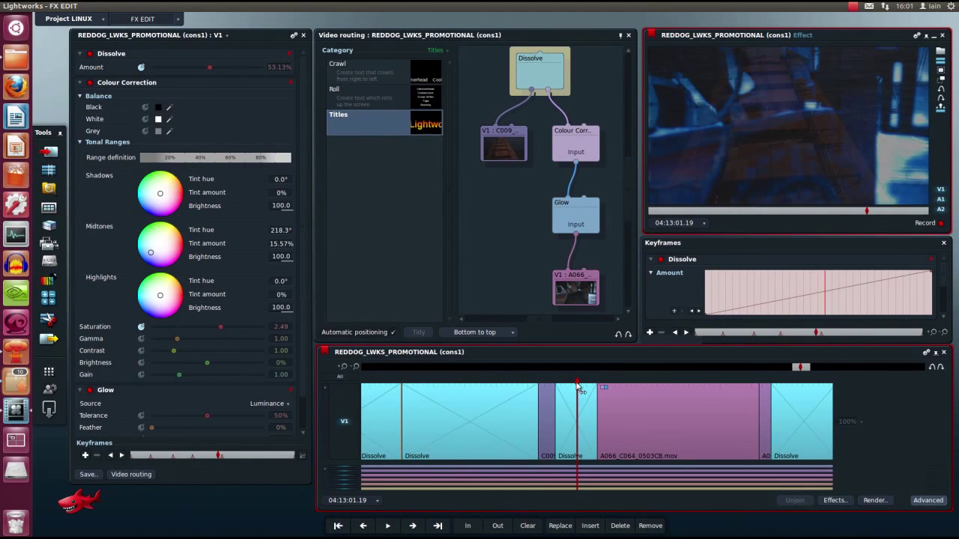
pyautogui.moveTo(577, 386); pyautogui.dragTo(504, 383)
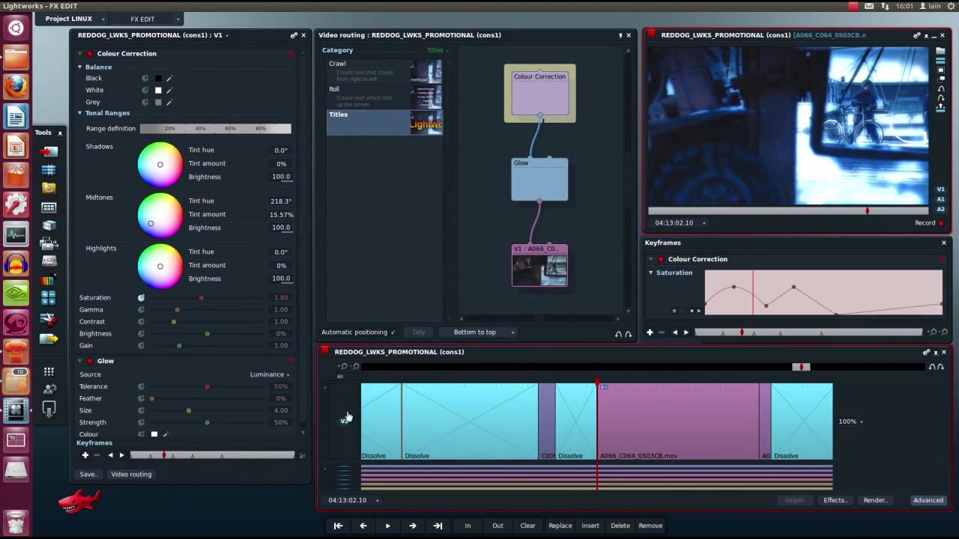
# Step: Unfold the pink clip's effects onto their own FX1 track and shorten the V1 row
pyautogui.rightClick(604, 390)
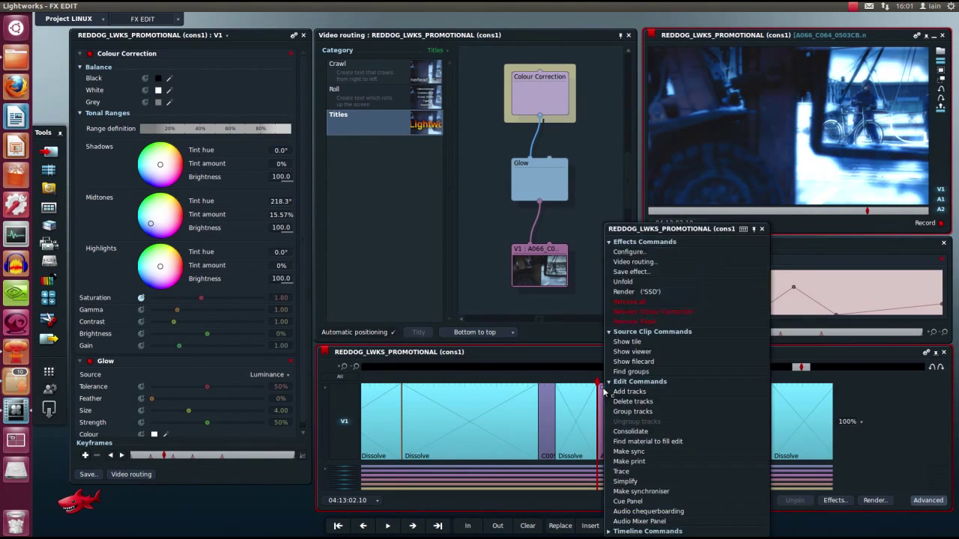
pyautogui.click(640, 284)
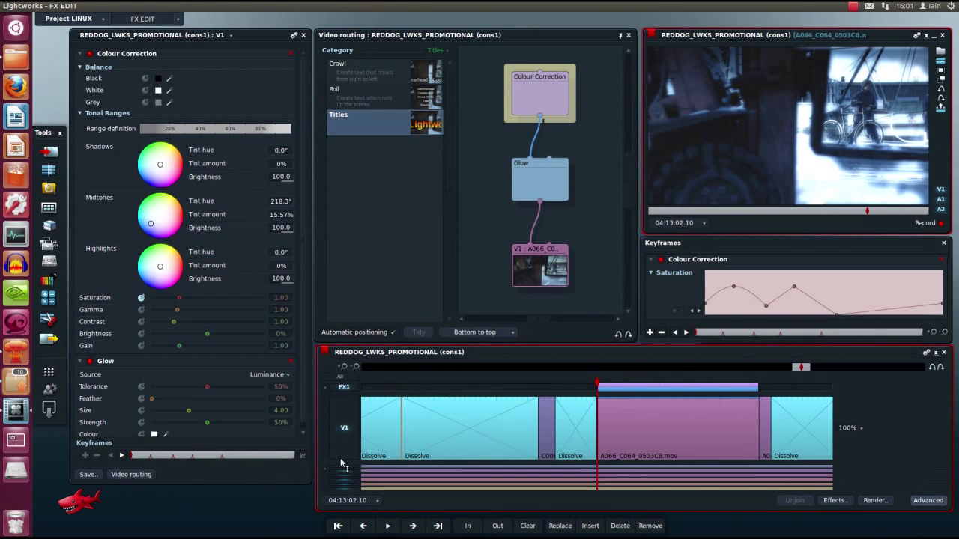
pyautogui.moveTo(341, 465)
pyautogui.mouseDown()
pyautogui.moveTo(351, 400)
pyautogui.moveTo(353, 454)
pyautogui.mouseUp()
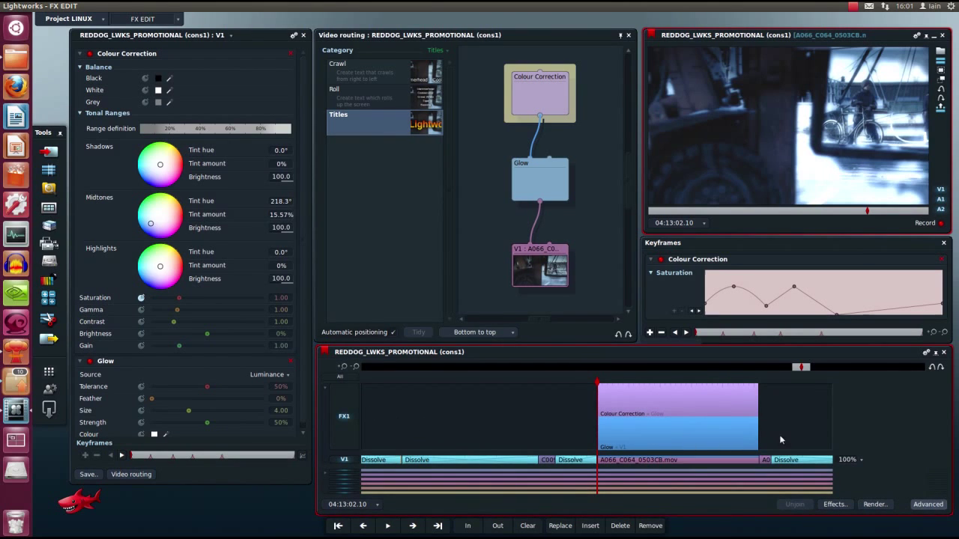
# Step: Scrub through the FX1 effect, then play it back from its start
pyautogui.moveTo(599, 385); pyautogui.dragTo(639, 387)
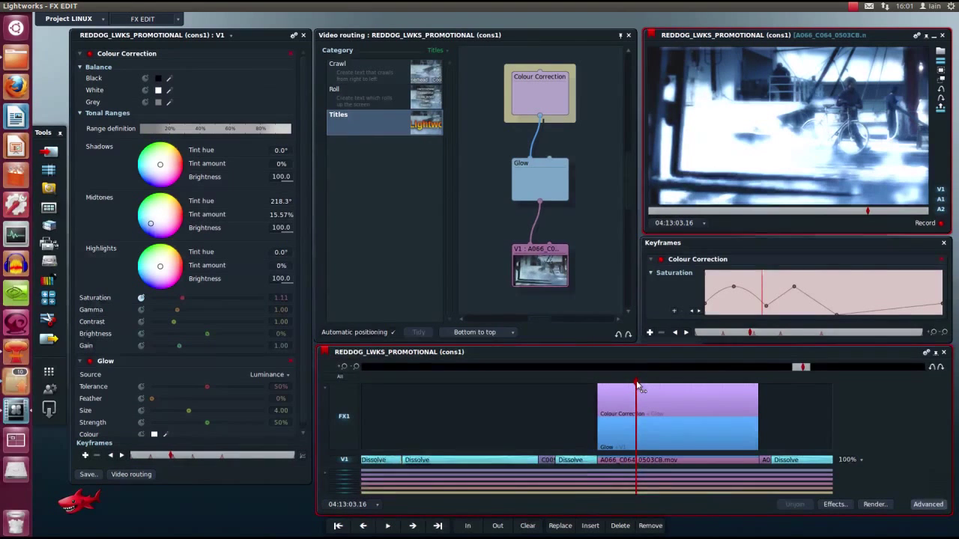
pyautogui.press('a')
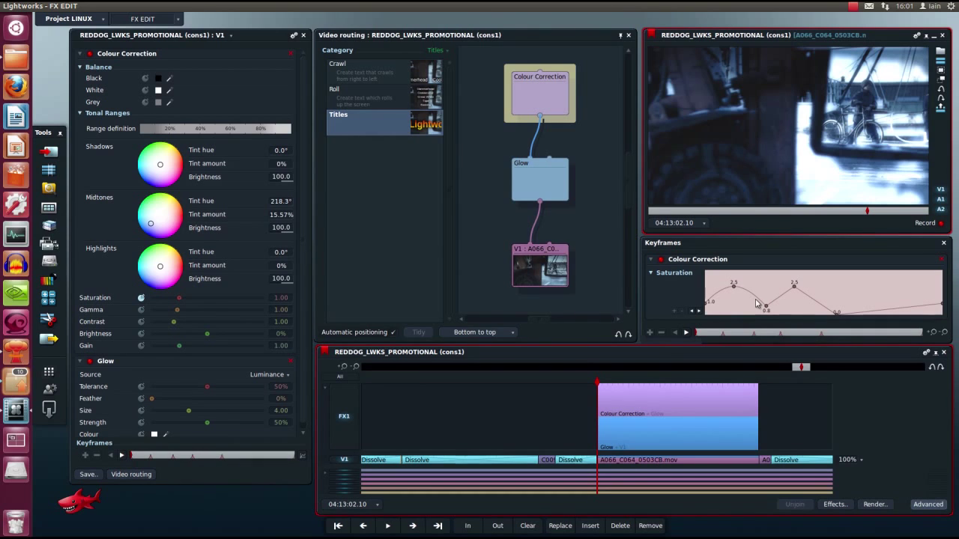
pyautogui.press('space')
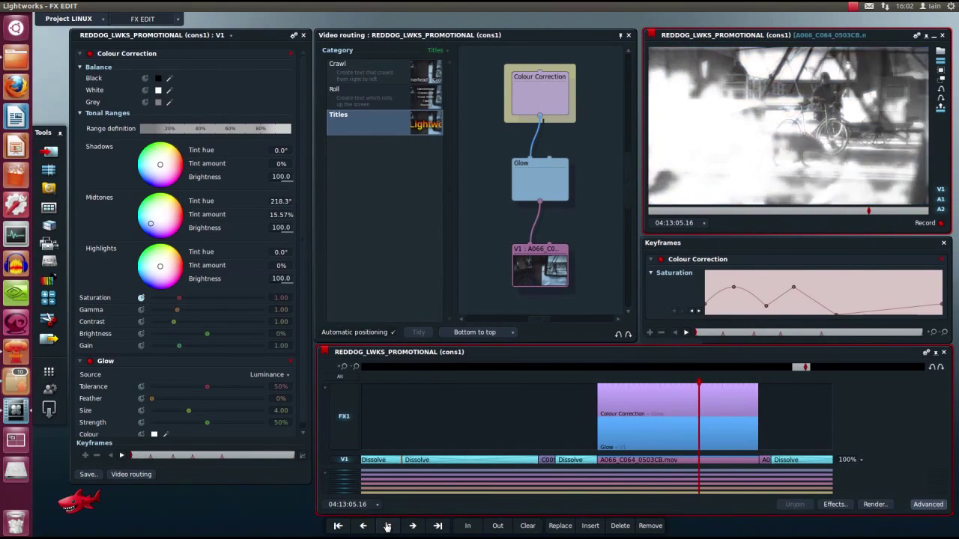
pyautogui.click(387, 527)
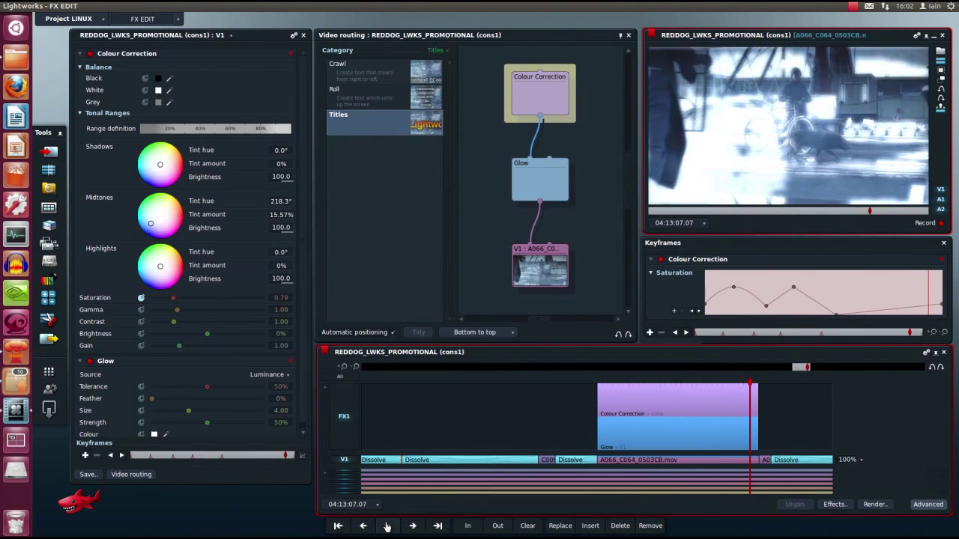
# Step: Play the effect backwards from its start, then park on the A066 clip's effects
pyautogui.click(629, 404)
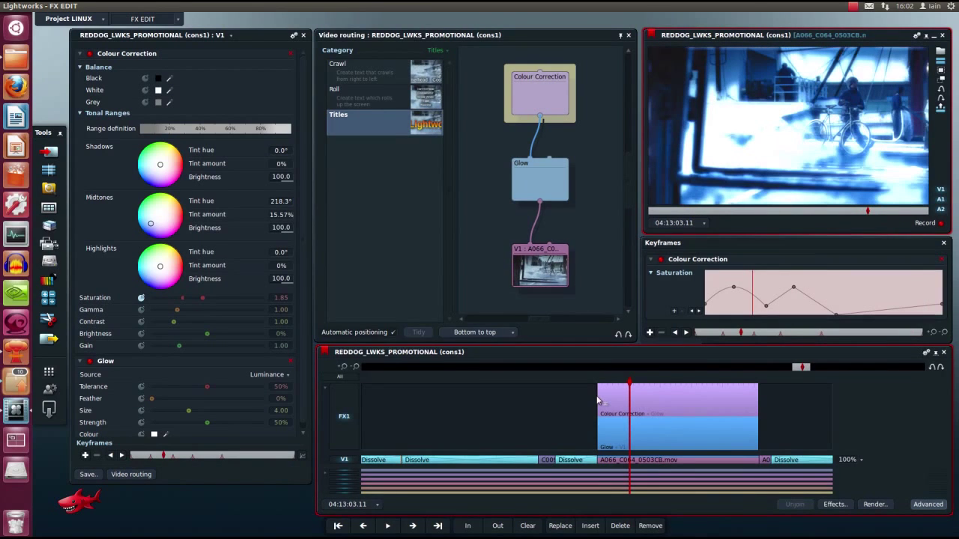
pyautogui.click(598, 401)
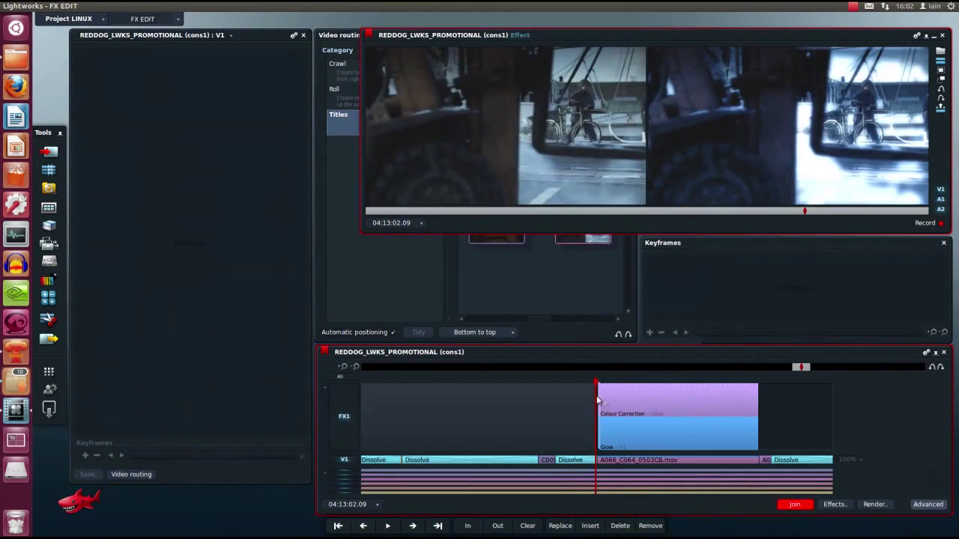
pyautogui.press('j')
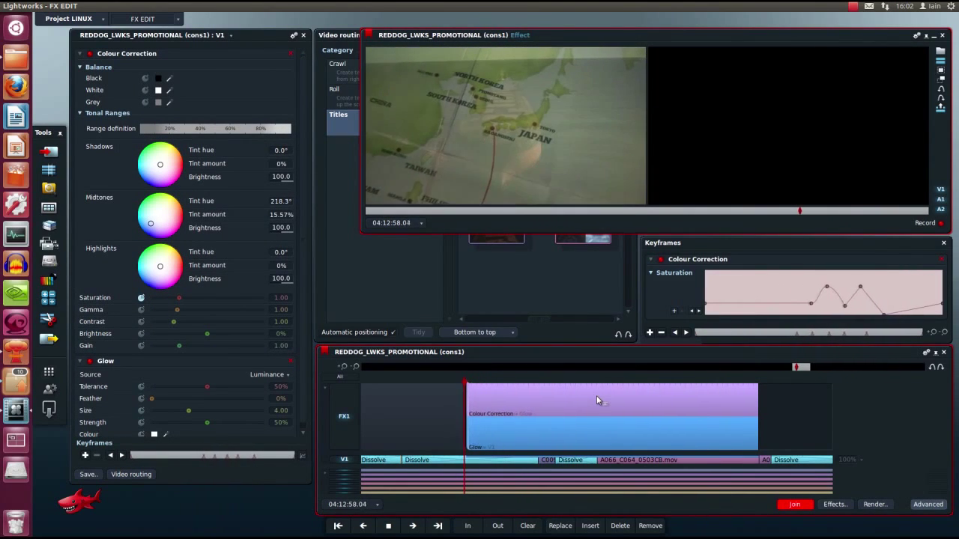
pyautogui.press('k')
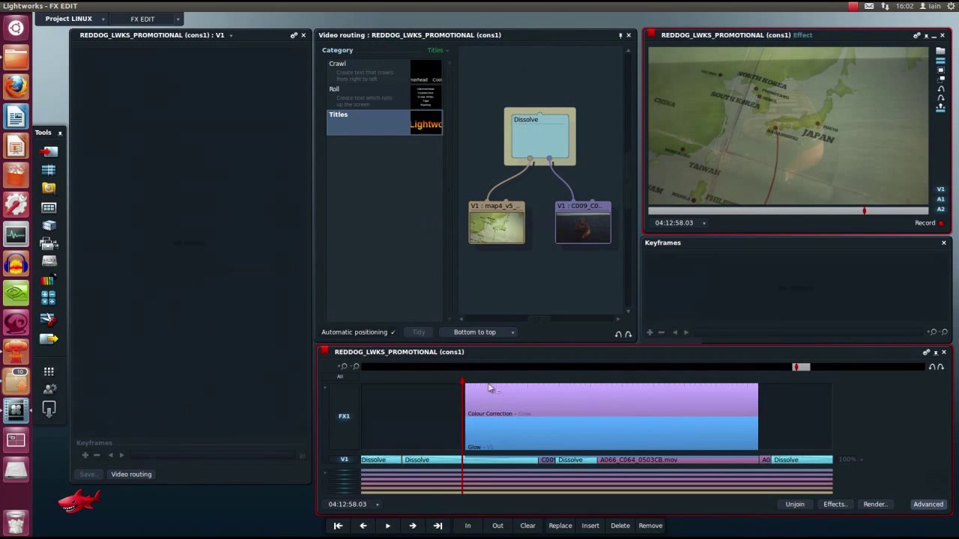
pyautogui.click(626, 396)
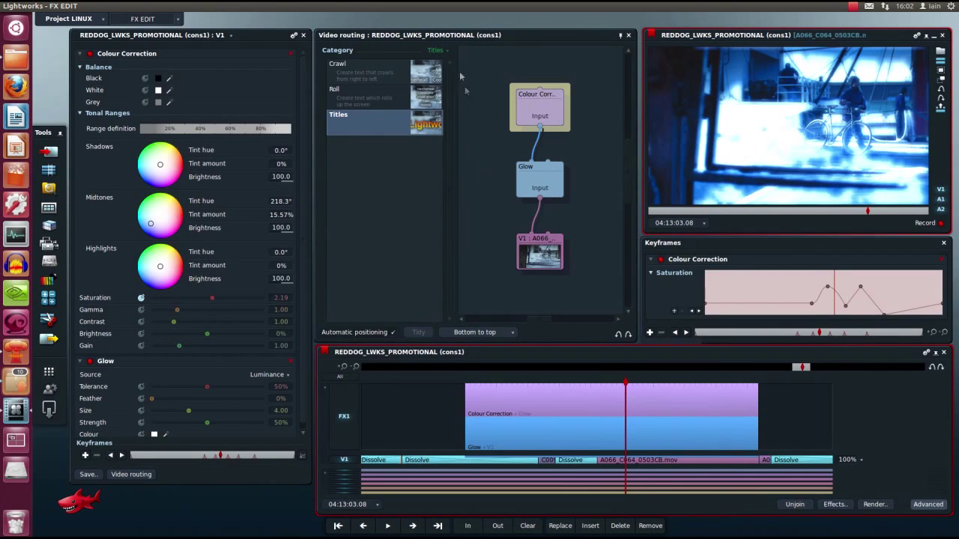
# Step: Add a Titles effect on FX1 reading "Lightworks NLE", size 0.17, positioned fully in frame
pyautogui.moveTo(427, 127); pyautogui.dragTo(514, 401)
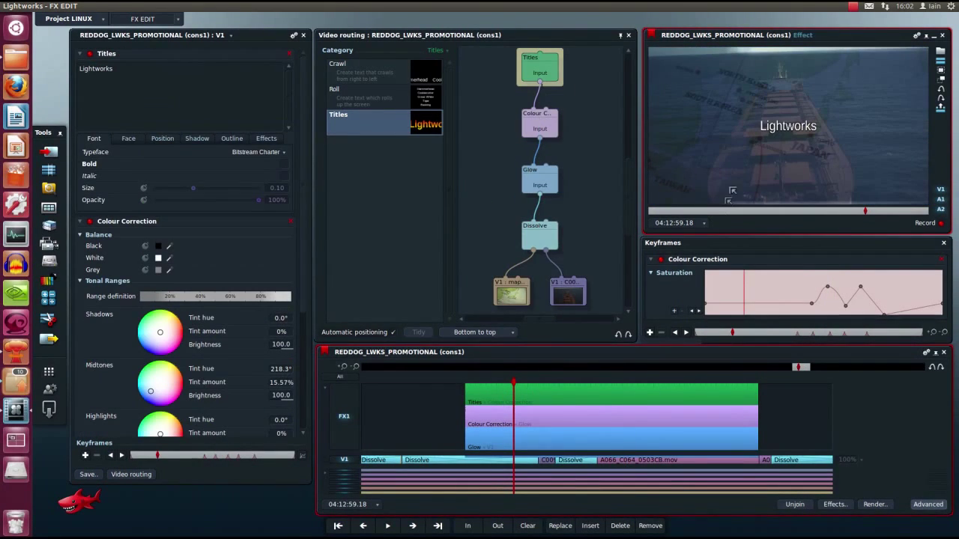
pyautogui.moveTo(792, 129); pyautogui.dragTo(706, 79)
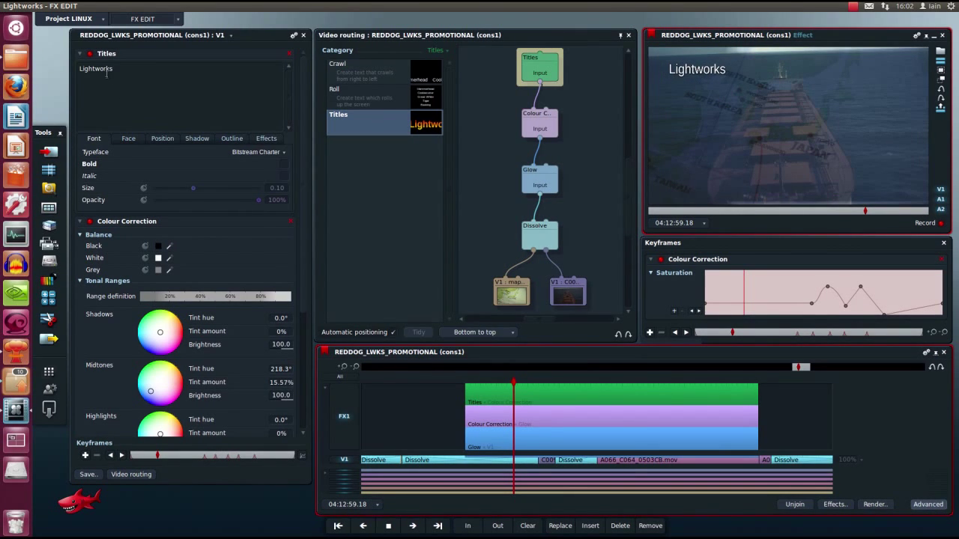
pyautogui.write('NLE')
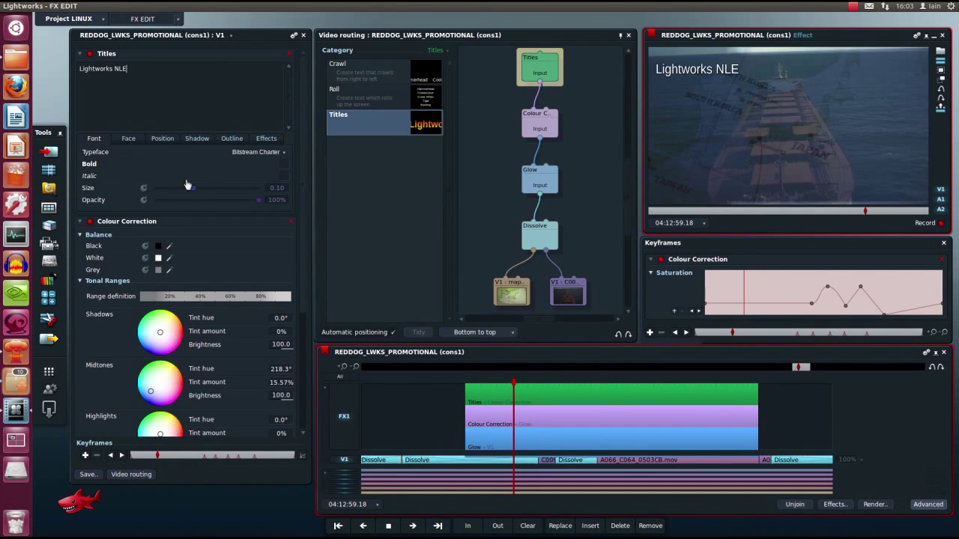
pyautogui.moveTo(194, 192); pyautogui.dragTo(224, 189)
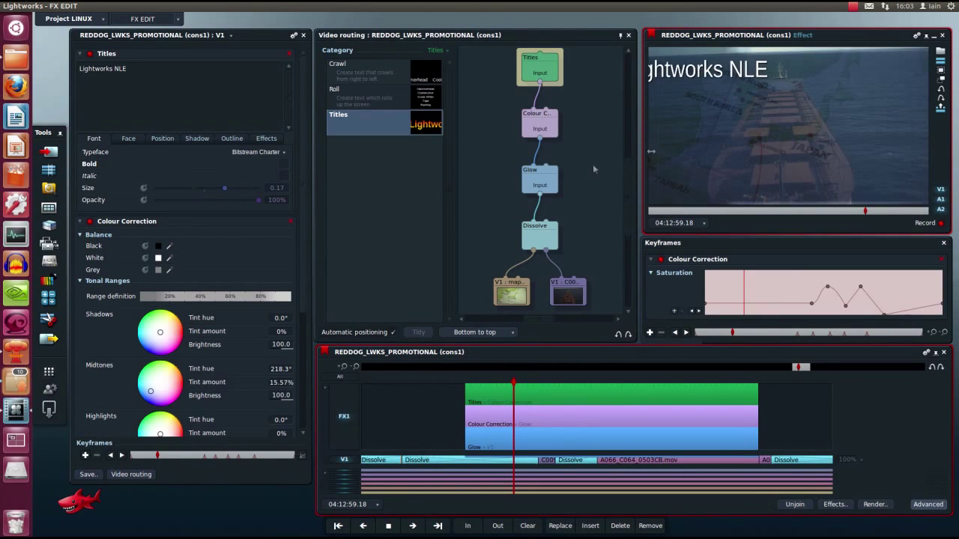
pyautogui.moveTo(702, 63); pyautogui.dragTo(741, 77)
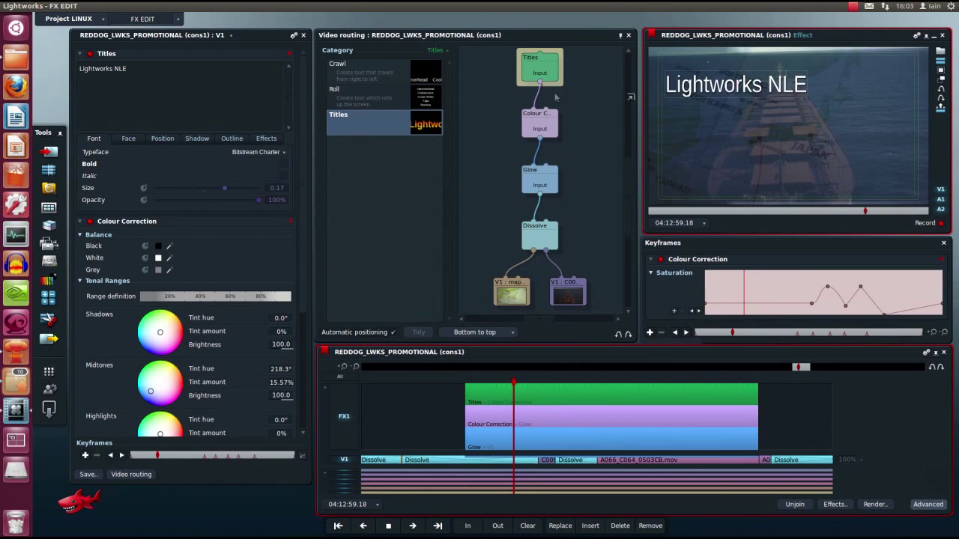
# Step: Review the title's face, position, shadow, outline and transition settings
pyautogui.click(128, 139)
pyautogui.click(162, 139)
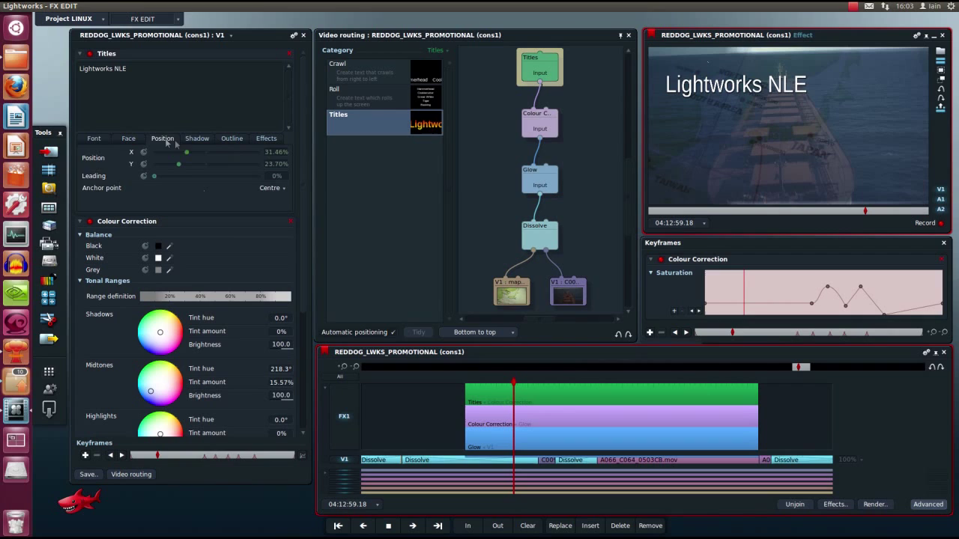
pyautogui.click(195, 141)
pyautogui.click(229, 141)
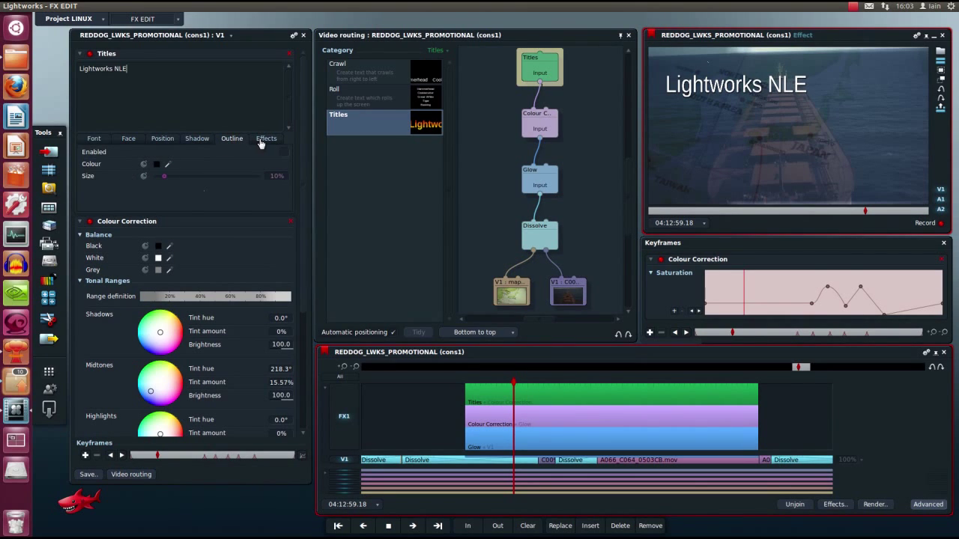
pyautogui.click(262, 141)
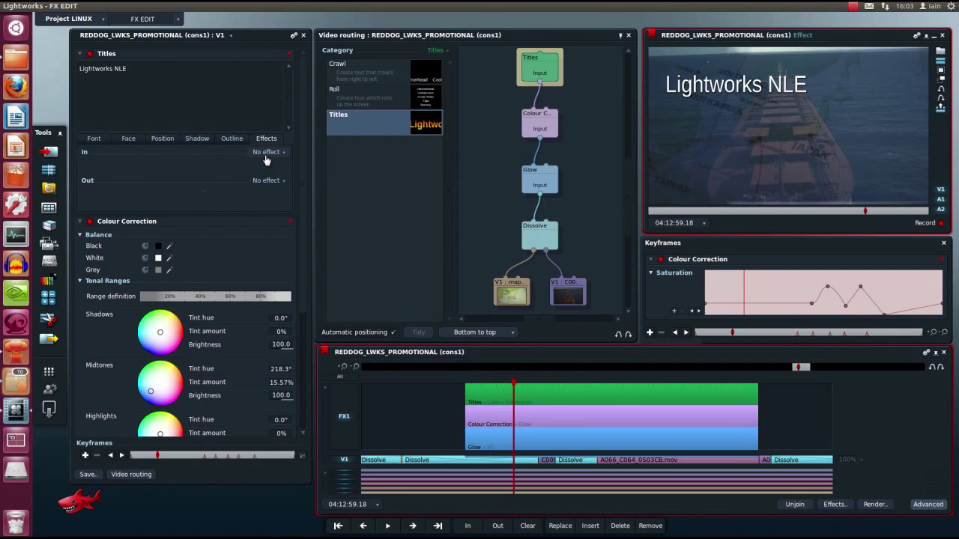
# Step: Switch to the MULTI-CAM room and bring up the MC-1 group's settings
pyautogui.click(177, 18)
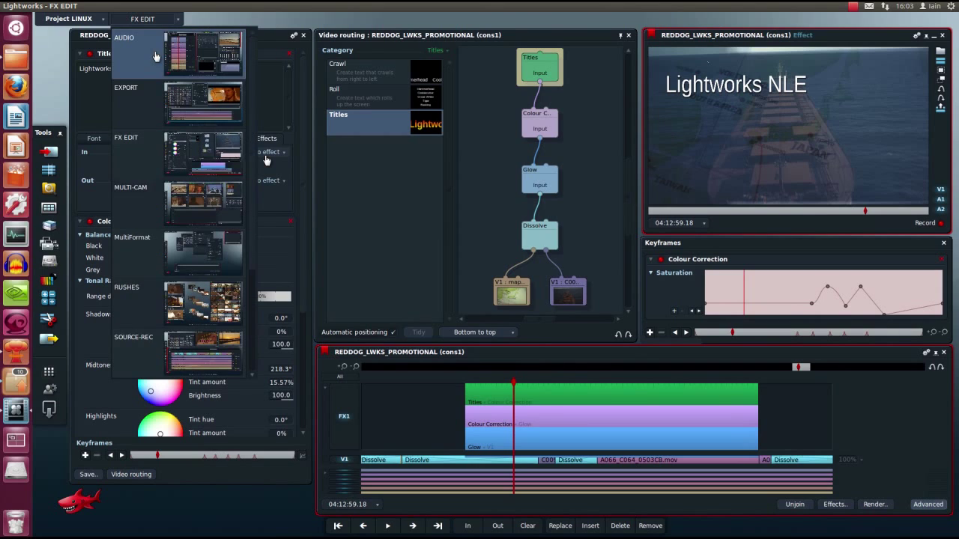
pyautogui.click(151, 191)
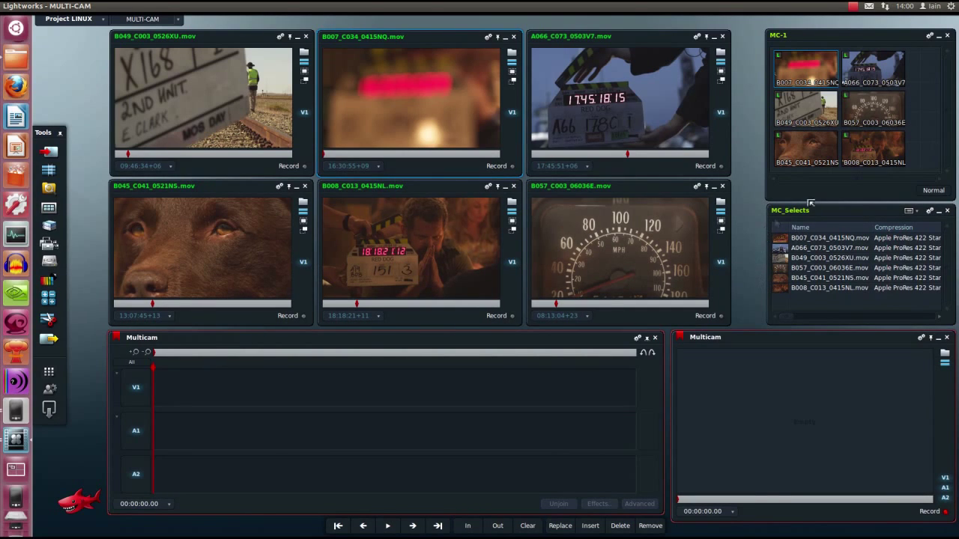
pyautogui.click(930, 36)
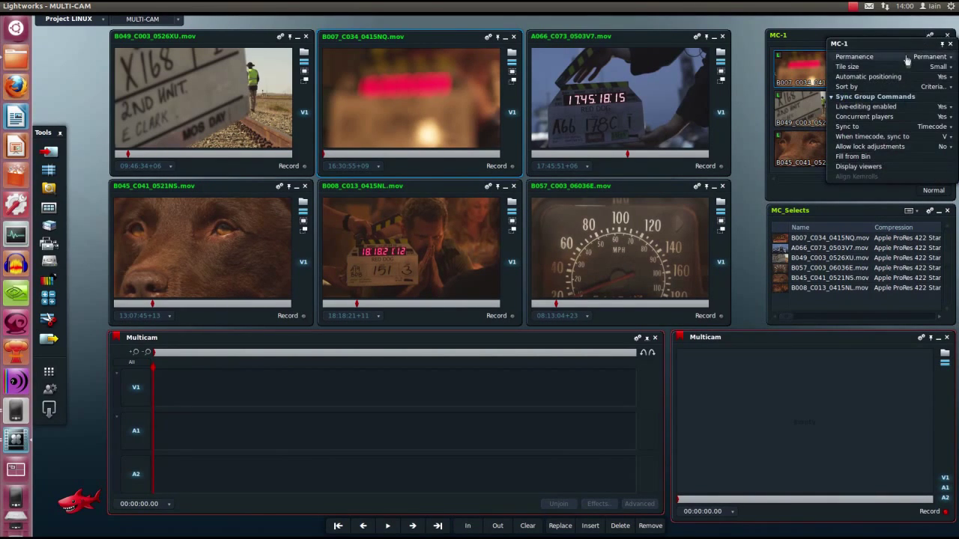
pyautogui.moveTo(831, 42); pyautogui.dragTo(521, 120)
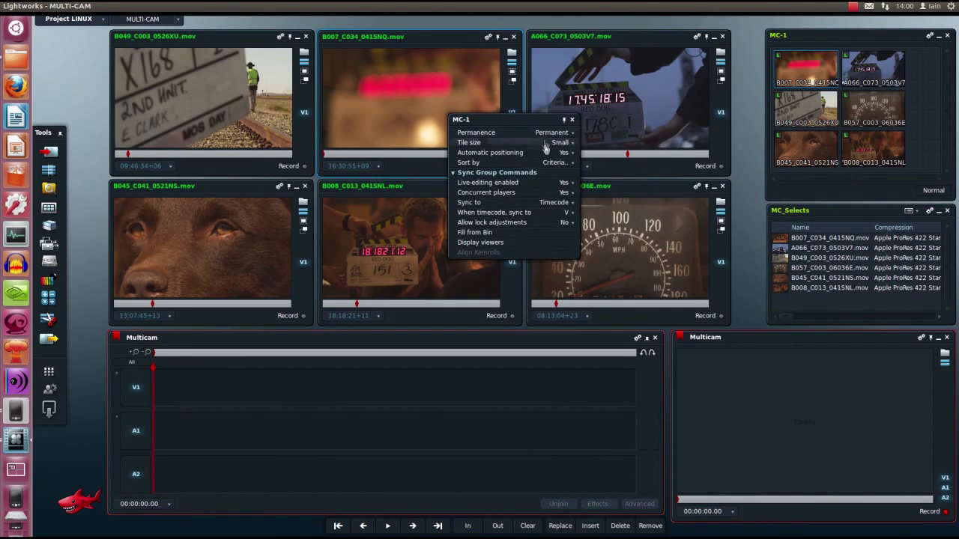
# Step: Set MC-1's sync method, close its settings, and play all six camera angles together
pyautogui.click(567, 213)
pyautogui.click(555, 223)
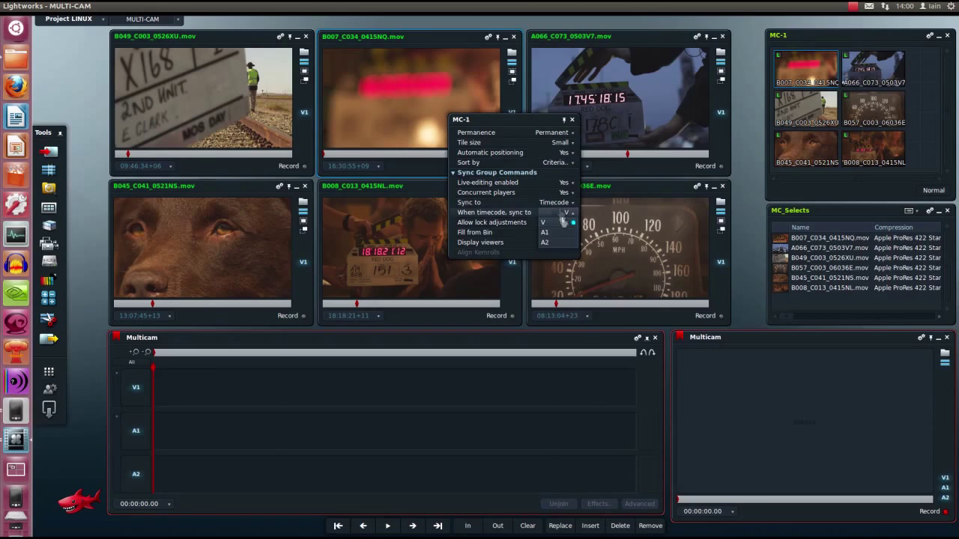
pyautogui.click(555, 202)
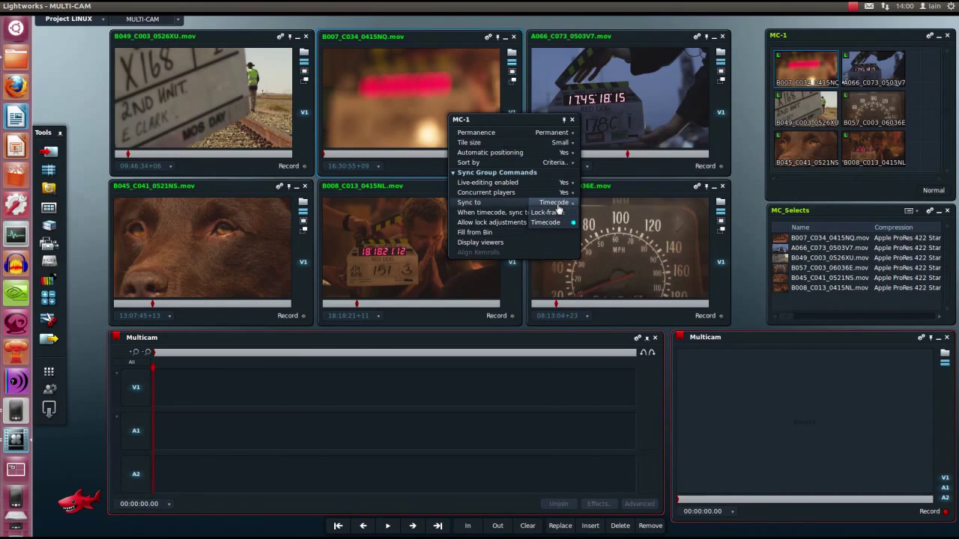
pyautogui.click(558, 212)
pyautogui.click(563, 182)
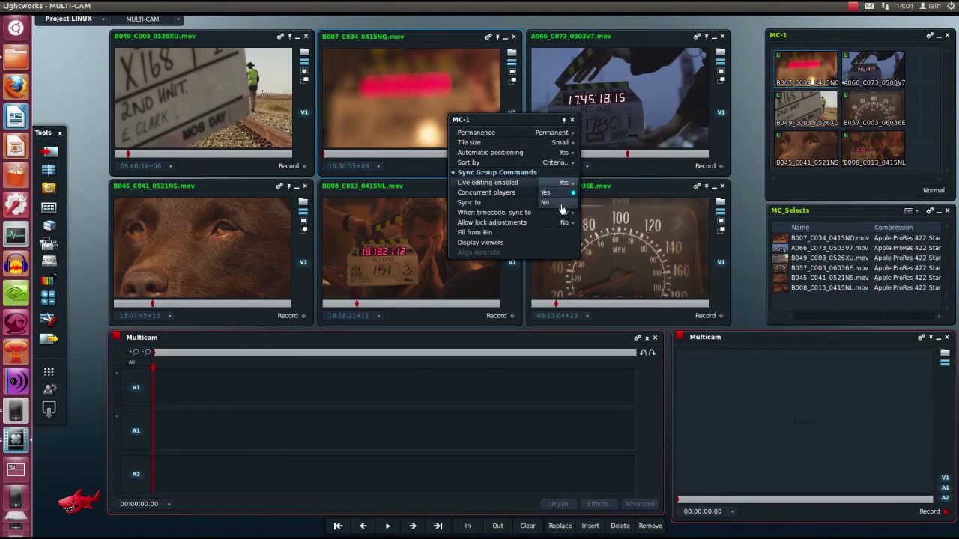
pyautogui.click(573, 121)
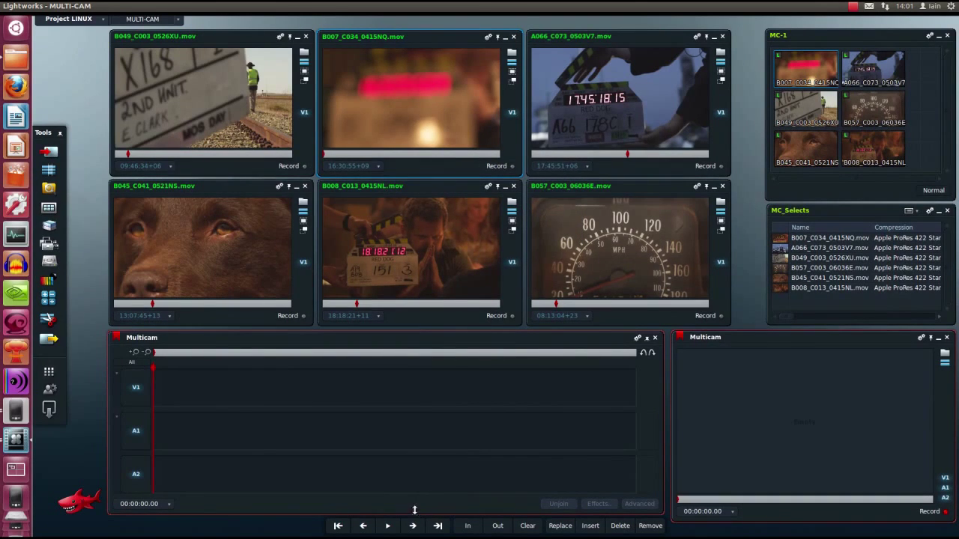
pyautogui.click(391, 526)
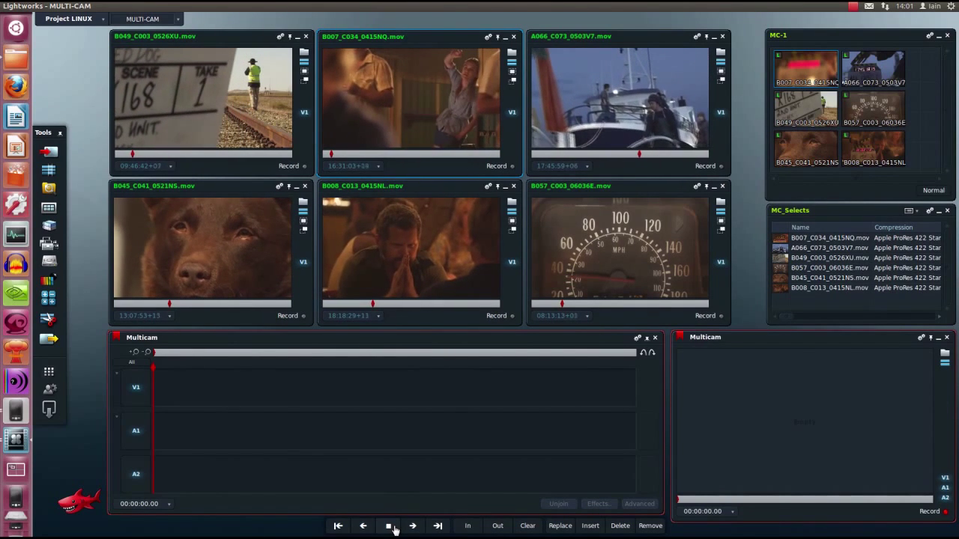
pyautogui.click(102, 19)
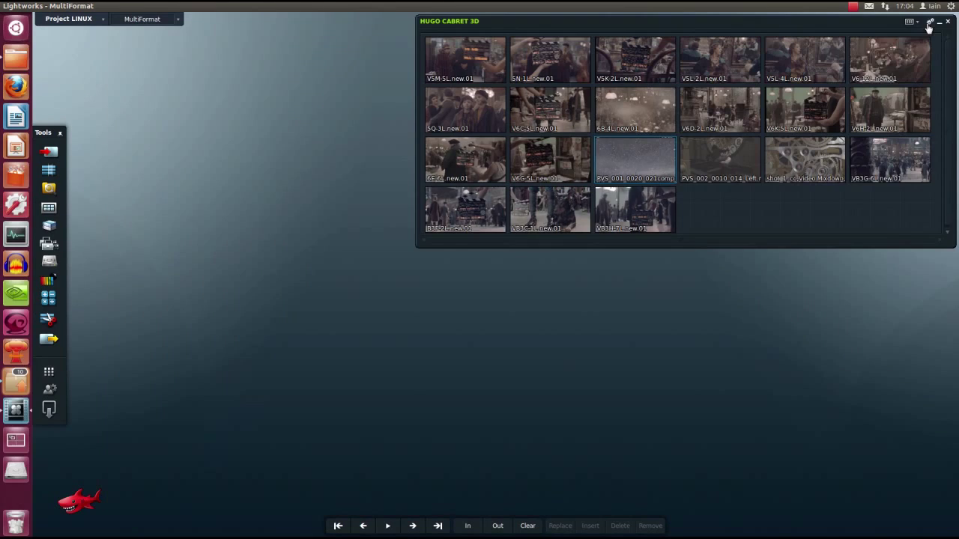
# Step: Make a new HUGO CABRET 3D edit from the bin and show its stereo timeline
pyautogui.click(929, 24)
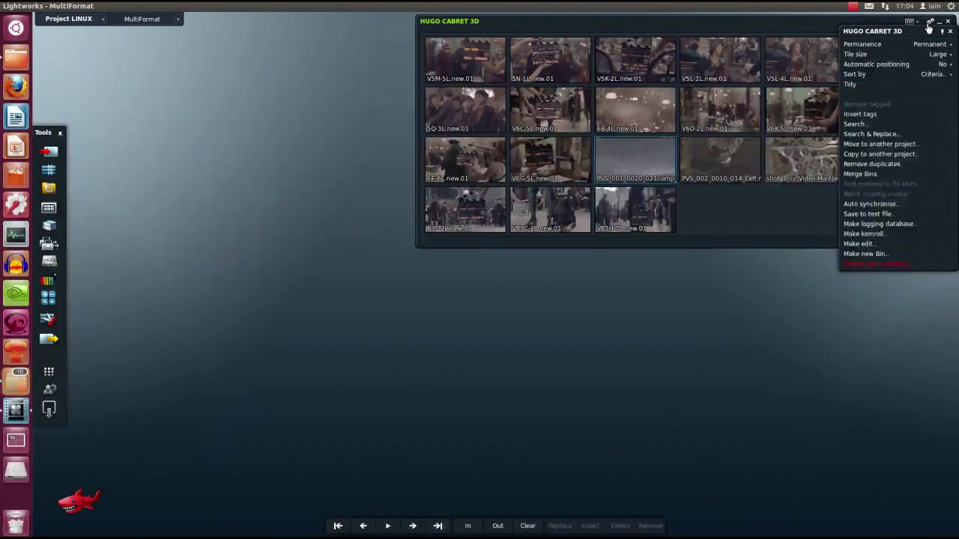
pyautogui.click(865, 245)
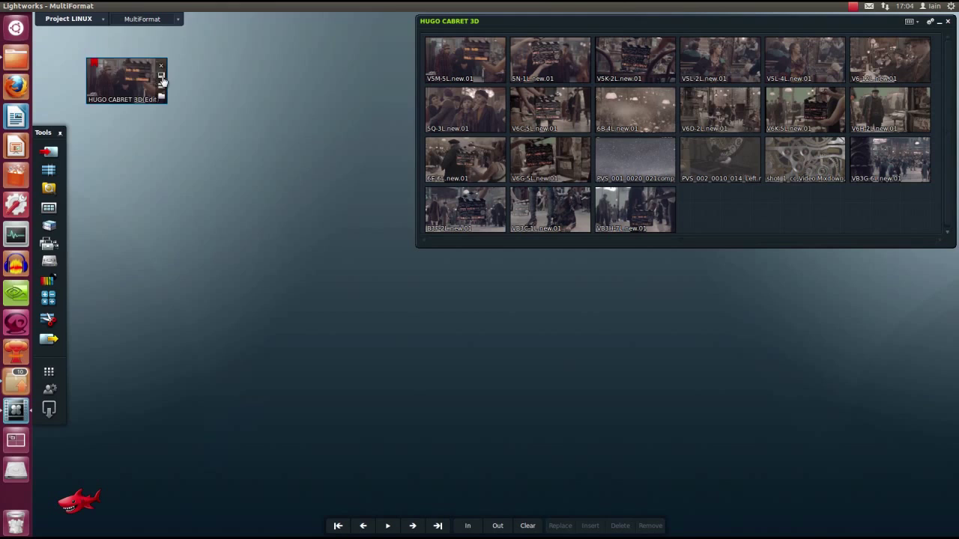
pyautogui.click(160, 88)
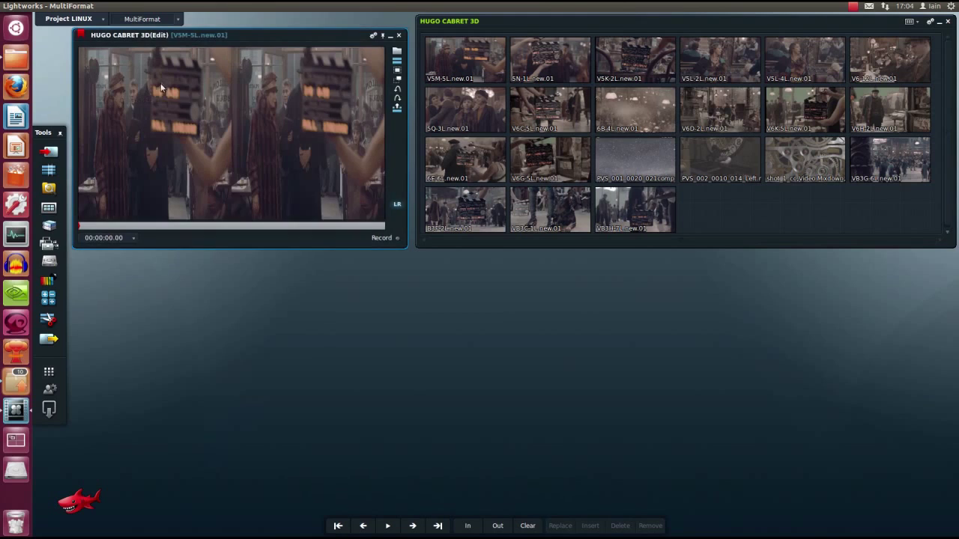
pyautogui.click(397, 64)
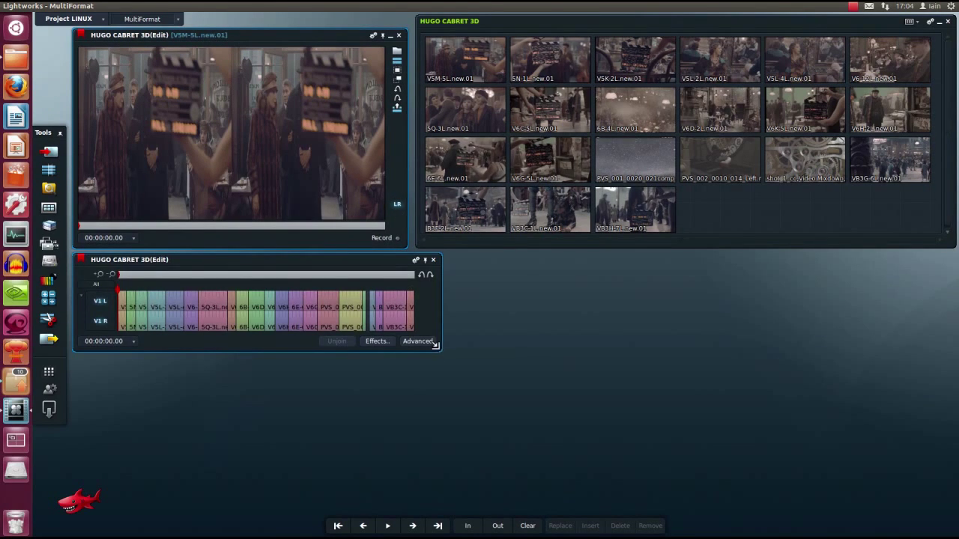
# Step: Widen the timeline and play around the cut between V5L-2L and V5L-4L
pyautogui.moveTo(441, 347); pyautogui.dragTo(887, 412)
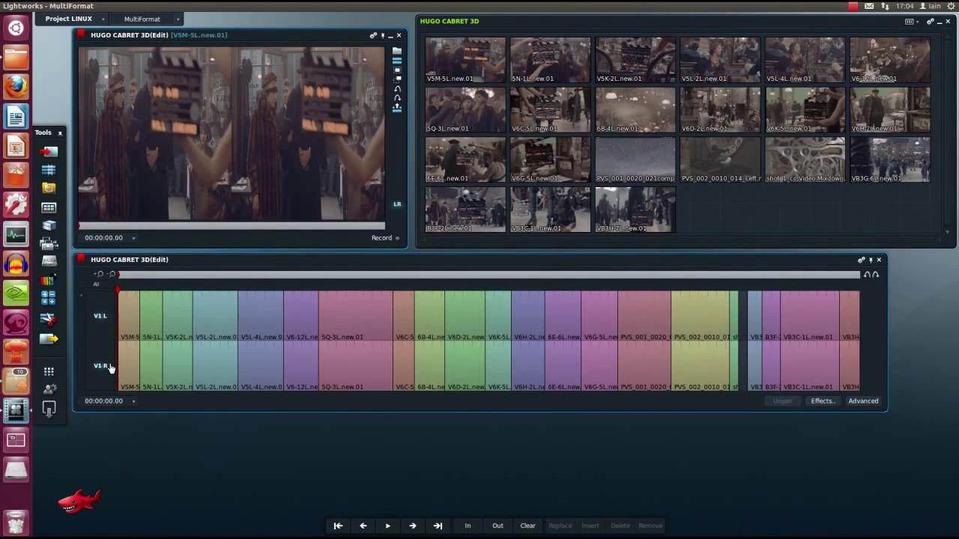
pyautogui.click(235, 308)
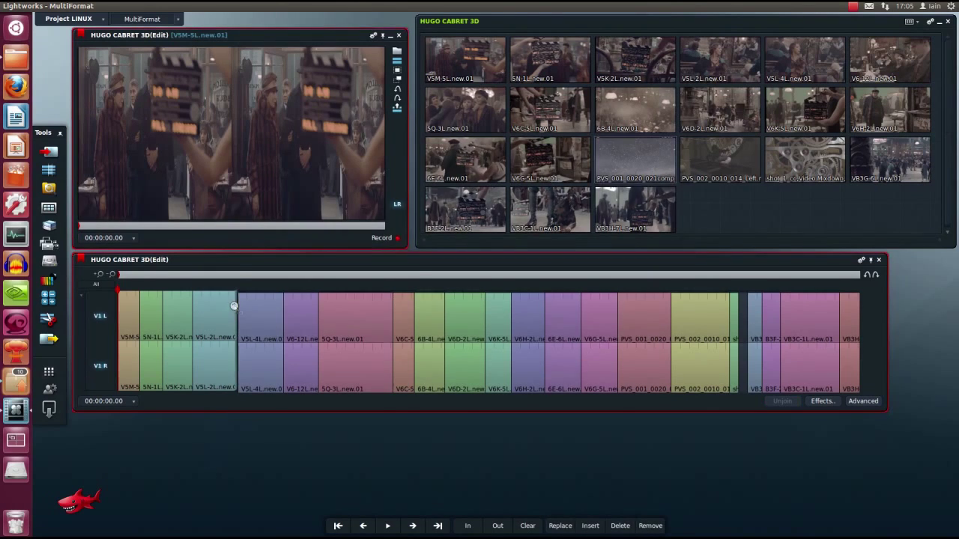
pyautogui.press('space')
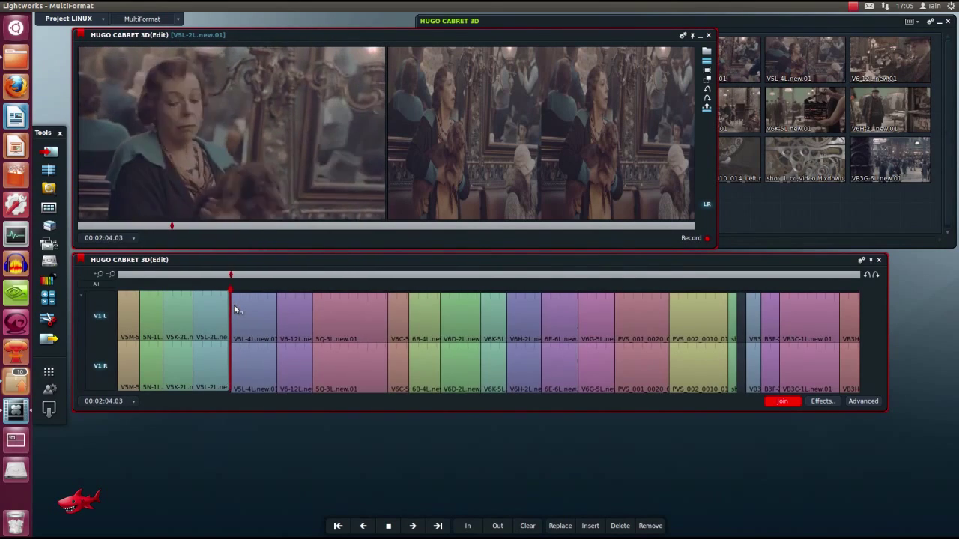
pyautogui.press('space')
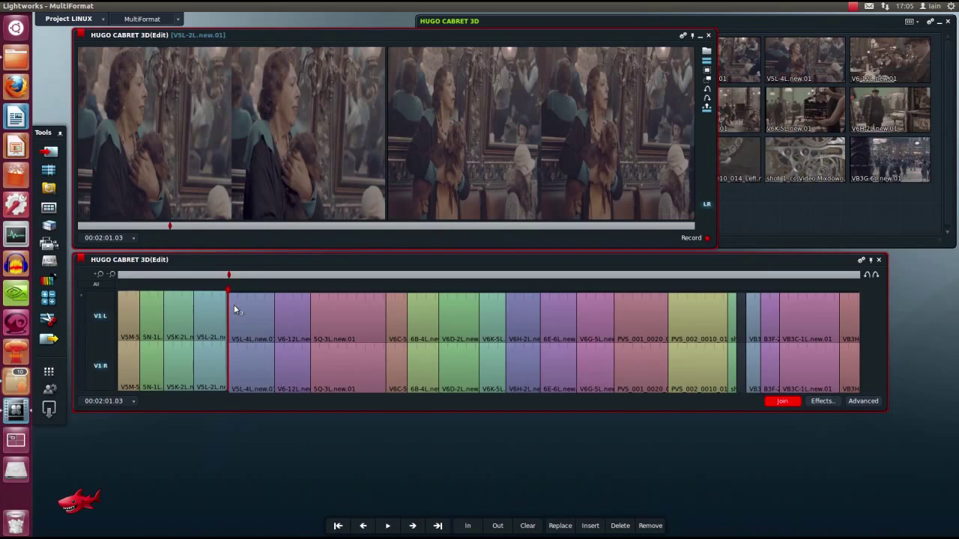
# Step: In Stereoscopic 3D Configure, set the viewers and output monitors to Side by side
pyautogui.click(233, 304)
pyautogui.click(68, 19)
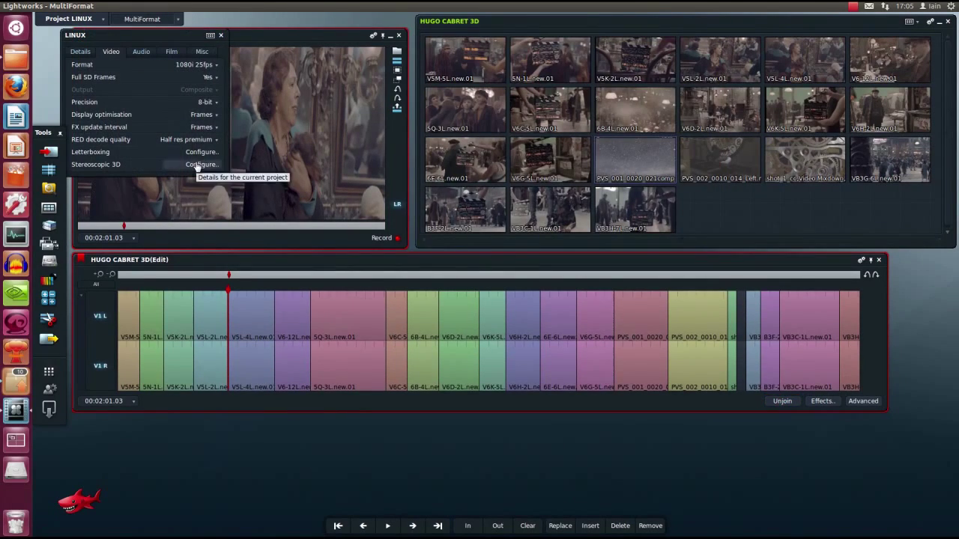
pyautogui.click(199, 164)
pyautogui.moveTo(201, 193); pyautogui.dragTo(494, 273)
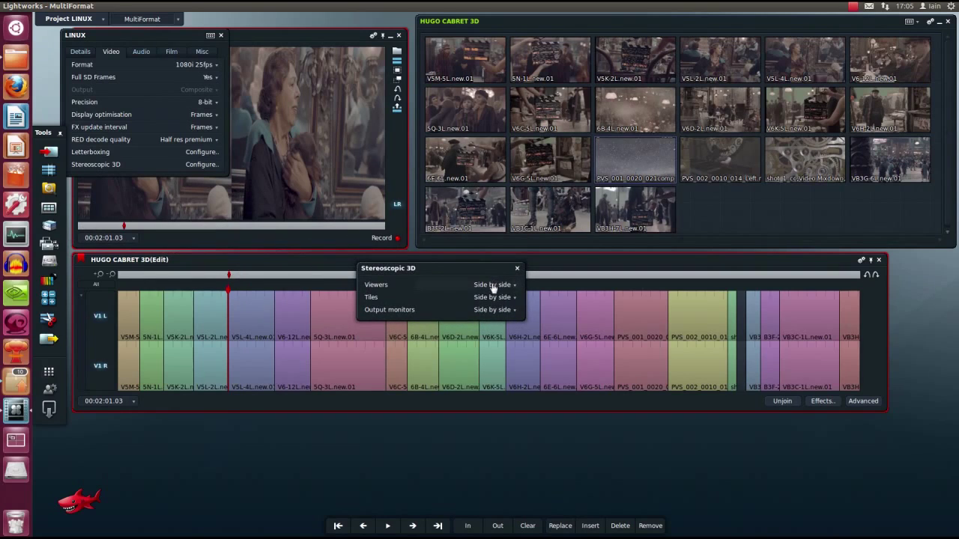
pyautogui.click(488, 311)
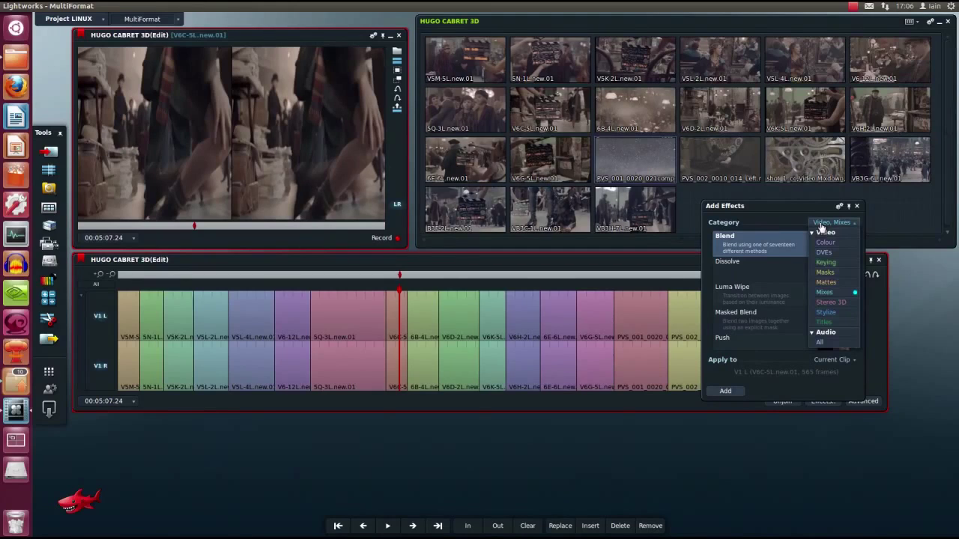
# Step: Apply Stereoscopic Adjustments to V6H-2L on V1 L with Convergence 23.95% and Left Rotation 9.51%
pyautogui.click(830, 302)
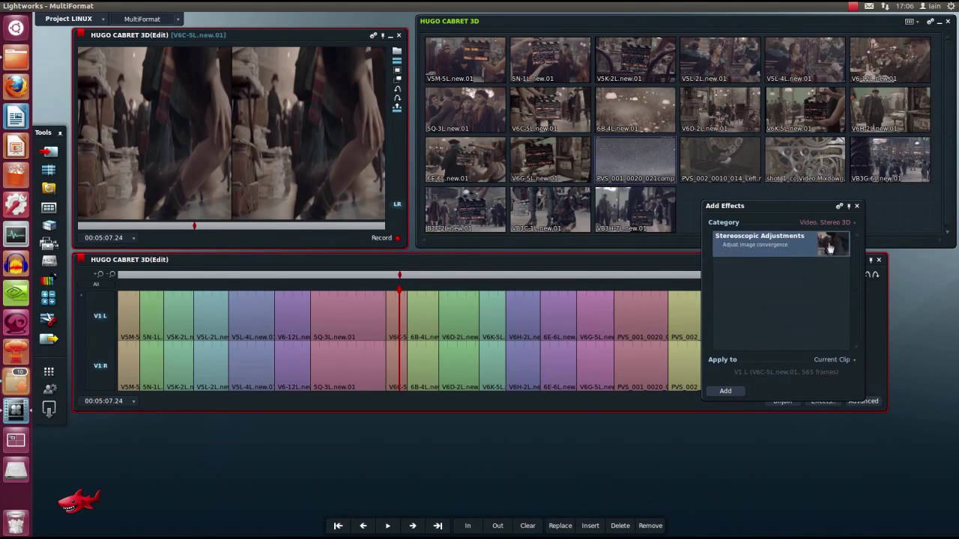
pyautogui.moveTo(830, 246); pyautogui.dragTo(520, 314)
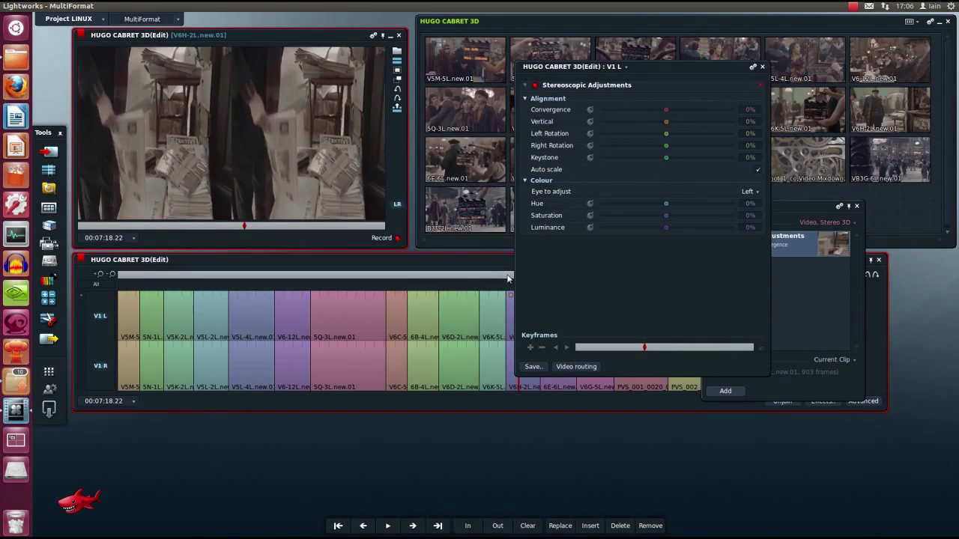
pyautogui.click(508, 278)
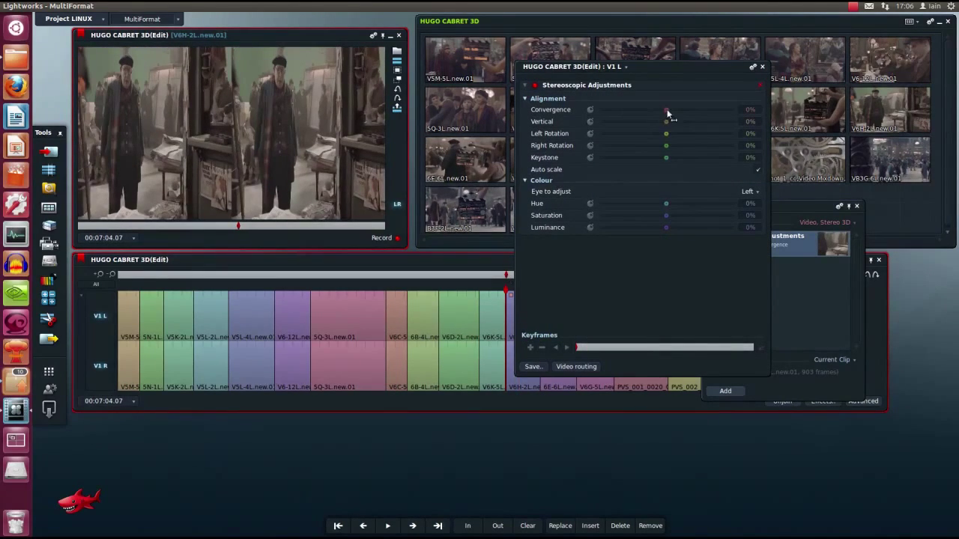
pyautogui.moveTo(667, 112)
pyautogui.mouseDown()
pyautogui.moveTo(687, 112)
pyautogui.moveTo(658, 118)
pyautogui.moveTo(682, 116)
pyautogui.mouseUp()
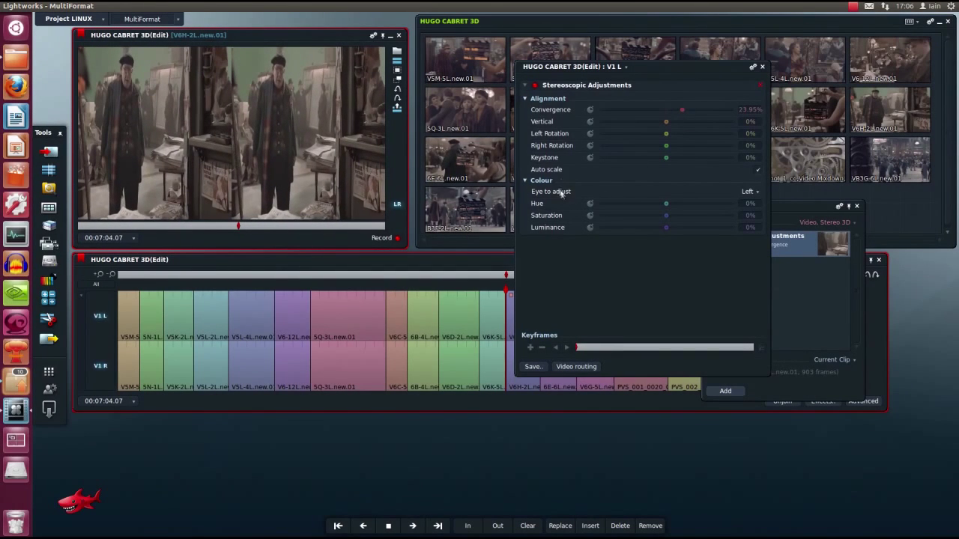
pyautogui.moveTo(667, 137)
pyautogui.mouseDown()
pyautogui.moveTo(685, 138)
pyautogui.moveTo(673, 147)
pyautogui.mouseUp()
# Step: Enable Hue and Saturation keyframing, check the Hue keyframe graph, and close the effect settings
pyautogui.click(589, 203)
pyautogui.click(590, 215)
pyautogui.click(763, 349)
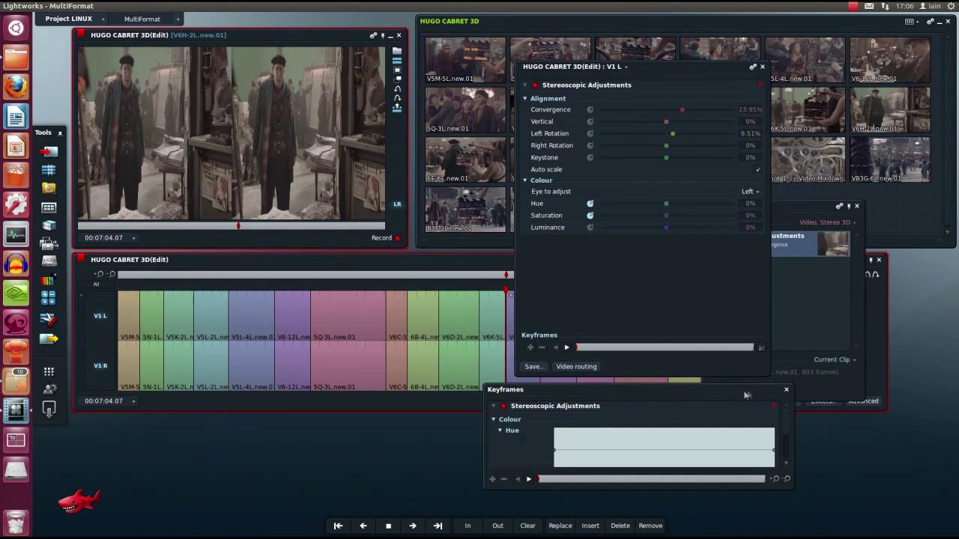
pyautogui.click(785, 393)
pyautogui.click(762, 67)
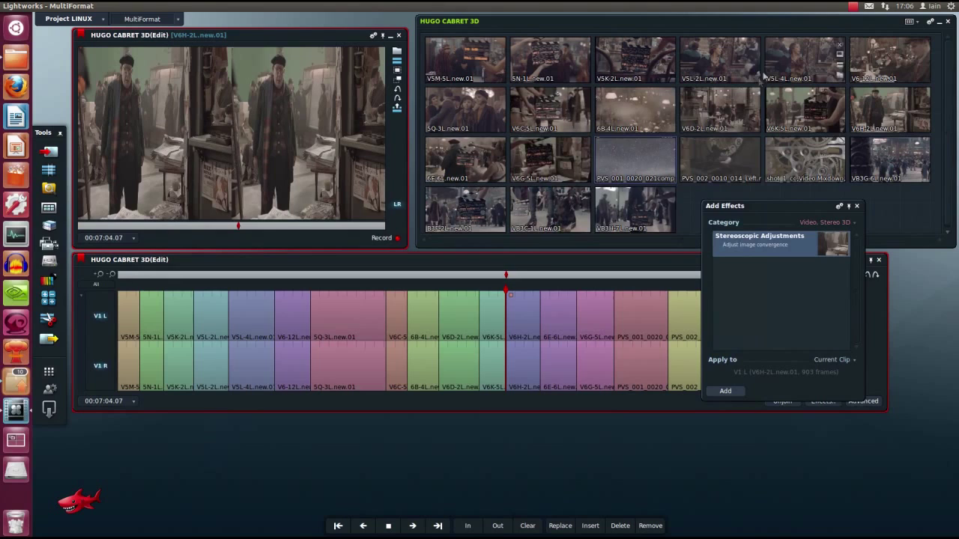
# Step: Review the Export panel's Stereoscopic 3D options without changing them, then close Export
pyautogui.click(857, 206)
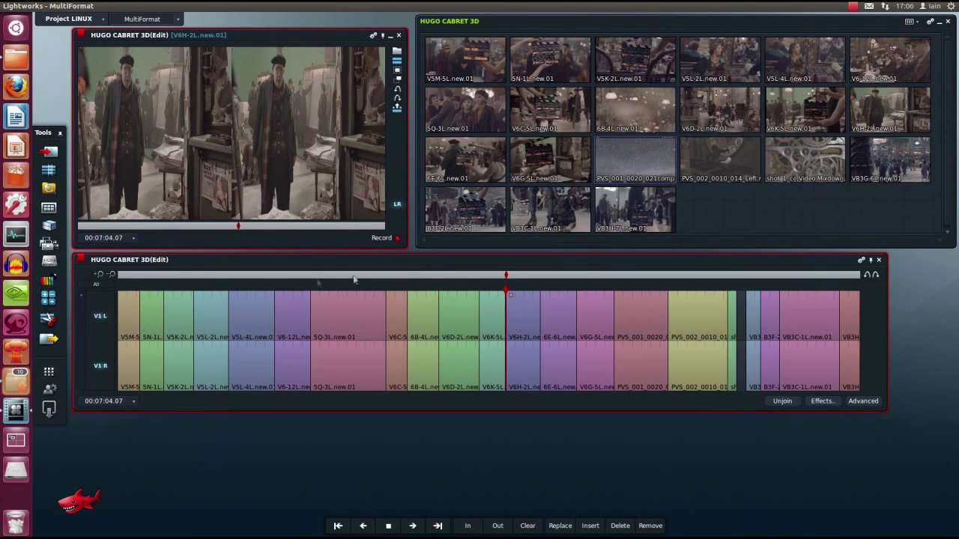
pyautogui.click(53, 344)
pyautogui.moveTo(170, 185); pyautogui.dragTo(423, 179)
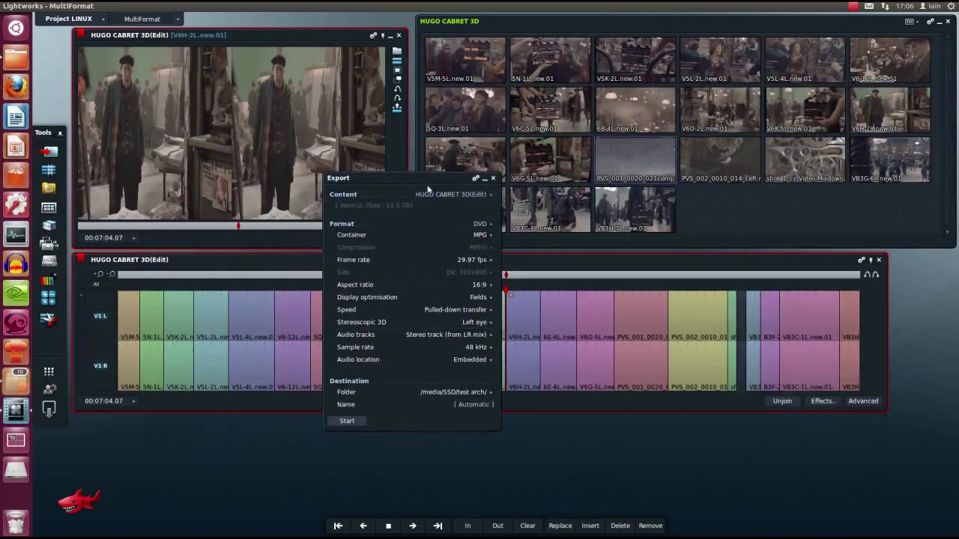
pyautogui.click(462, 323)
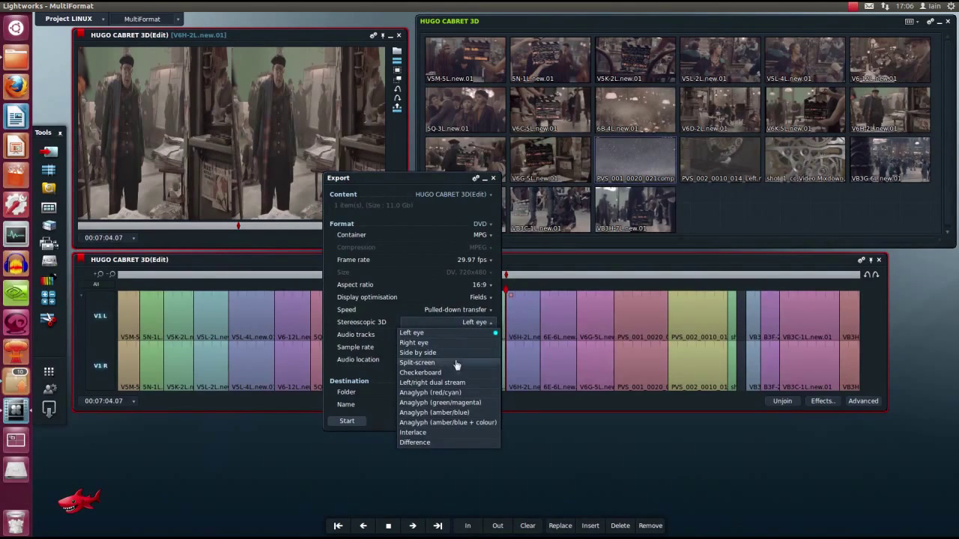
pyautogui.click(447, 180)
pyautogui.click(493, 177)
pyautogui.click(103, 19)
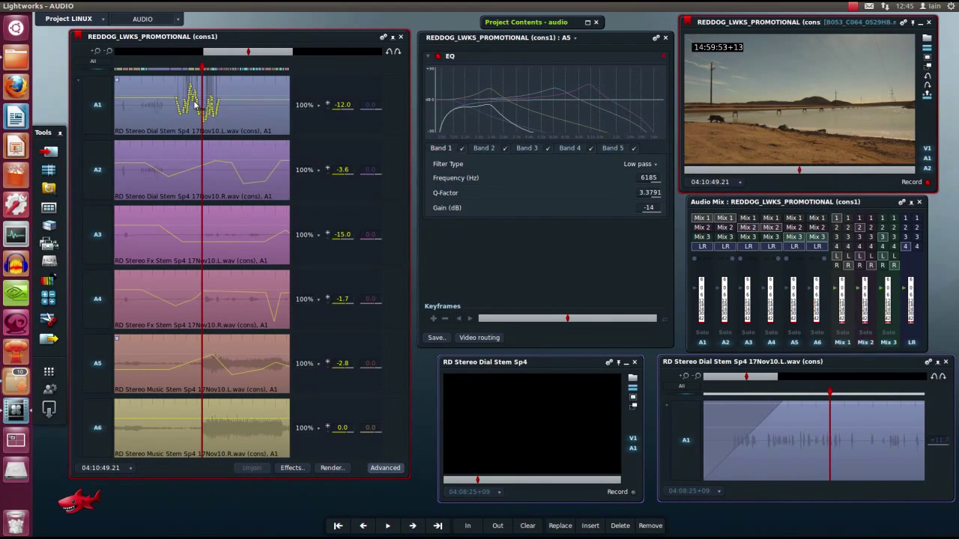
# Step: Lower the A2 level slightly and raise the A3 level
pyautogui.scroll(3, 195, 105)
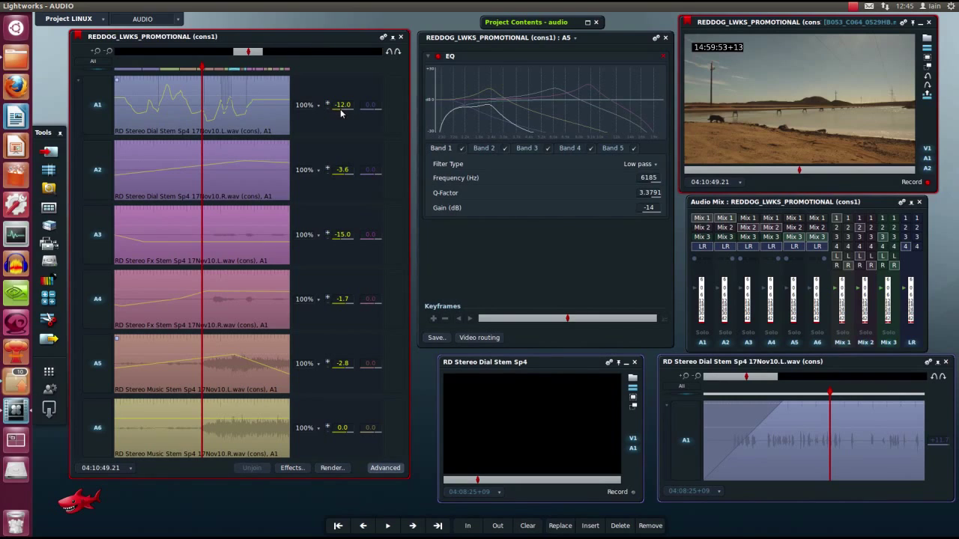
pyautogui.moveTo(228, 106)
pyautogui.moveTo(241, 165); pyautogui.dragTo(240, 166)
pyautogui.click(327, 234)
pyautogui.click(319, 236)
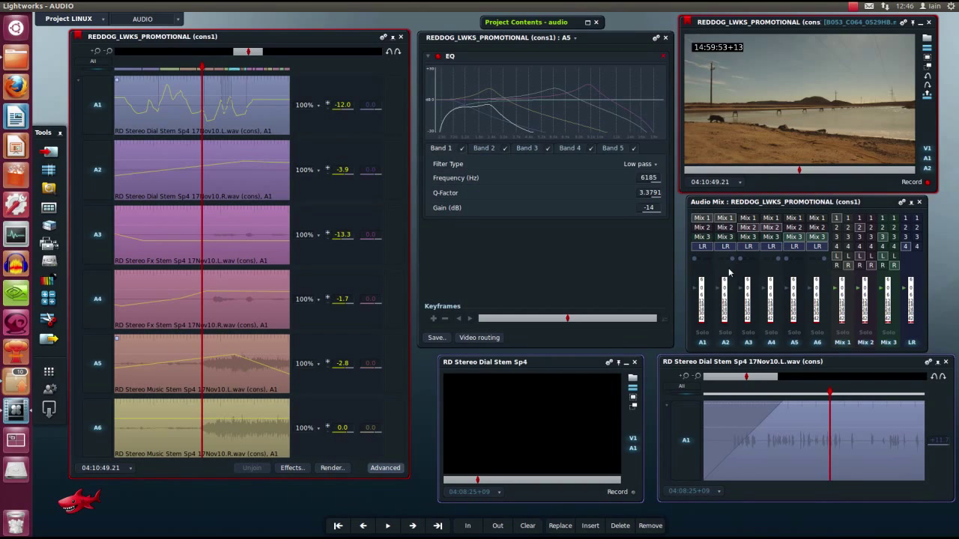
# Step: Solo tracks A1, A3 and A4 in the Audio Mix panel
pyautogui.click(702, 332)
pyautogui.click(748, 333)
pyautogui.click(771, 333)
# Step: Browse all audio effects in the effects browser, then close it
pyautogui.click(279, 470)
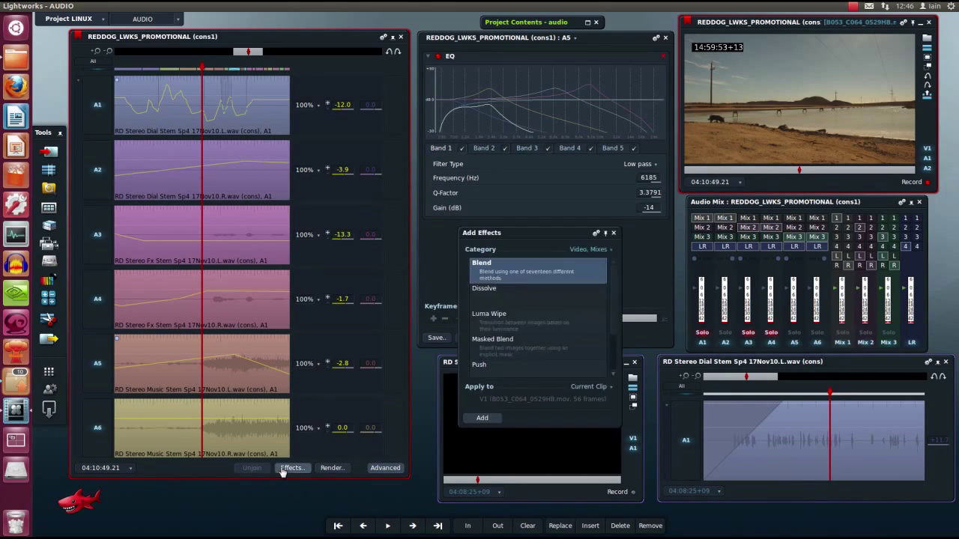
pyautogui.click(576, 255)
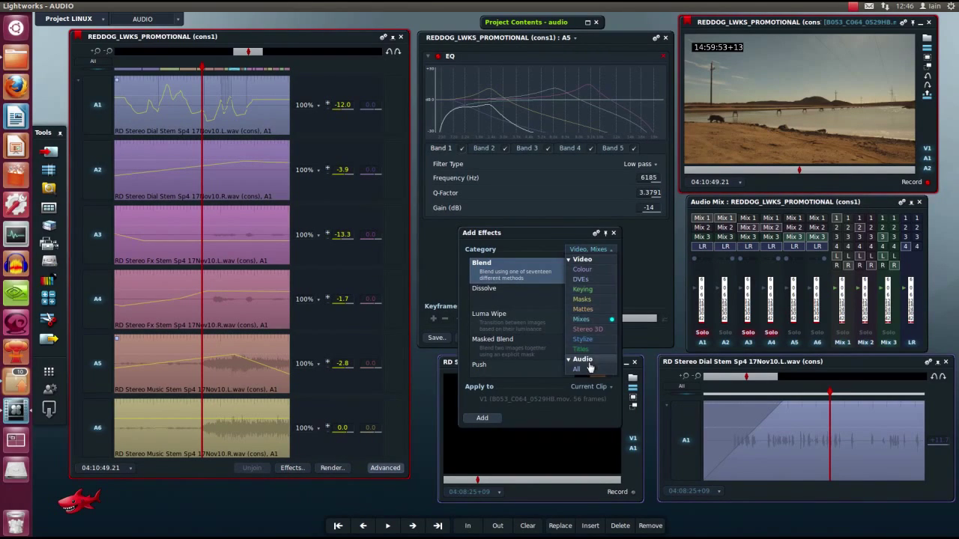
pyautogui.click(590, 370)
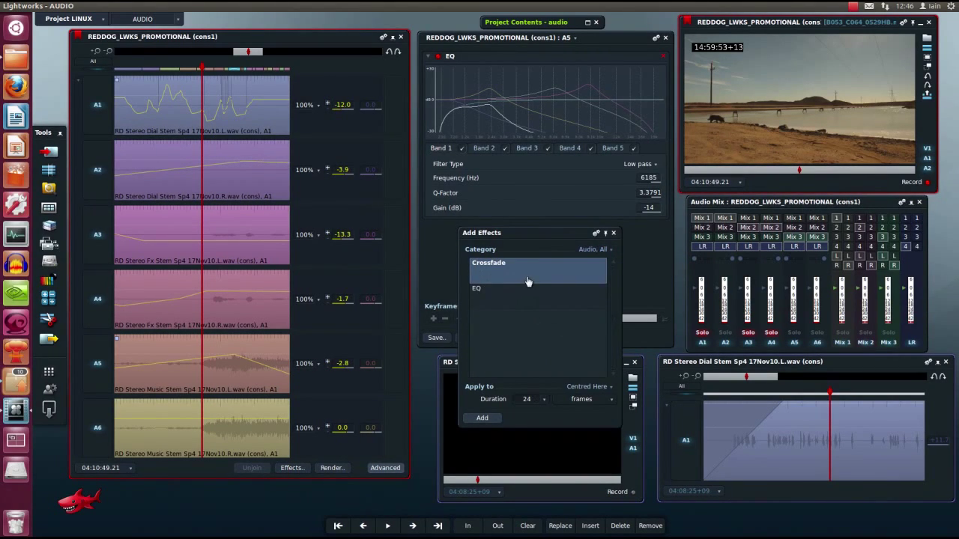
pyautogui.click(613, 233)
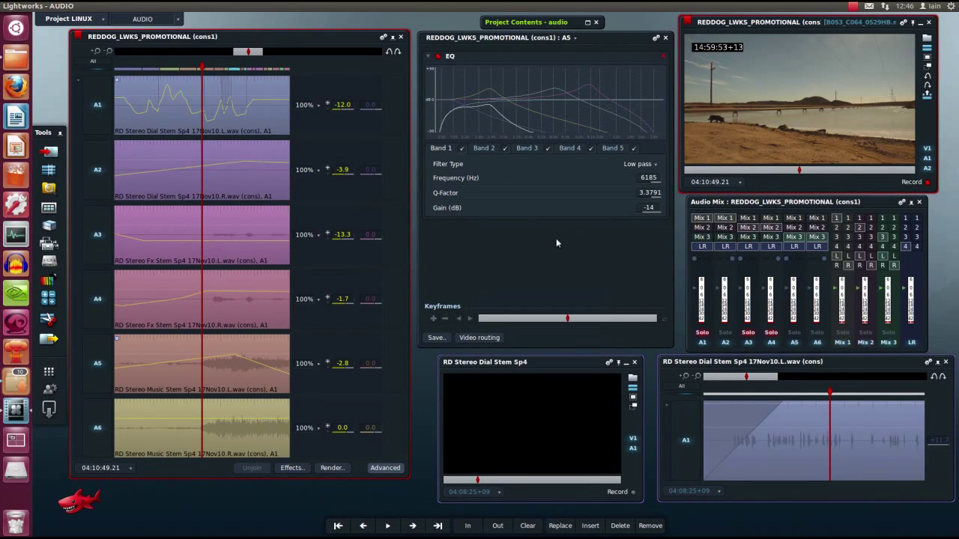
# Step: Keep the EQ filter type at Low pass, make the A1 track taller, and scrub the Sp4 clip
pyautogui.click(637, 163)
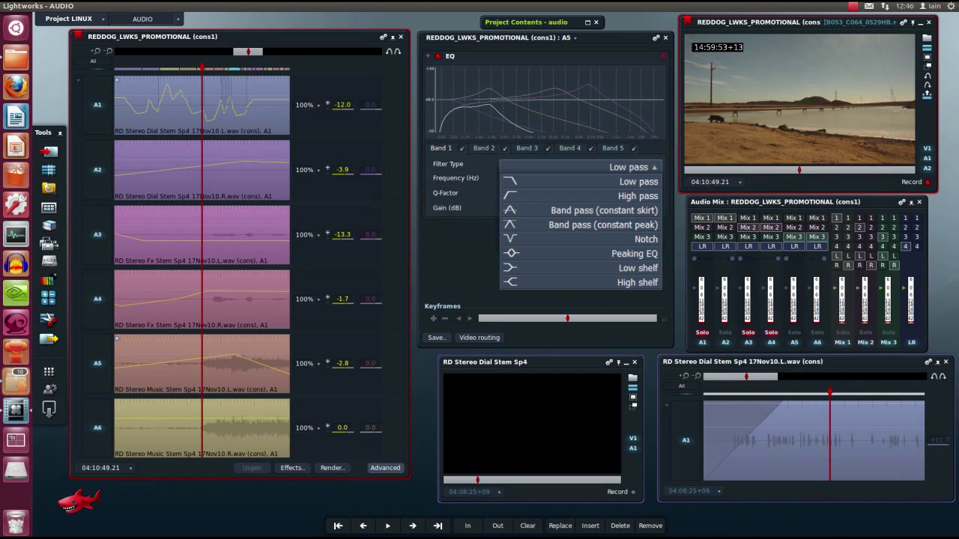
pyautogui.click(690, 445)
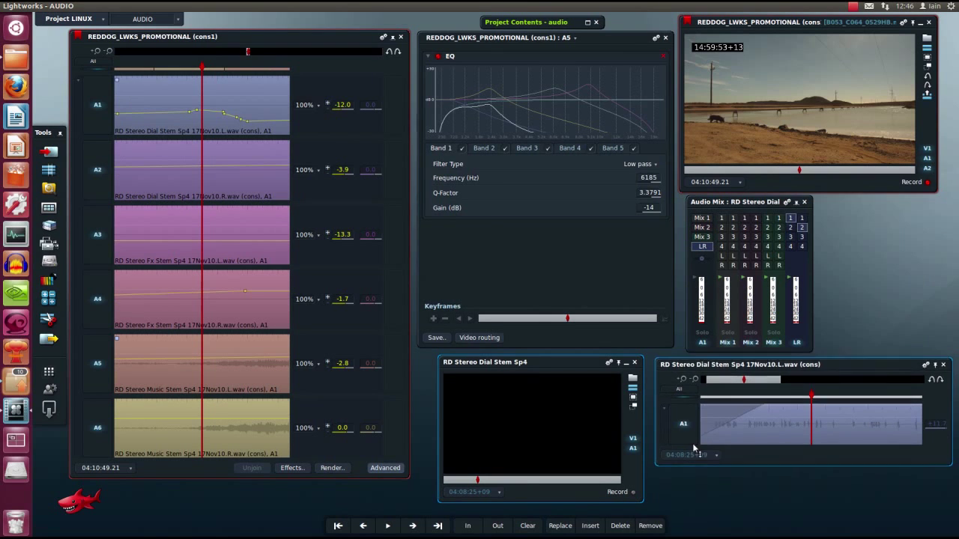
pyautogui.moveTo(690, 442); pyautogui.dragTo(689, 488)
pyautogui.moveTo(501, 480); pyautogui.dragTo(483, 482)
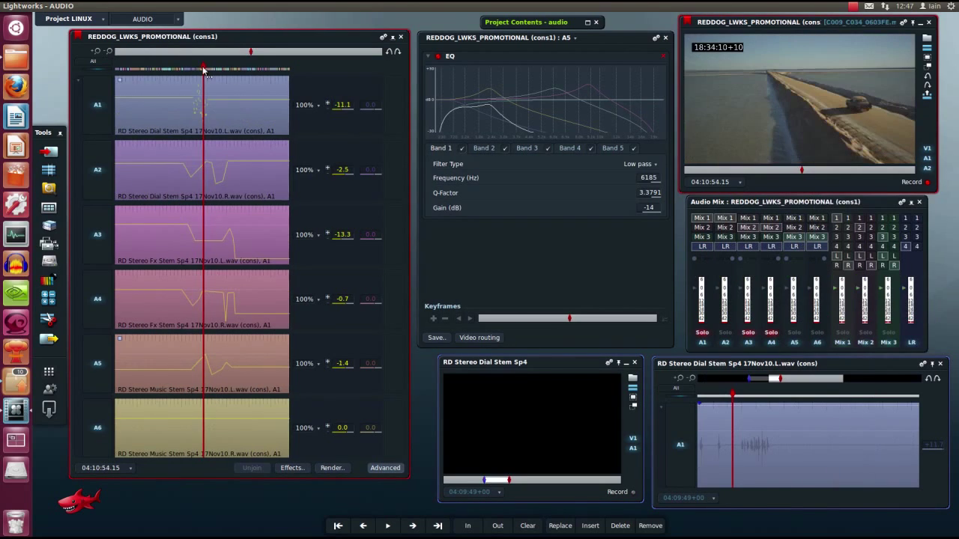
# Step: Return to the sequence start, zoom in, and give the A2 clip a 181-frame fade-in
pyautogui.moveTo(201, 70); pyautogui.dragTo(92, 73)
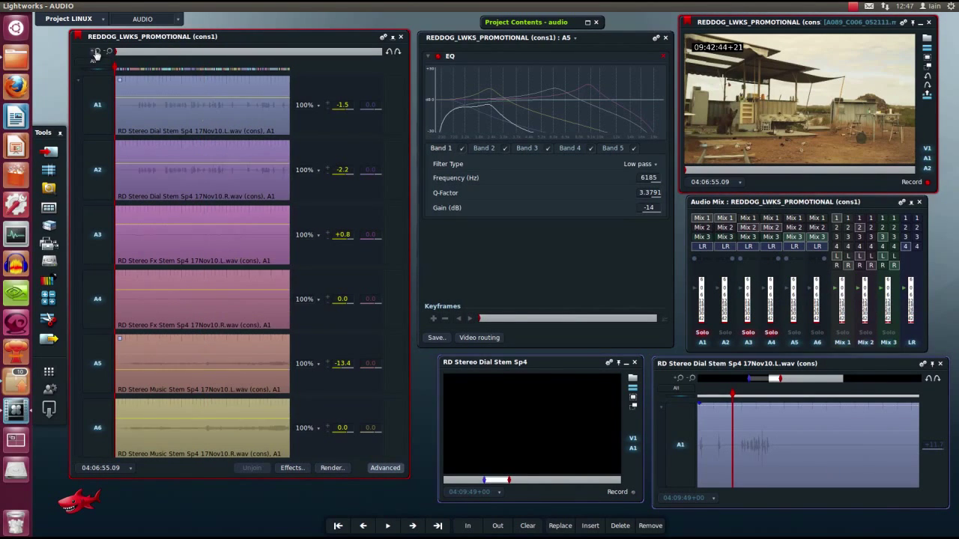
pyautogui.click(96, 52)
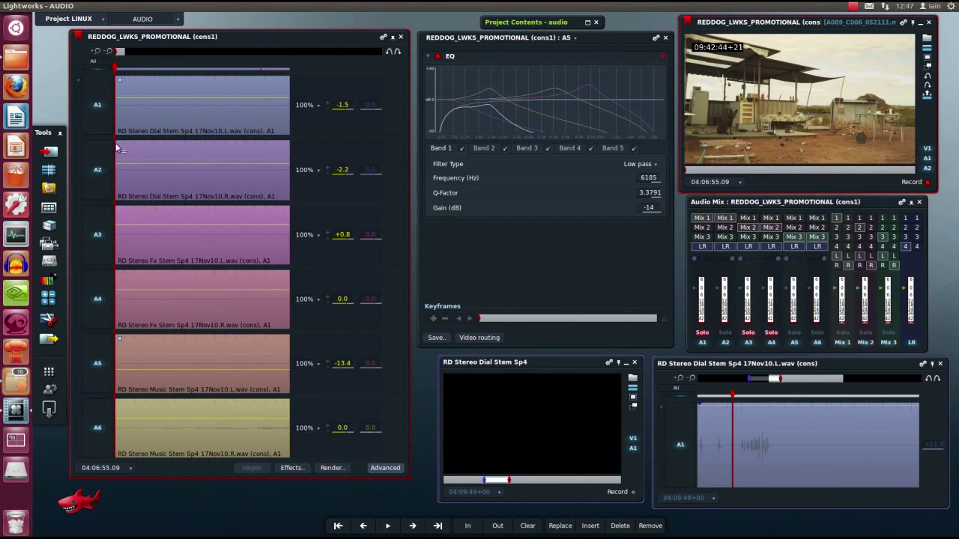
pyautogui.moveTo(118, 147); pyautogui.dragTo(194, 149)
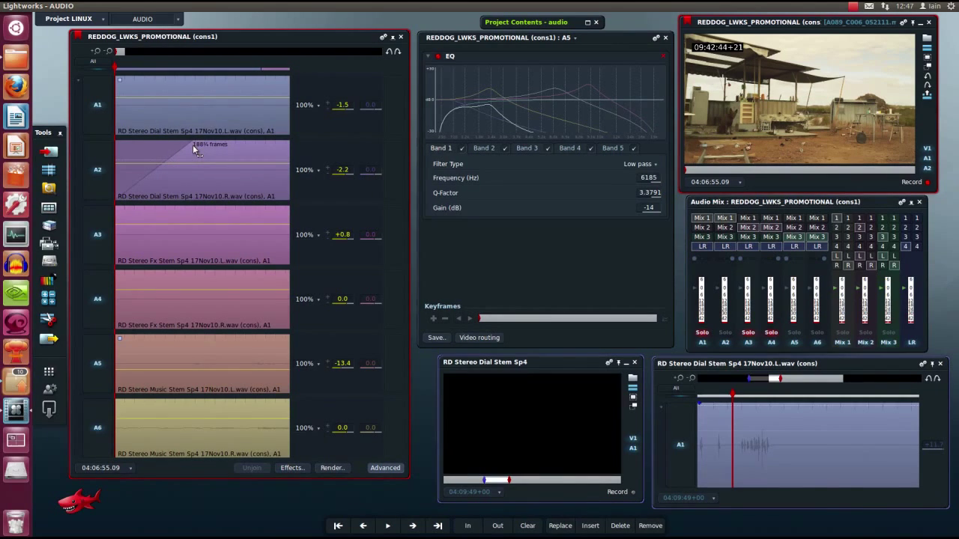
pyautogui.moveTo(193, 145); pyautogui.dragTo(190, 146)
pyautogui.click(177, 18)
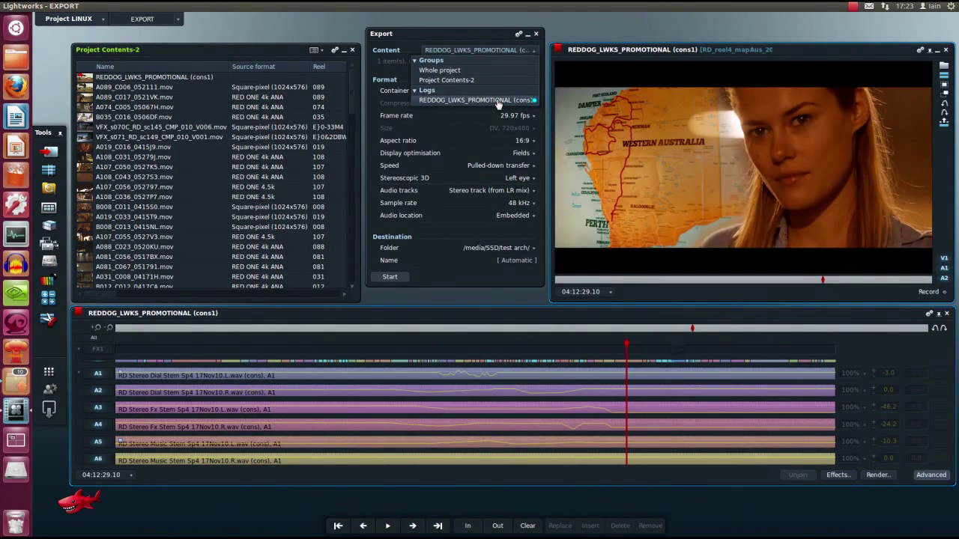
# Step: Try Lightworks archive, then AAF as the export format, reviewing the AAF target options
pyautogui.click(476, 35)
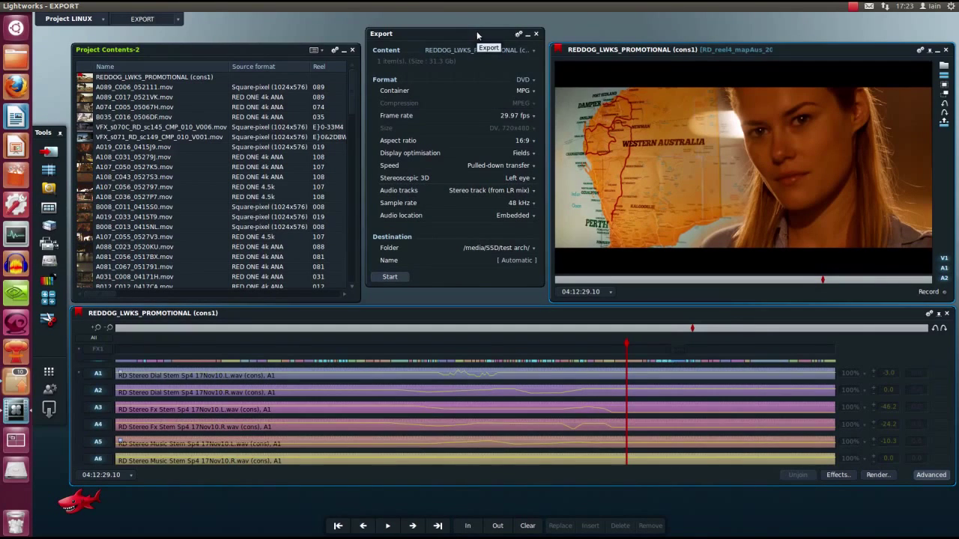
pyautogui.click(519, 83)
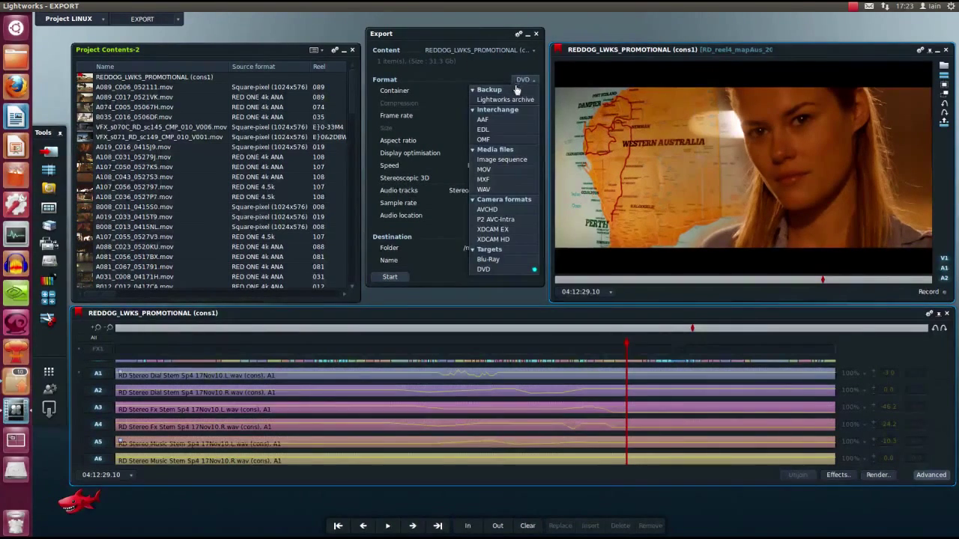
pyautogui.click(492, 94)
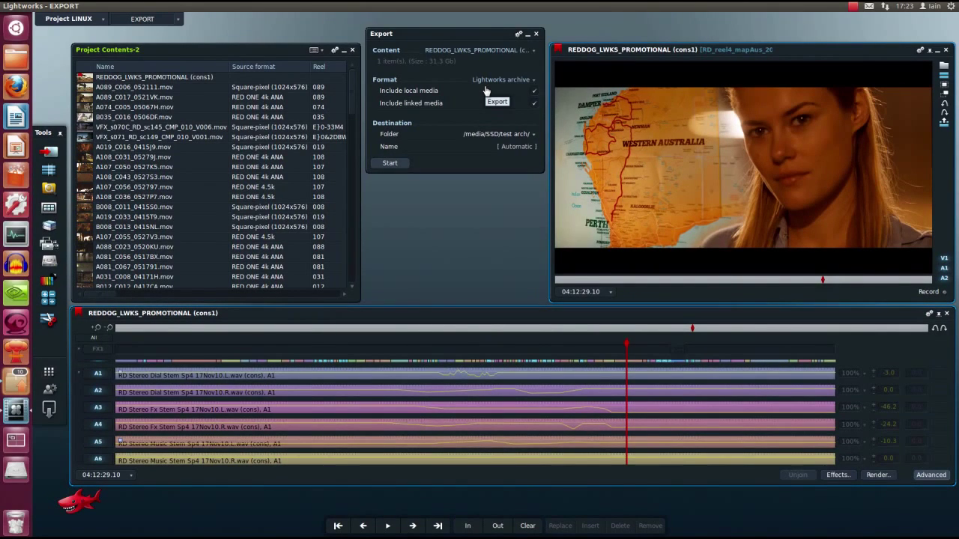
pyautogui.click(502, 80)
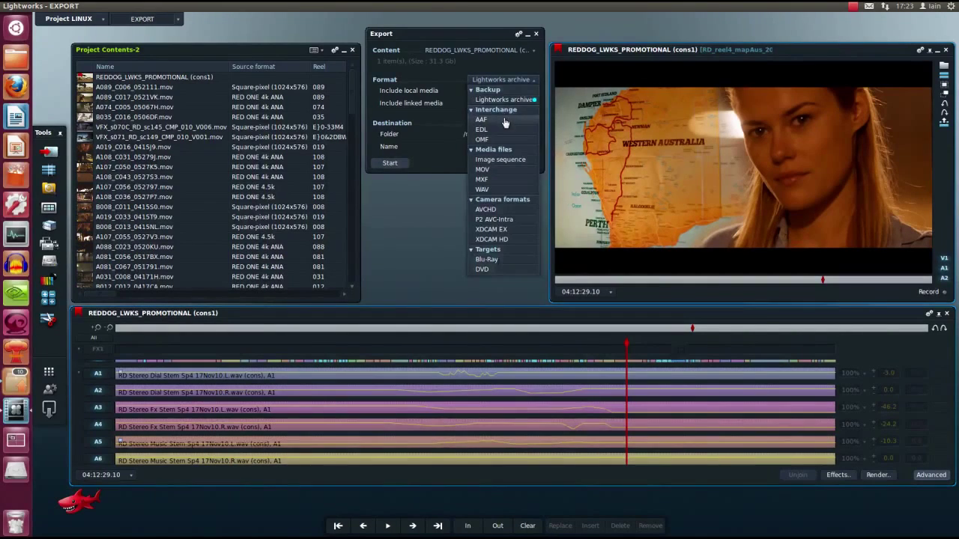
pyautogui.click(504, 122)
pyautogui.click(509, 91)
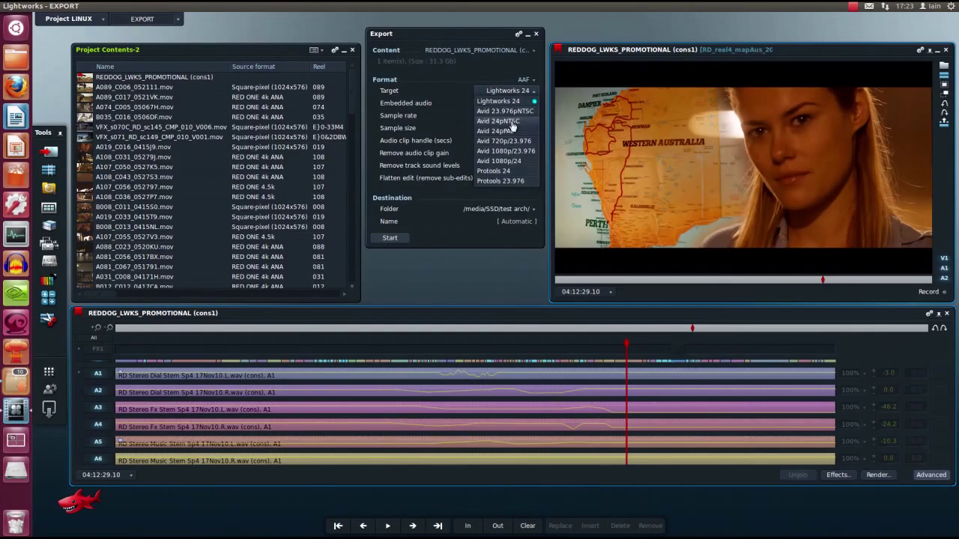
# Step: Switch the export format to EDL and review its type options
pyautogui.click(524, 79)
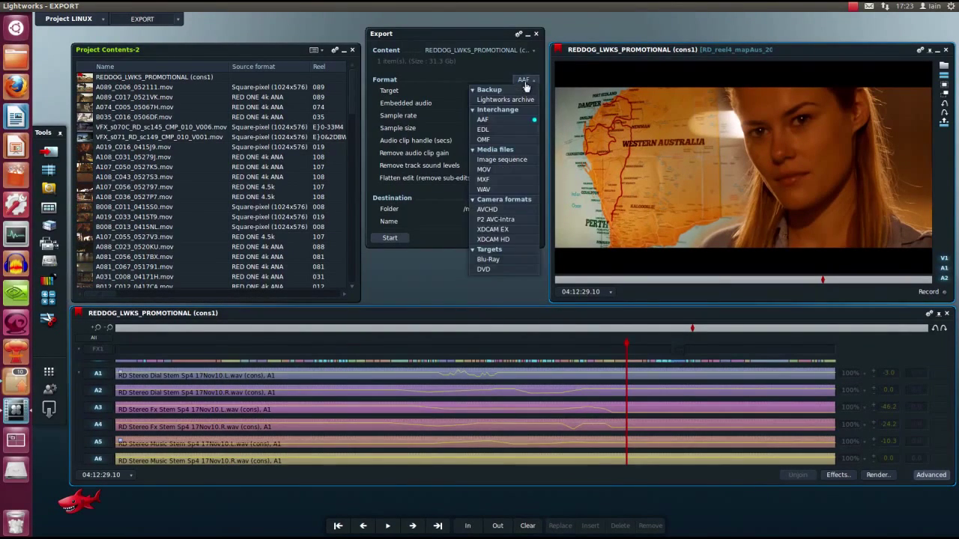
pyautogui.click(522, 129)
pyautogui.click(515, 91)
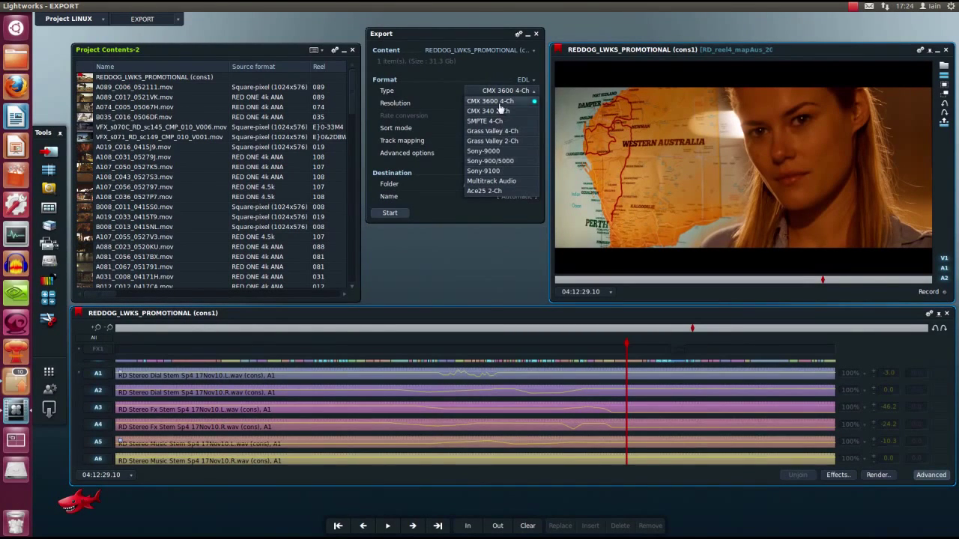
pyautogui.click(524, 79)
# Step: Go from OMF to Image sequence export, keeping DPX files at HD 1080 (1920x1080)
pyautogui.click(516, 140)
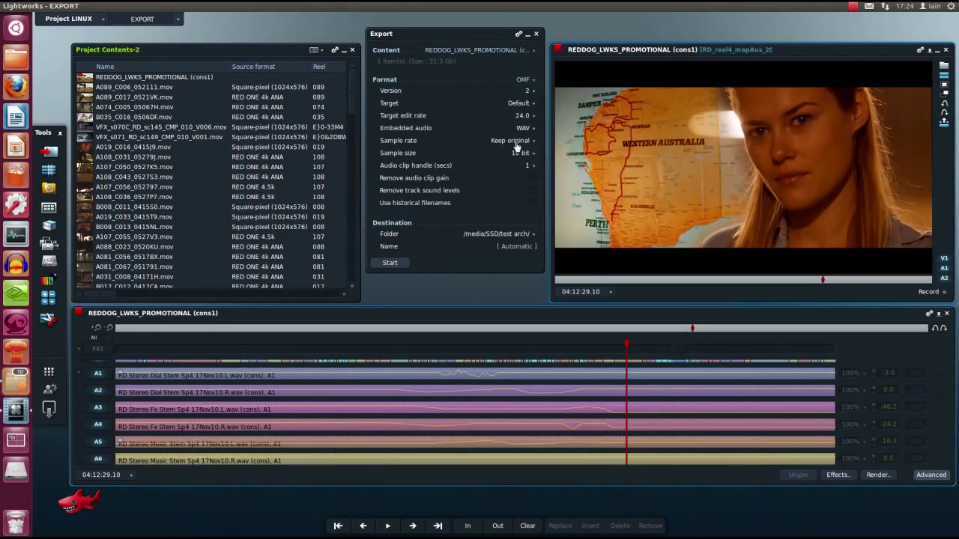
pyautogui.click(523, 79)
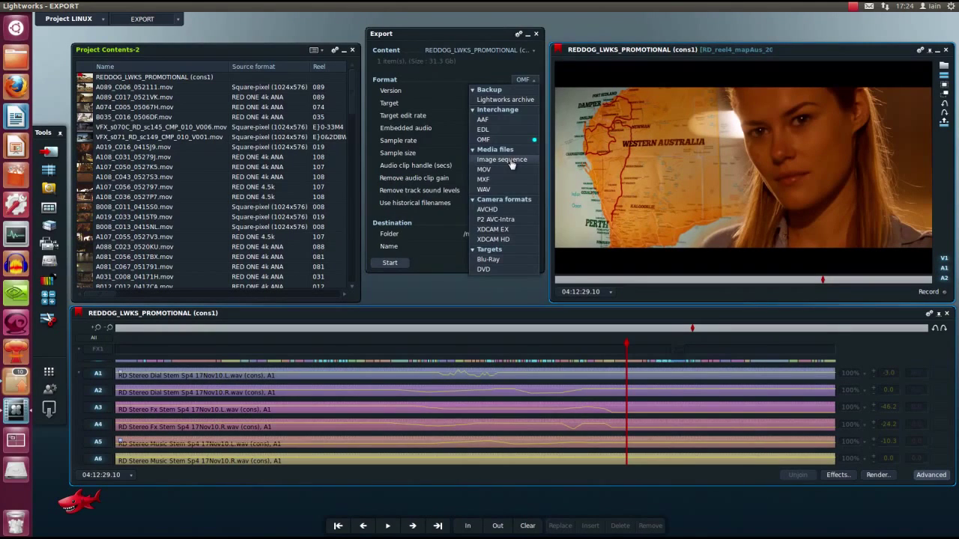
pyautogui.click(511, 162)
pyautogui.click(524, 91)
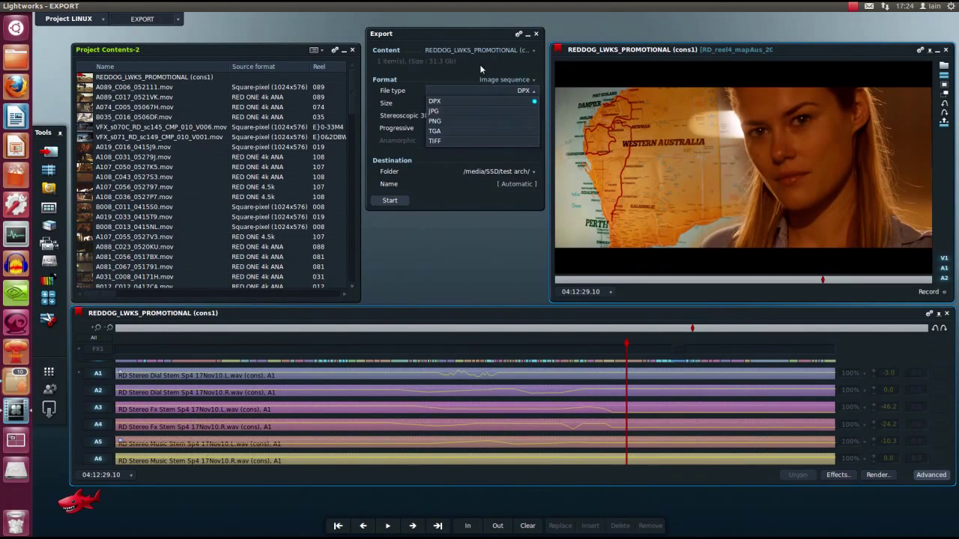
pyautogui.click(479, 64)
pyautogui.click(524, 105)
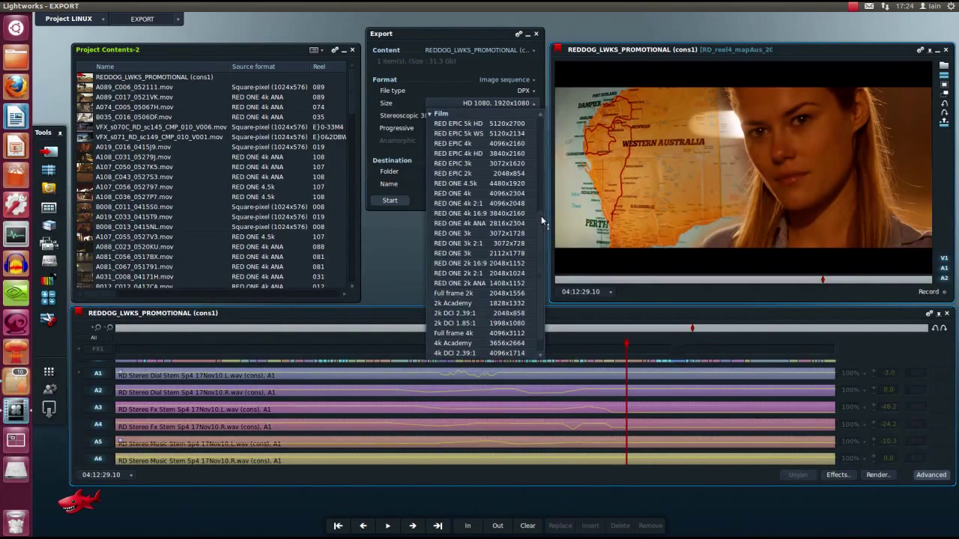
pyautogui.scroll(5, 541, 216)
pyautogui.click(497, 32)
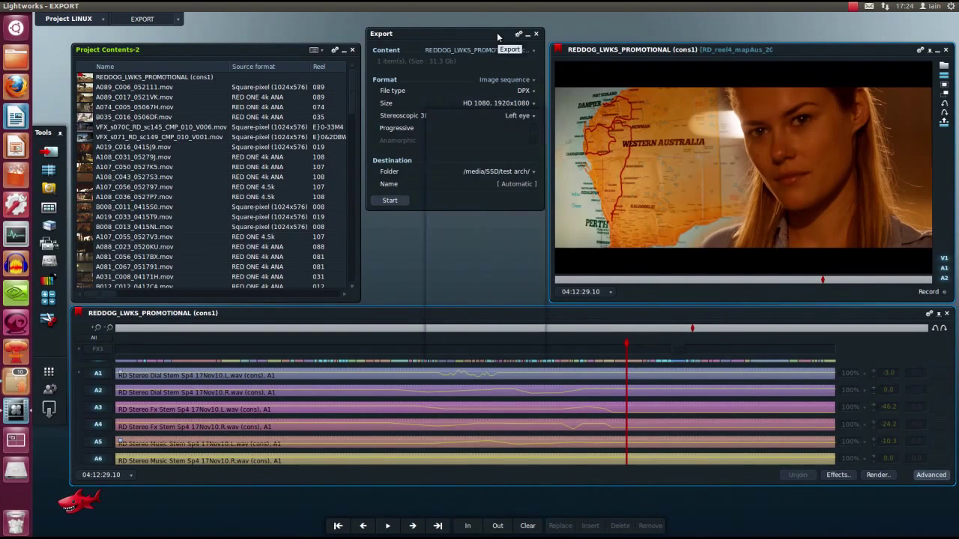
# Step: Try MOV (DV/DVCAM compression) and then MXF as the export format
pyautogui.click(522, 80)
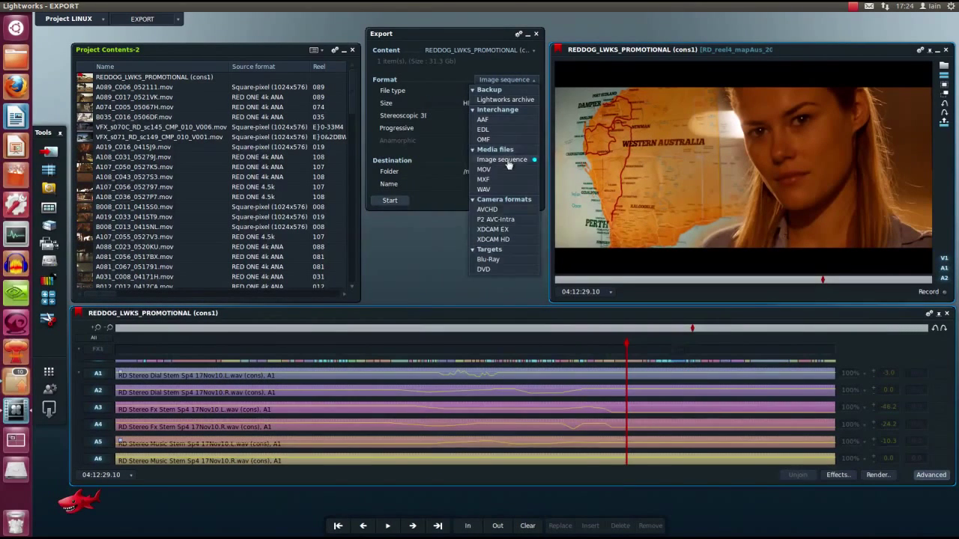
pyautogui.click(512, 173)
pyautogui.click(517, 92)
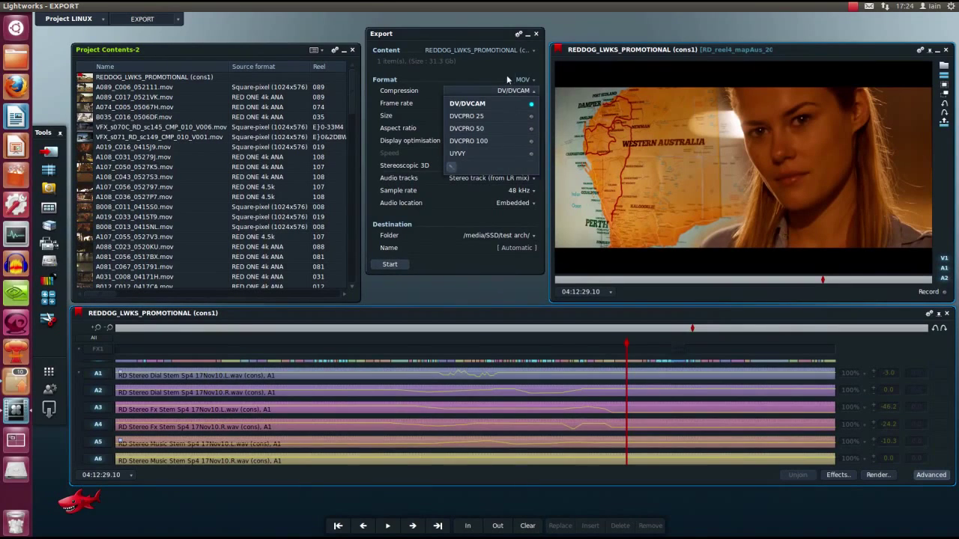
pyautogui.click(503, 70)
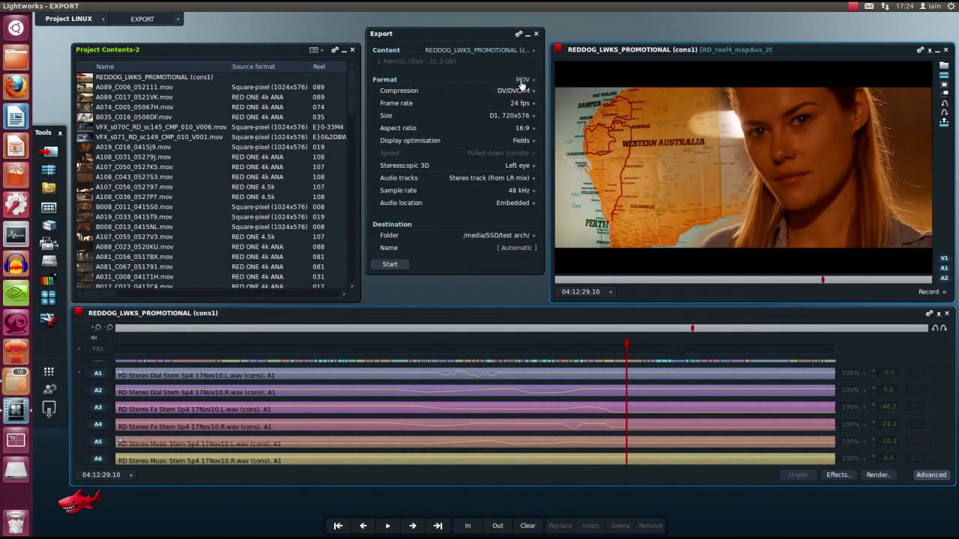
pyautogui.click(523, 79)
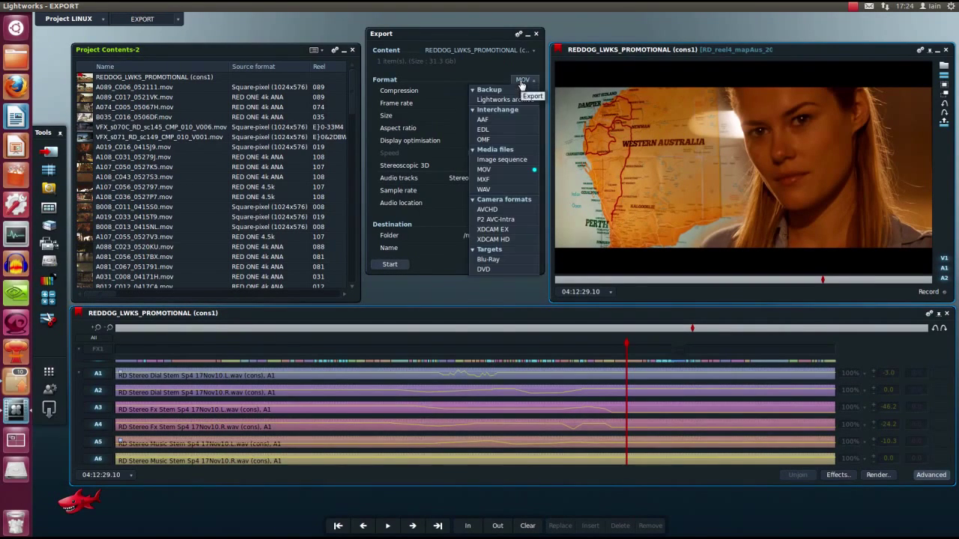
pyautogui.click(510, 179)
pyautogui.click(520, 93)
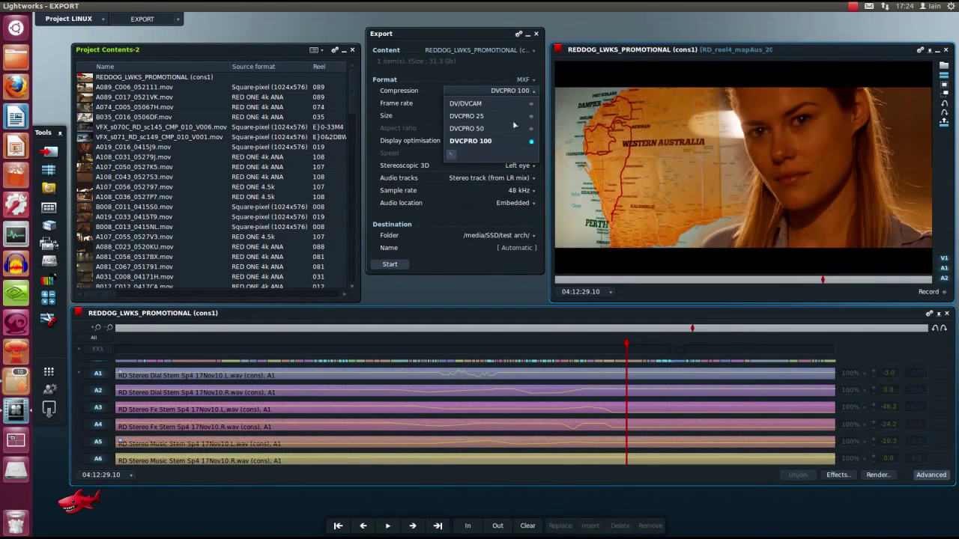
pyautogui.click(522, 80)
# Step: Try WAV, then set the export format to AVCHD with an MTS container
pyautogui.click(523, 81)
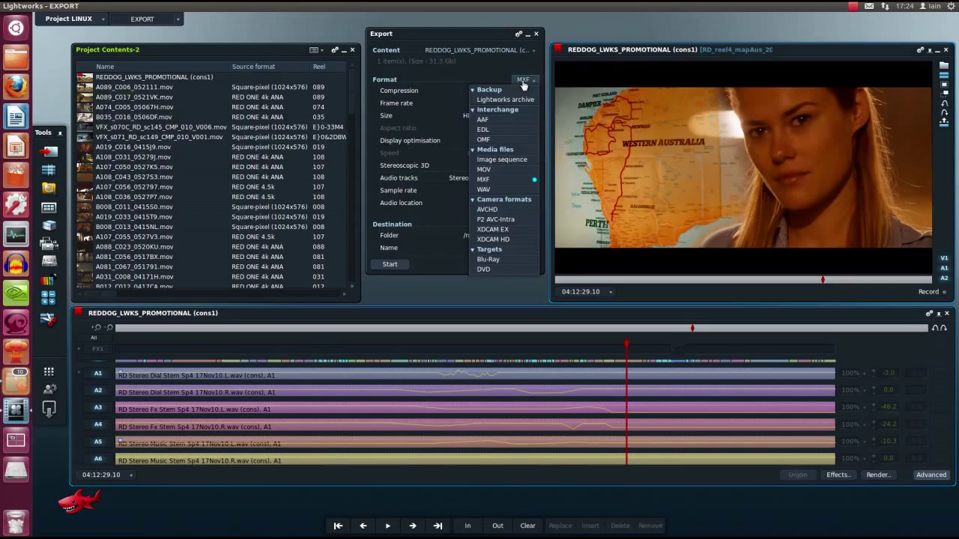
pyautogui.click(510, 189)
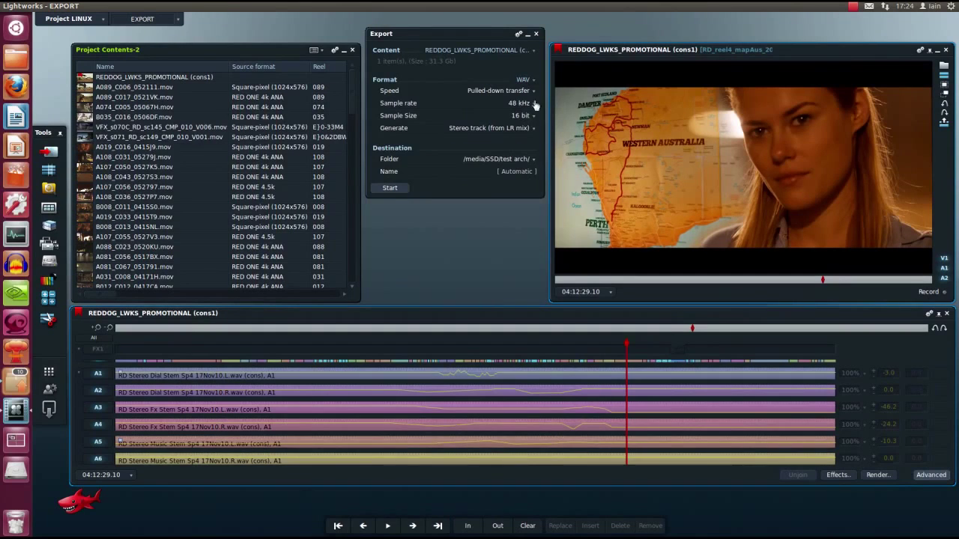
pyautogui.click(522, 79)
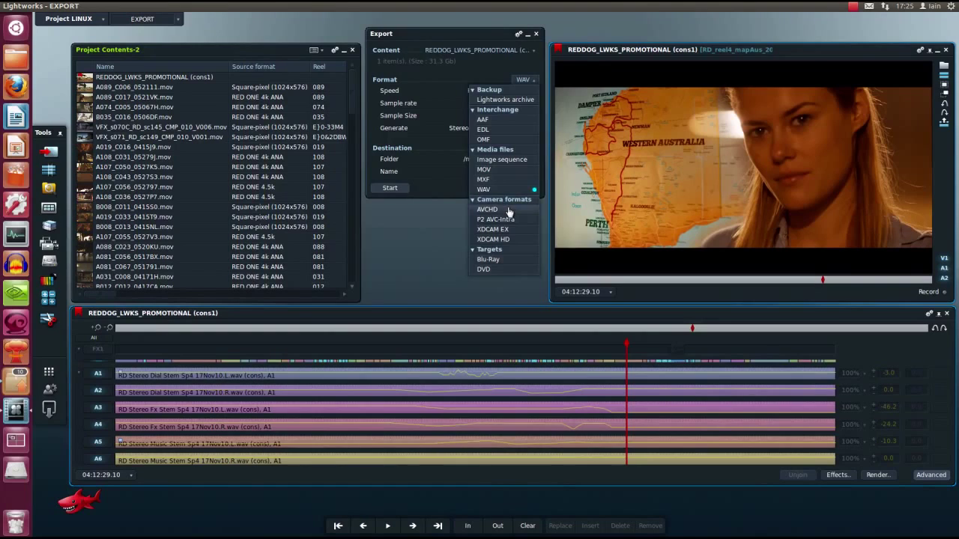
pyautogui.click(510, 210)
pyautogui.click(526, 91)
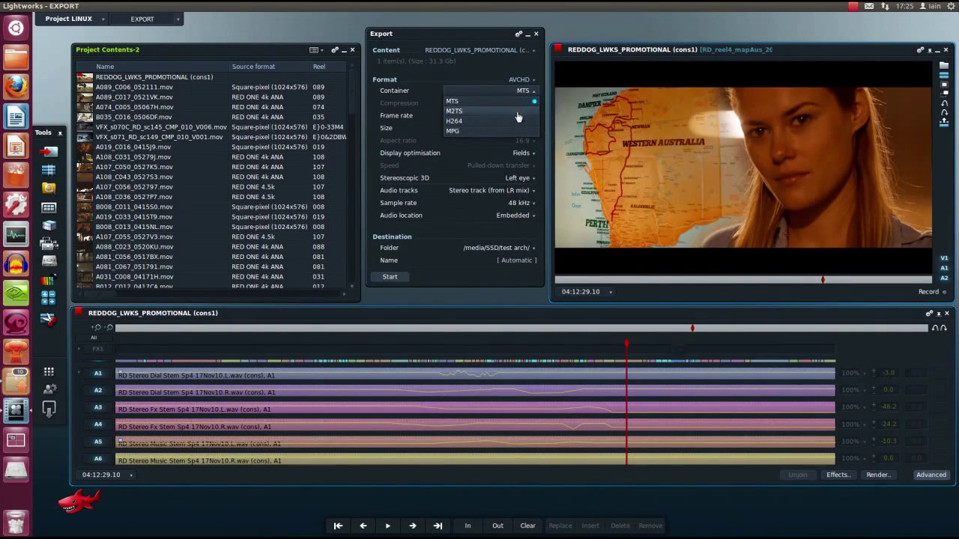
pyautogui.click(502, 76)
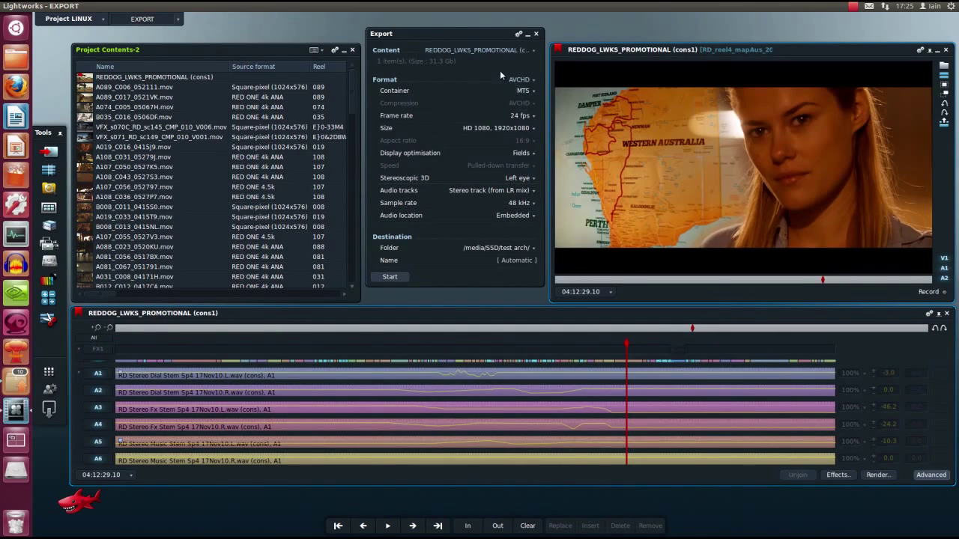
pyautogui.click(519, 81)
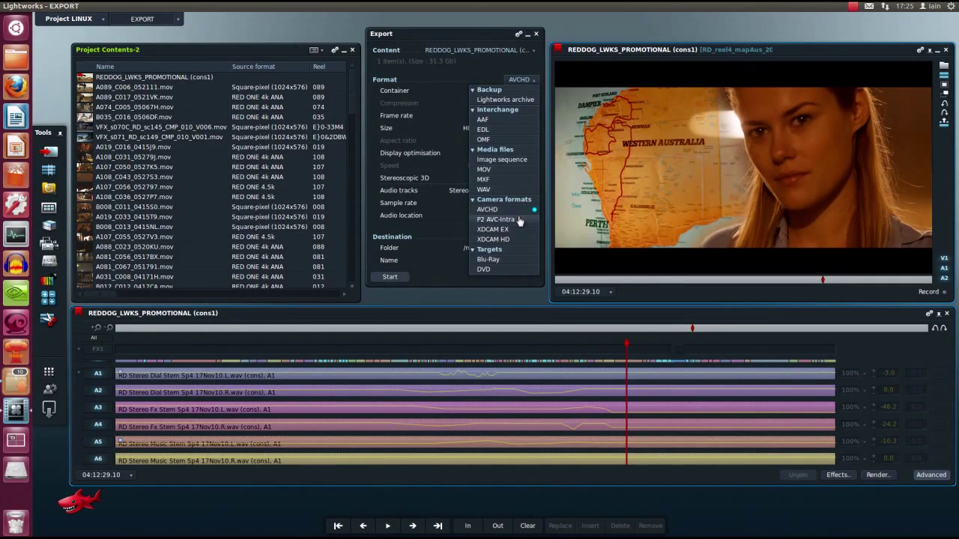
# Step: Try P2 AVC-Intra as the export format, then XDCAM EX
pyautogui.click(520, 220)
pyautogui.click(528, 91)
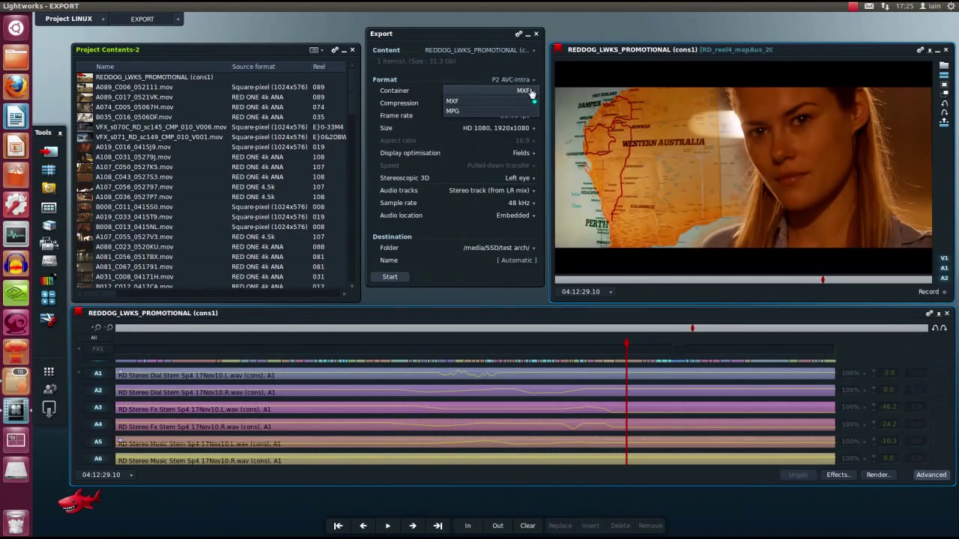
pyautogui.click(525, 101)
pyautogui.click(518, 80)
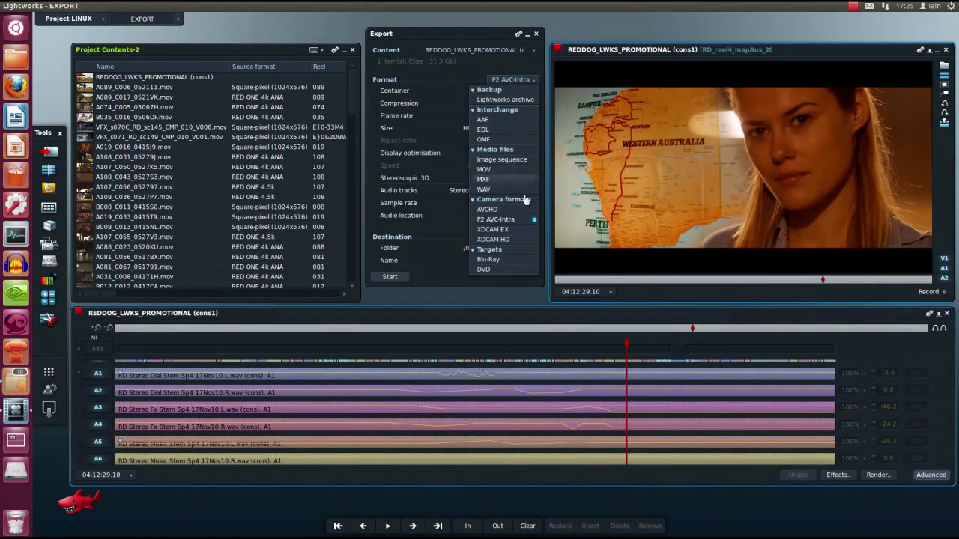
pyautogui.click(527, 230)
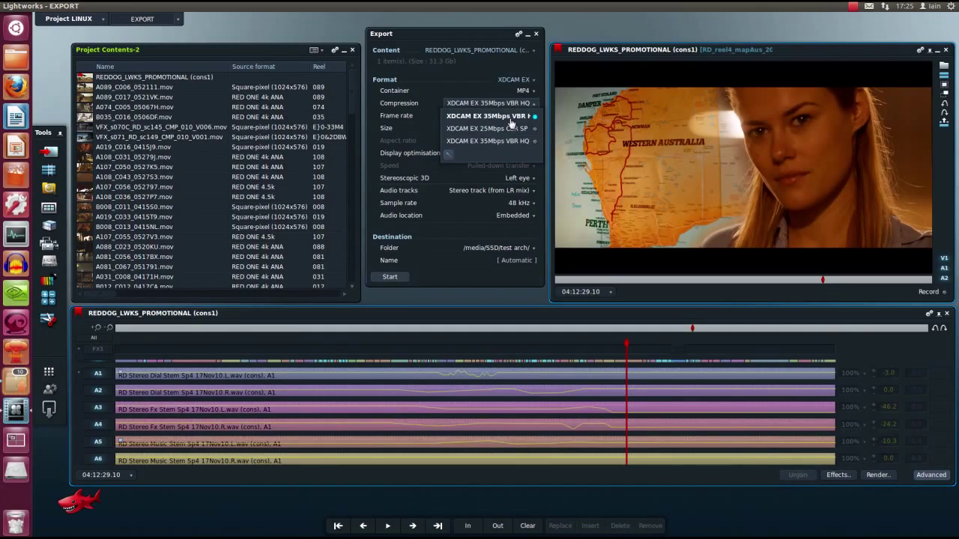
# Step: Try XDCAM HD, then set the export format to Blu-Ray with an MTS container
pyautogui.click(523, 79)
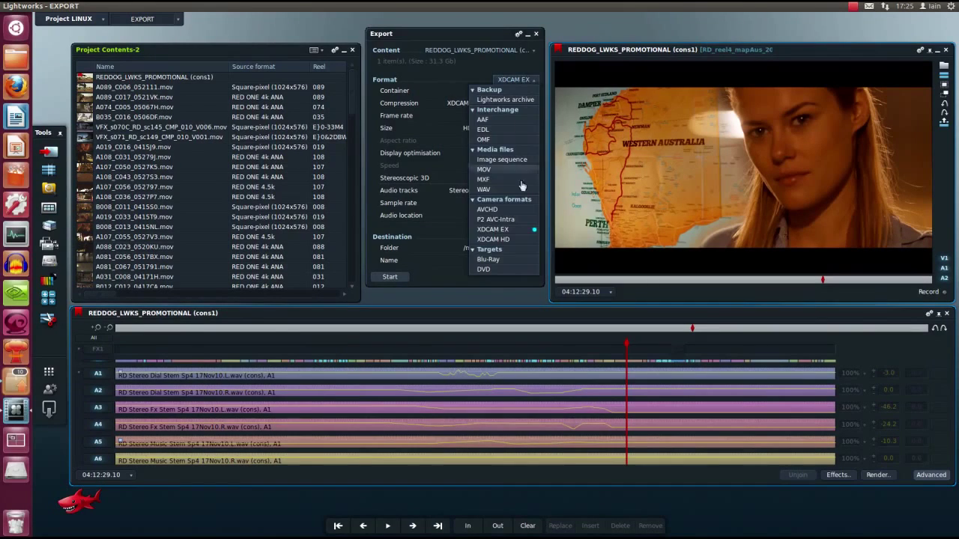
pyautogui.click(522, 239)
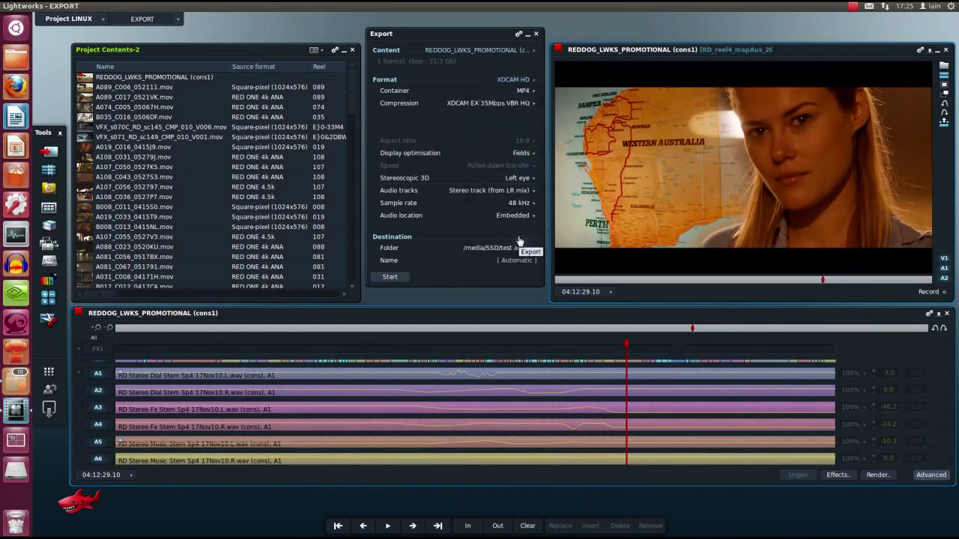
pyautogui.click(509, 103)
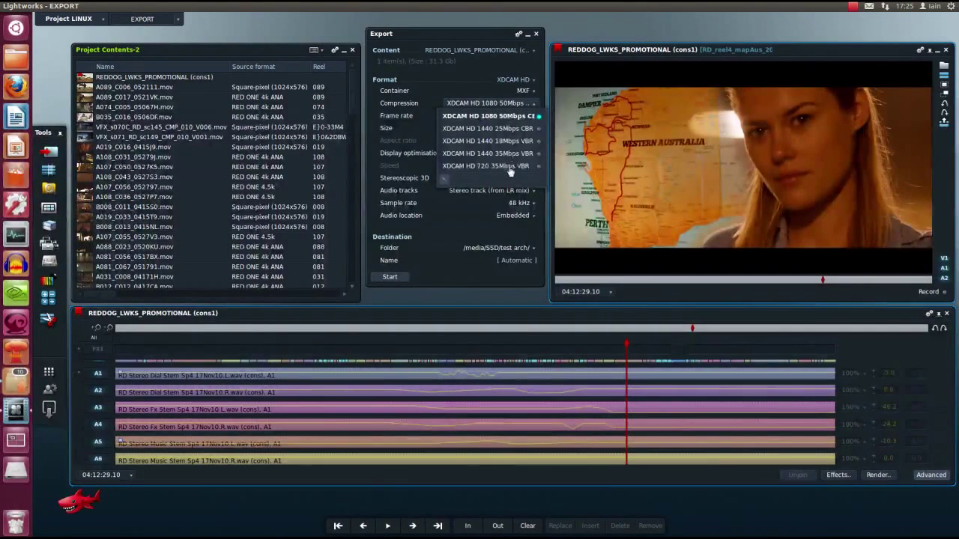
pyautogui.click(482, 62)
pyautogui.click(517, 79)
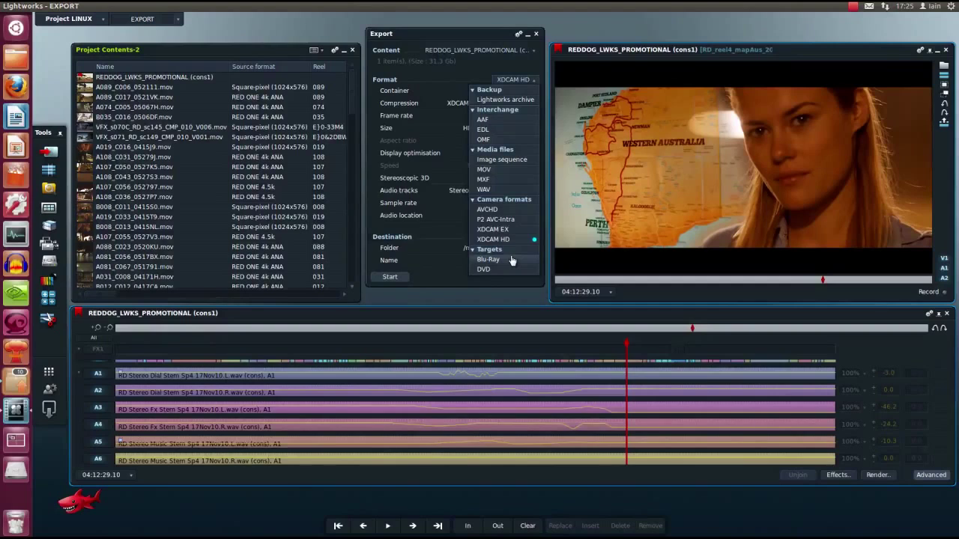
pyautogui.click(511, 260)
pyautogui.click(526, 90)
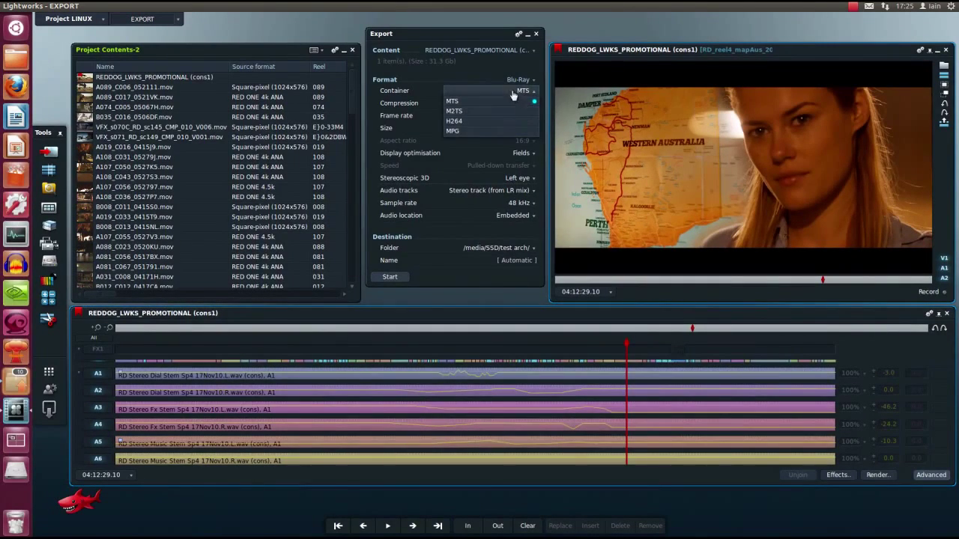
pyautogui.click(520, 79)
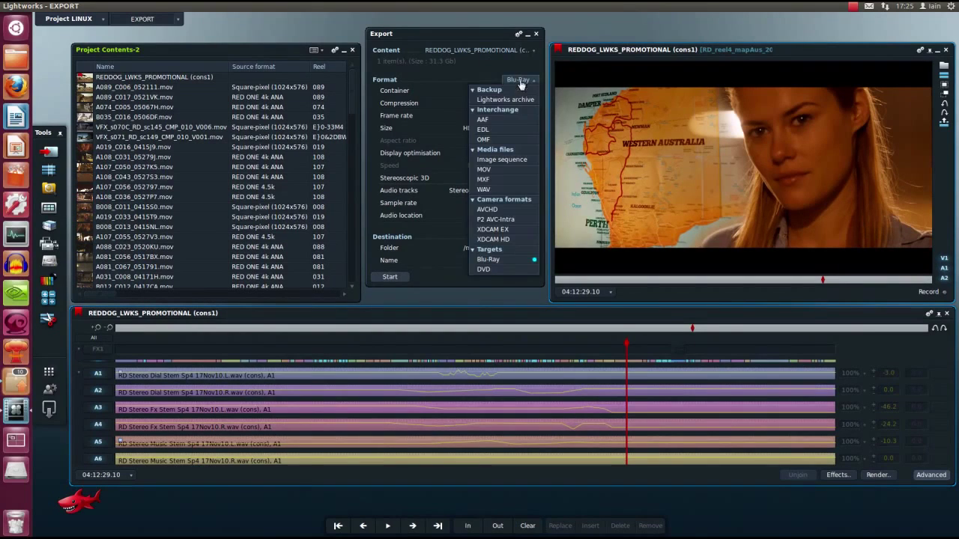
pyautogui.click(484, 269)
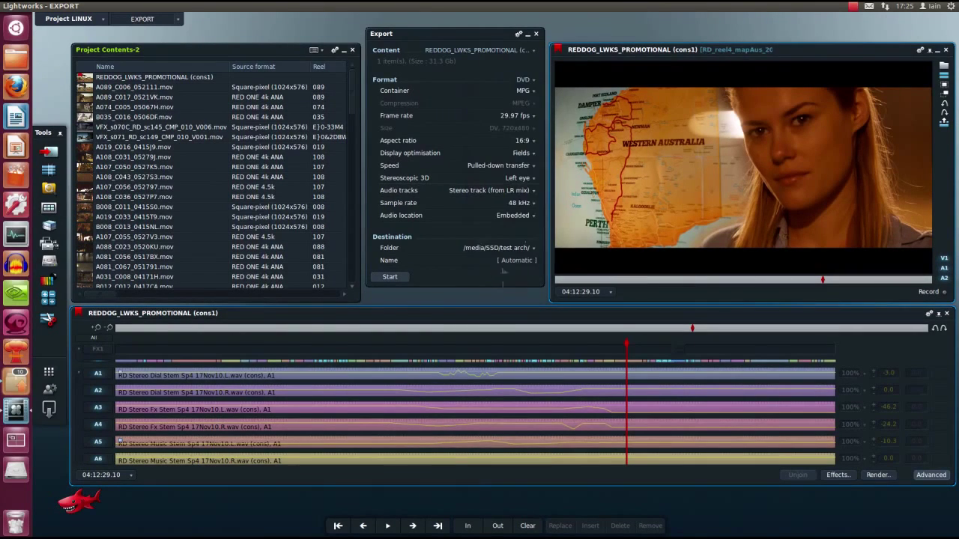
pyautogui.click(524, 91)
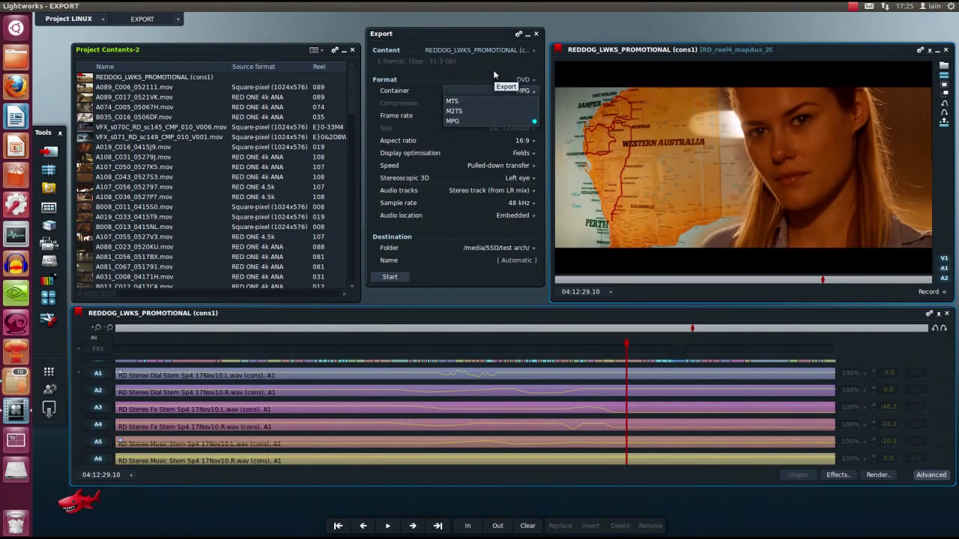
pyautogui.press('Escape')
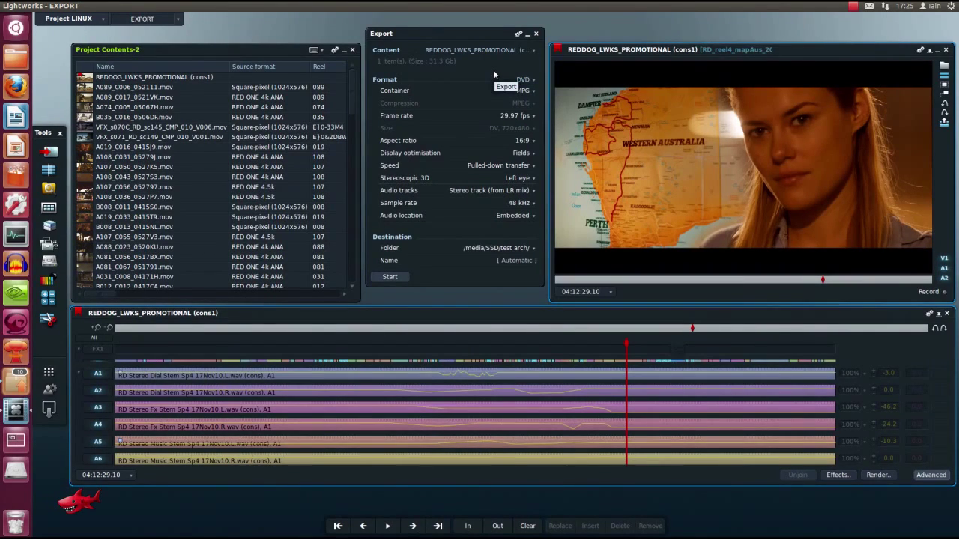
pyautogui.click(509, 117)
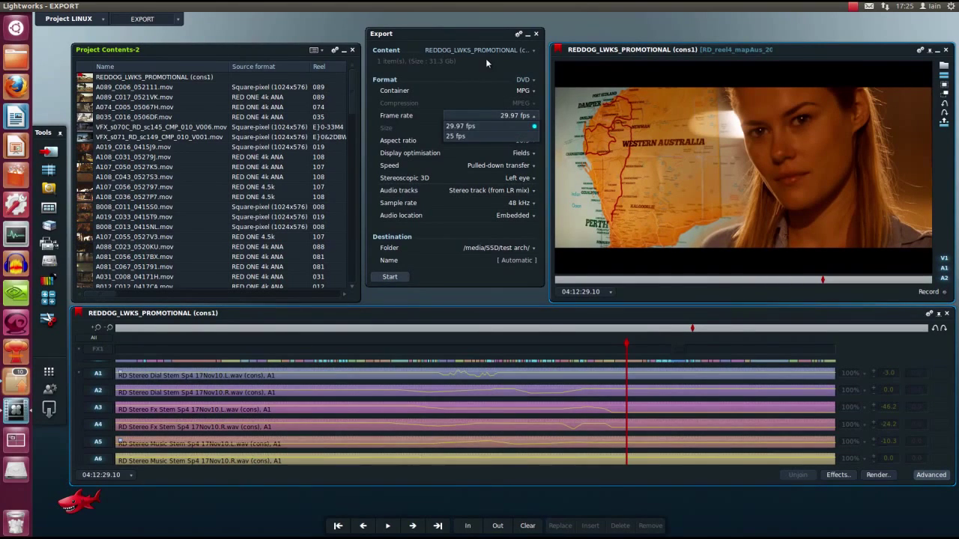
pyautogui.press('Escape')
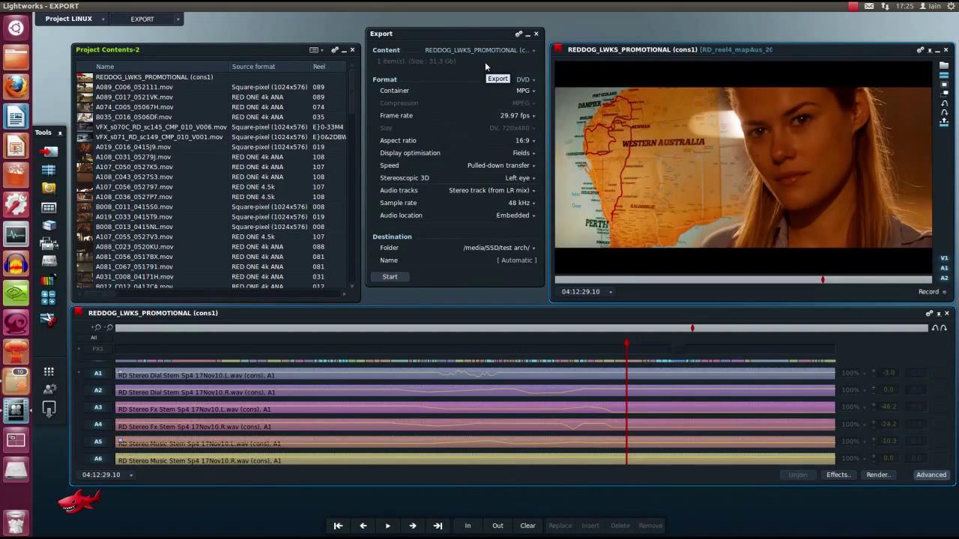